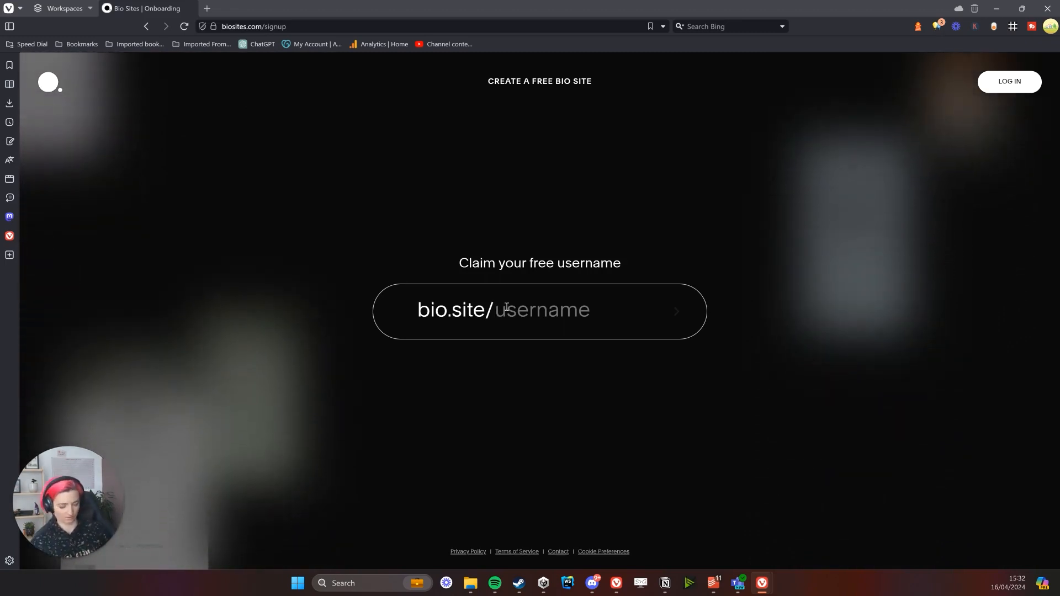
Enter an underscore-separated username ending in '_lucky_night_studio', drop the hyphen, and submit it
text(Louise)
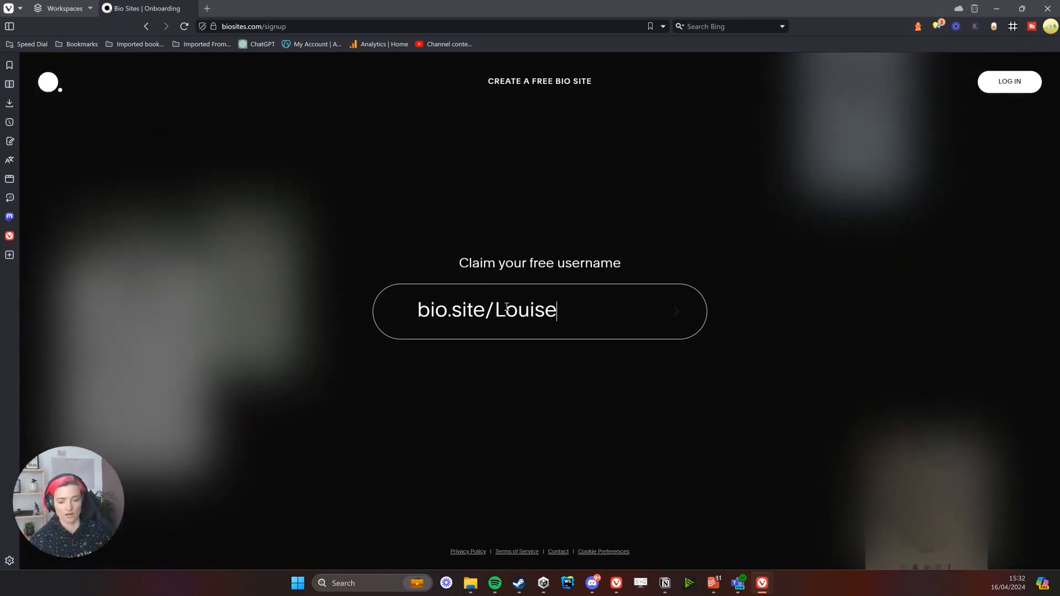
key(BackSpace)
key(BackSpace)
key(BackSpace)
key(BackSpace)
key(BackSpace)
key(BackSpace)
text(louise-)
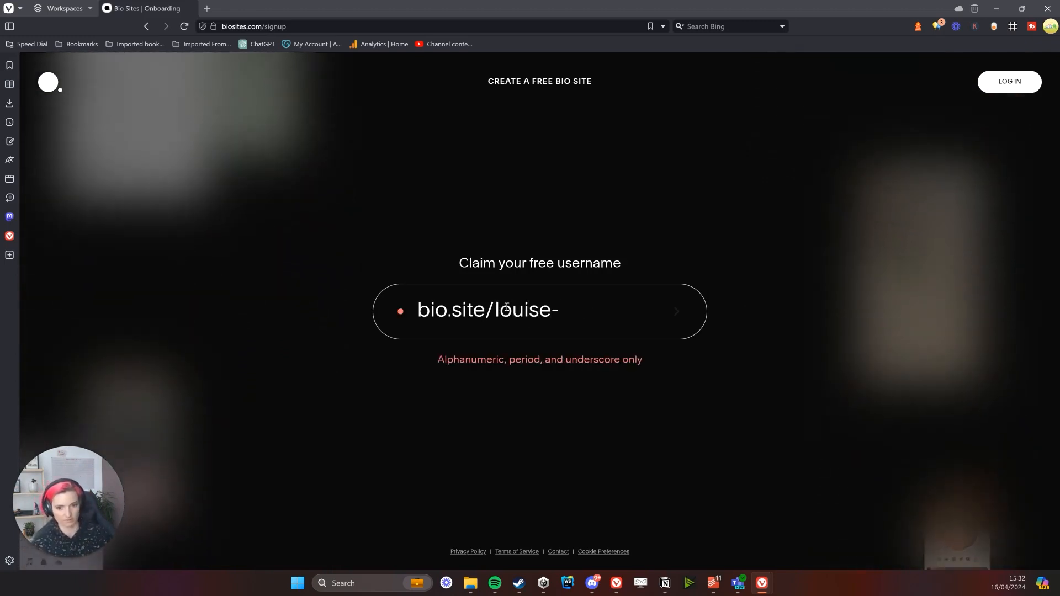
key(BackSpace)
text(_)
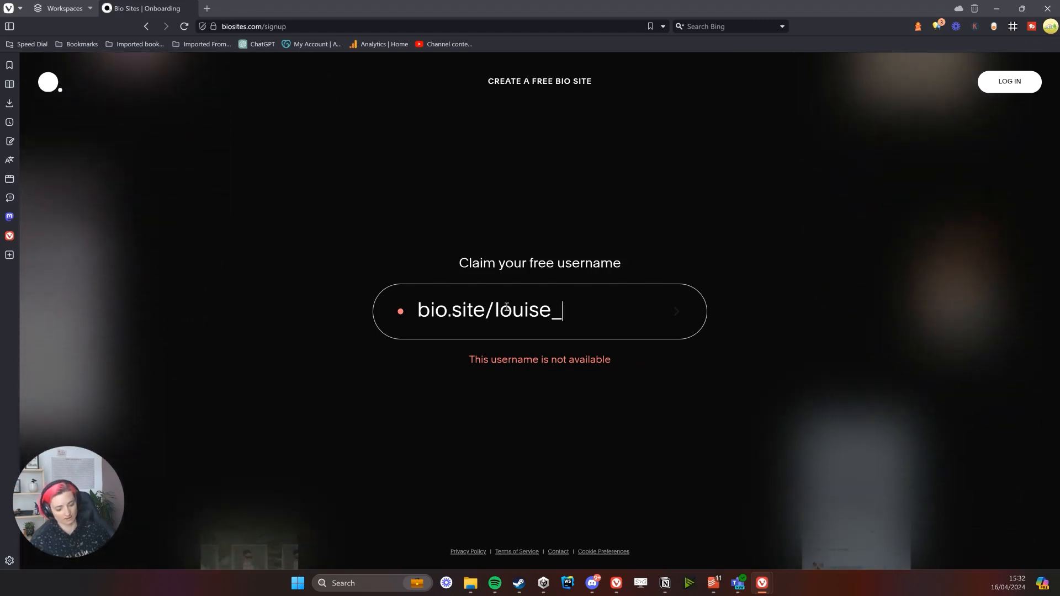
text(lucky_n)
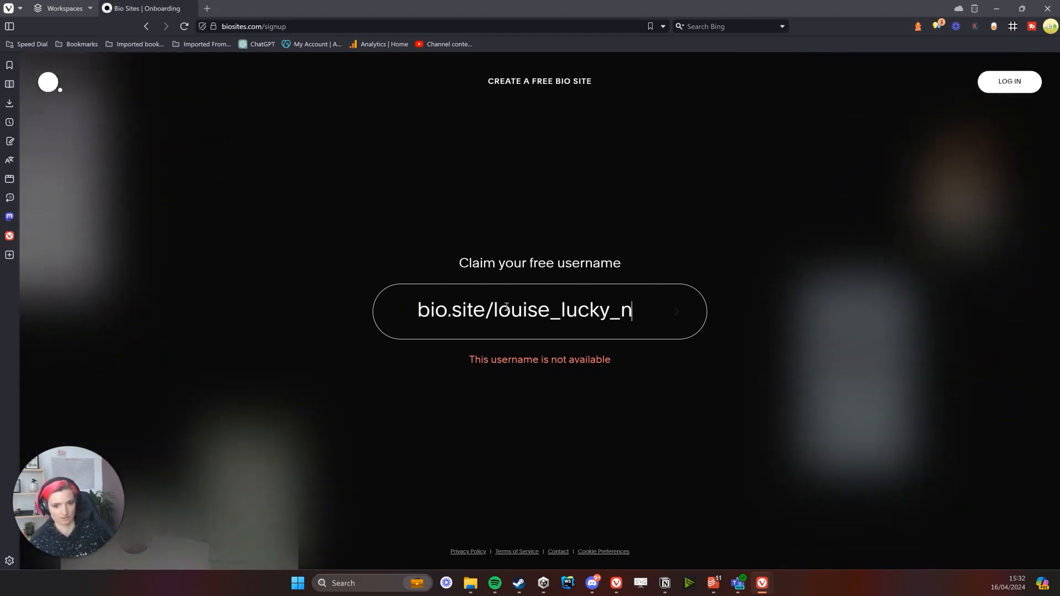
text(ight_studio)
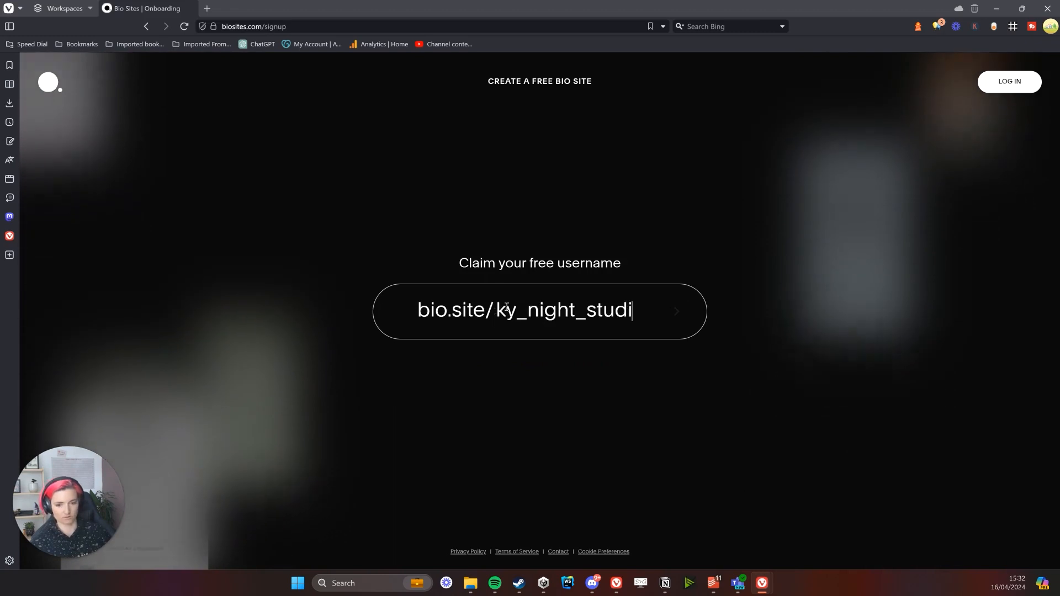
click(675, 313)
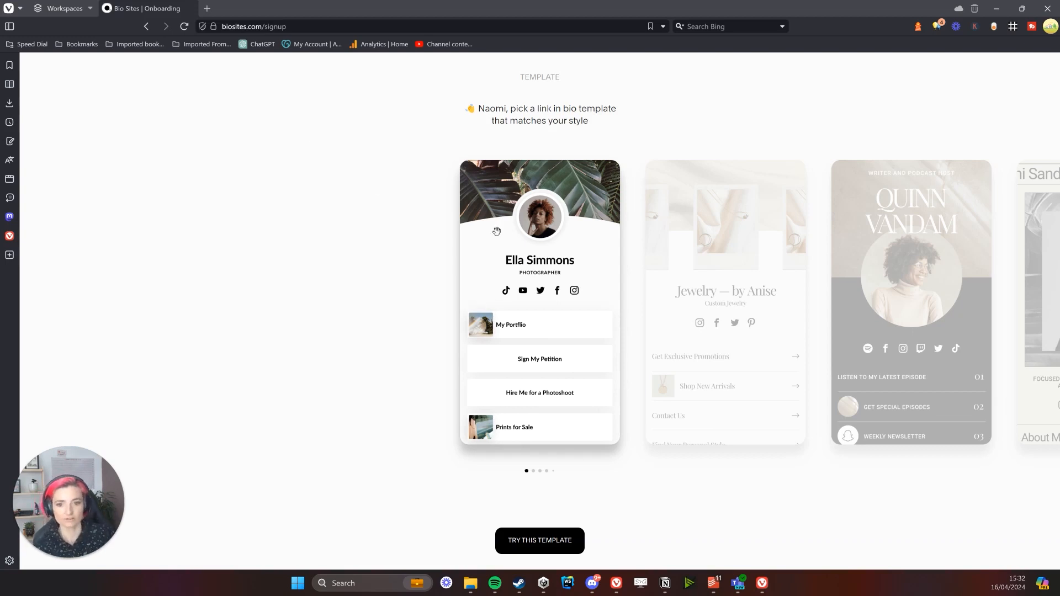
Browse templates from Jewelry by Anise to Marlow Feldin, then return to Inner Plane podcast
drag(498, 231, 329, 230)
drag(711, 227, 530, 237)
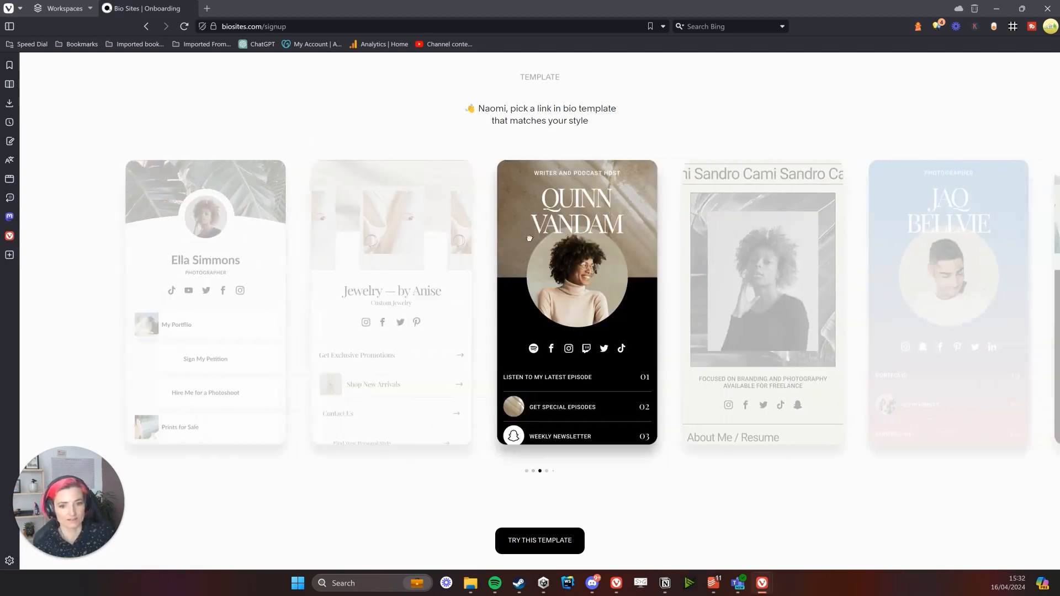
drag(724, 231, 555, 236)
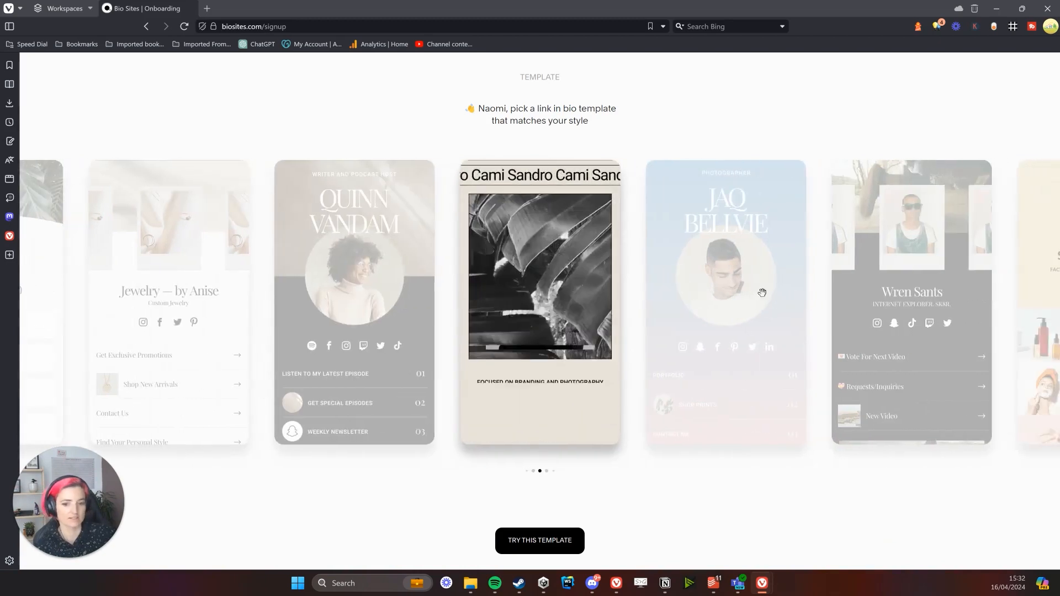
drag(762, 291, 558, 287)
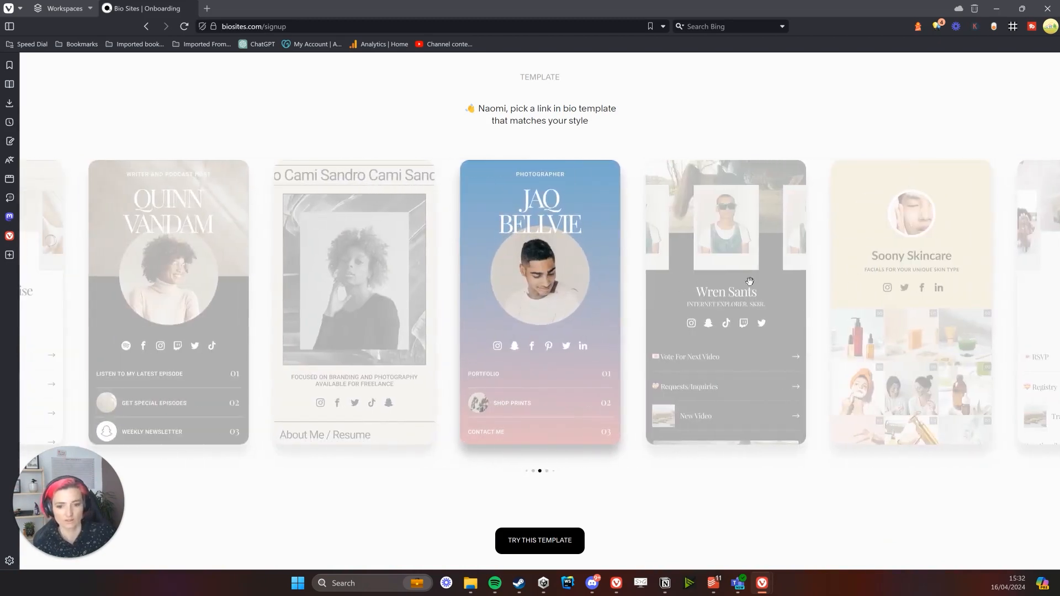
drag(643, 284, 598, 291)
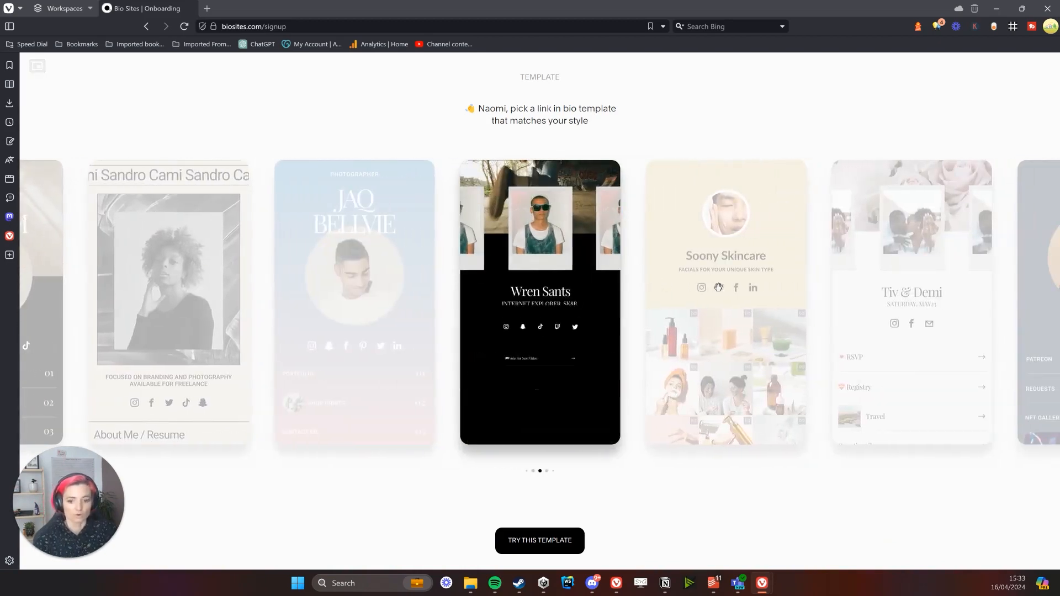
drag(739, 302, 566, 306)
drag(726, 300, 635, 279)
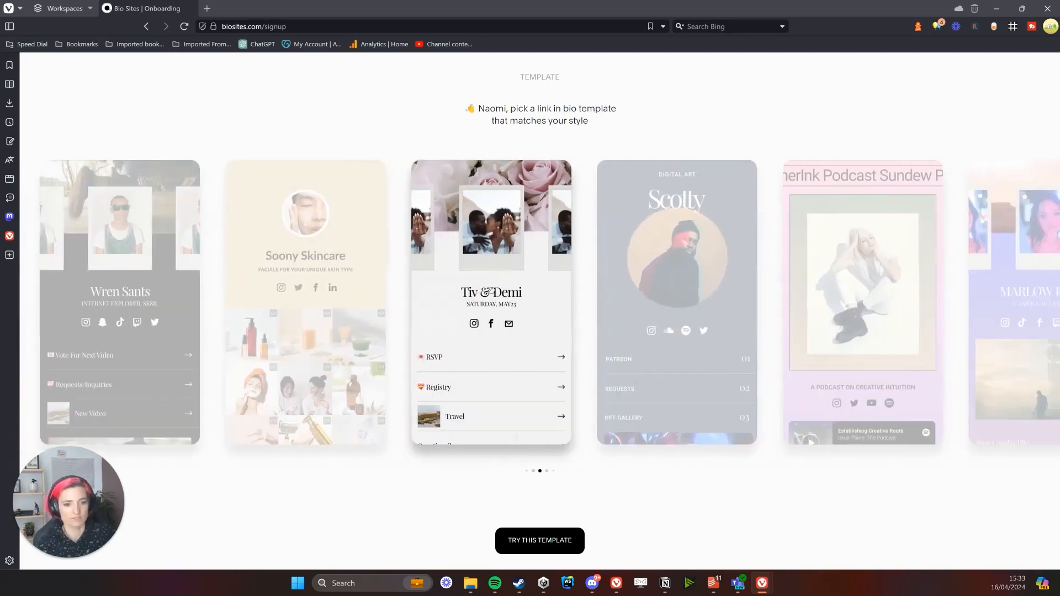
drag(697, 262, 491, 241)
drag(801, 255, 489, 239)
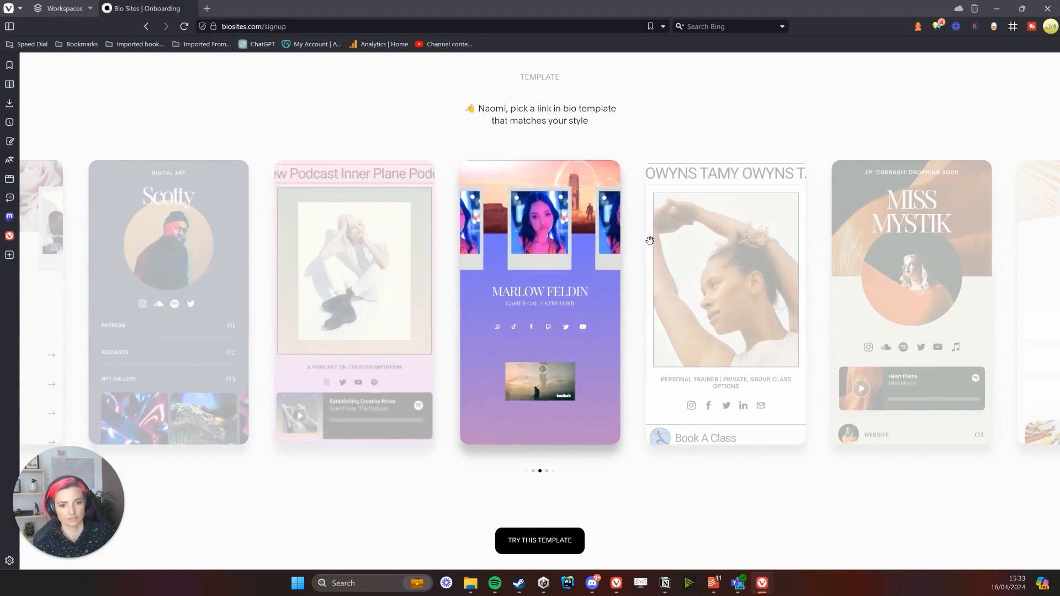
drag(650, 236, 698, 247)
drag(617, 247, 668, 243)
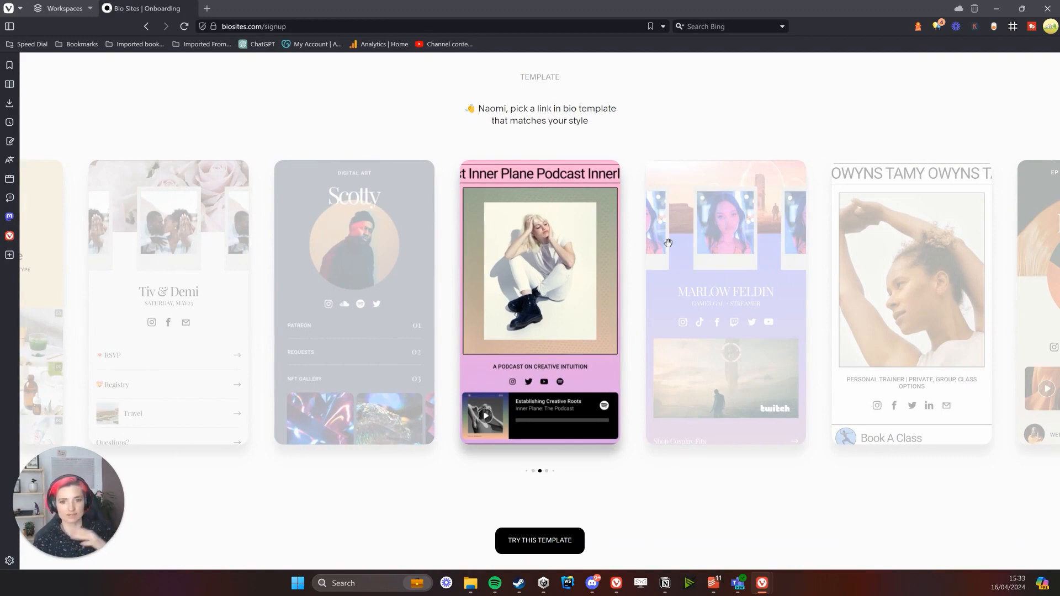
Browse the full carousel from Ella Simmons to Jenika Talo, settling on Inner Plane podcast
drag(738, 259, 316, 355)
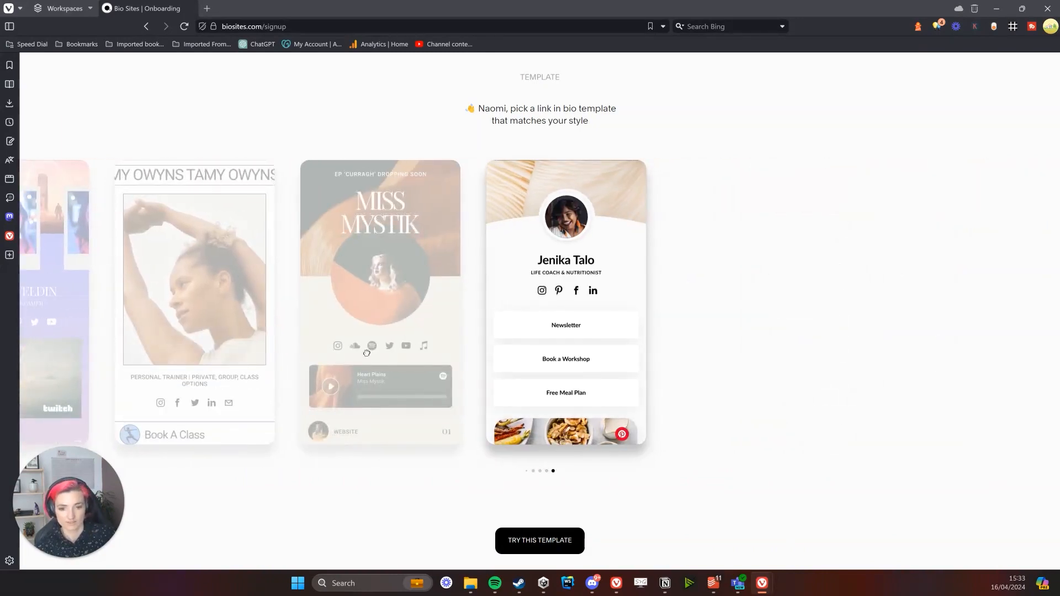
drag(366, 354, 828, 359)
drag(508, 354, 126, 293)
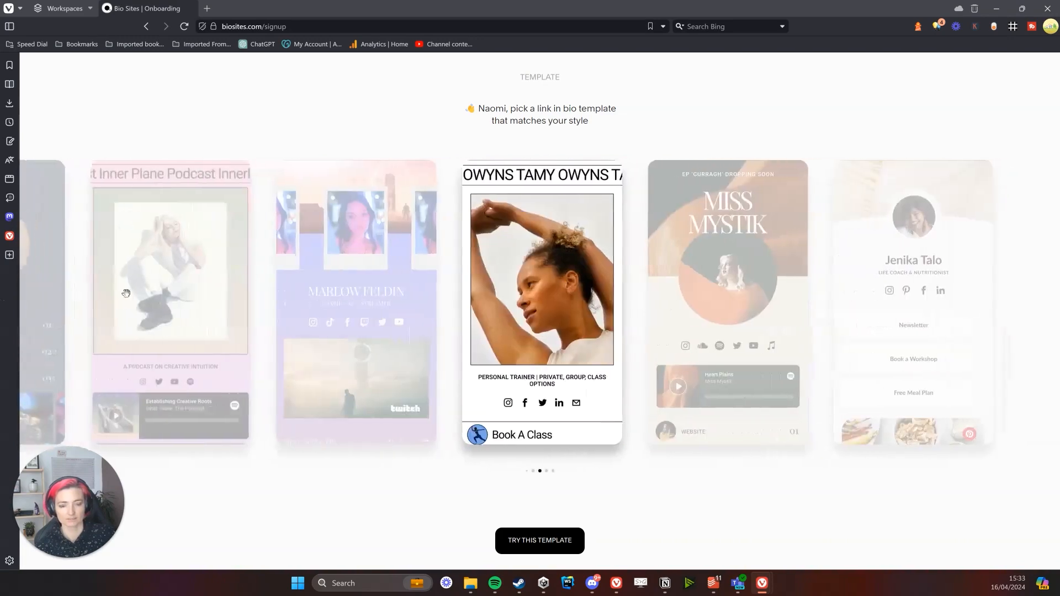
drag(894, 305, 493, 296)
drag(570, 293, 873, 300)
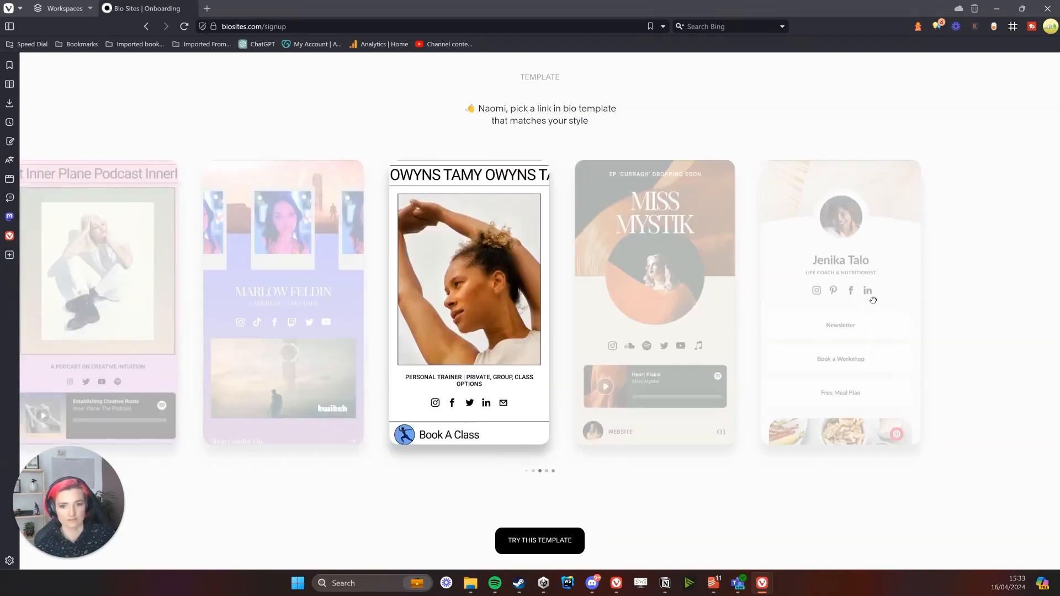
drag(717, 314, 869, 311)
drag(708, 314, 998, 309)
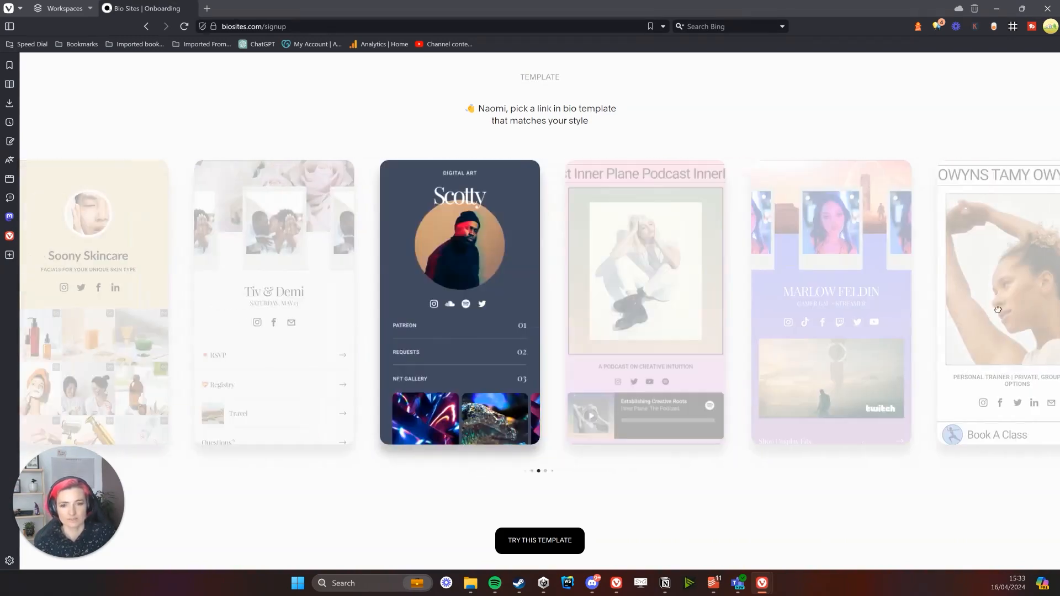
drag(602, 310, 892, 296)
drag(608, 282, 852, 290)
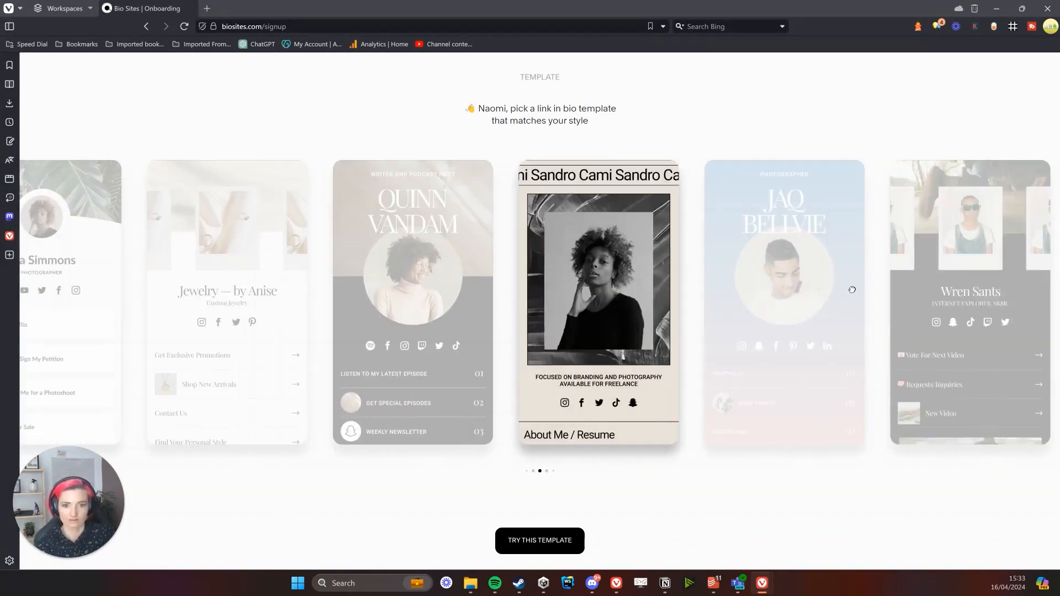
drag(648, 291, 816, 299)
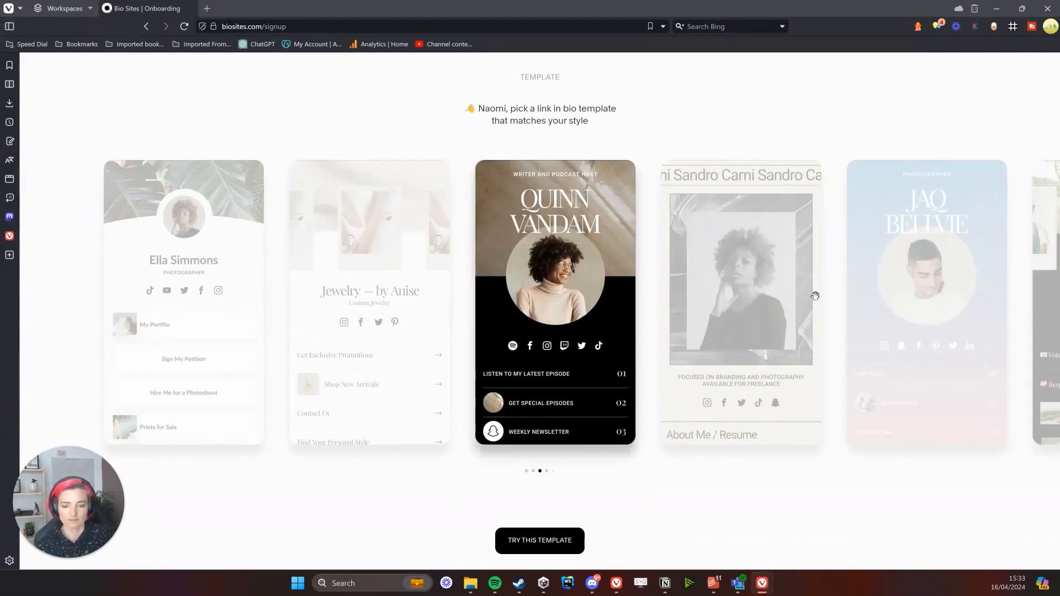
drag(519, 277, 899, 281)
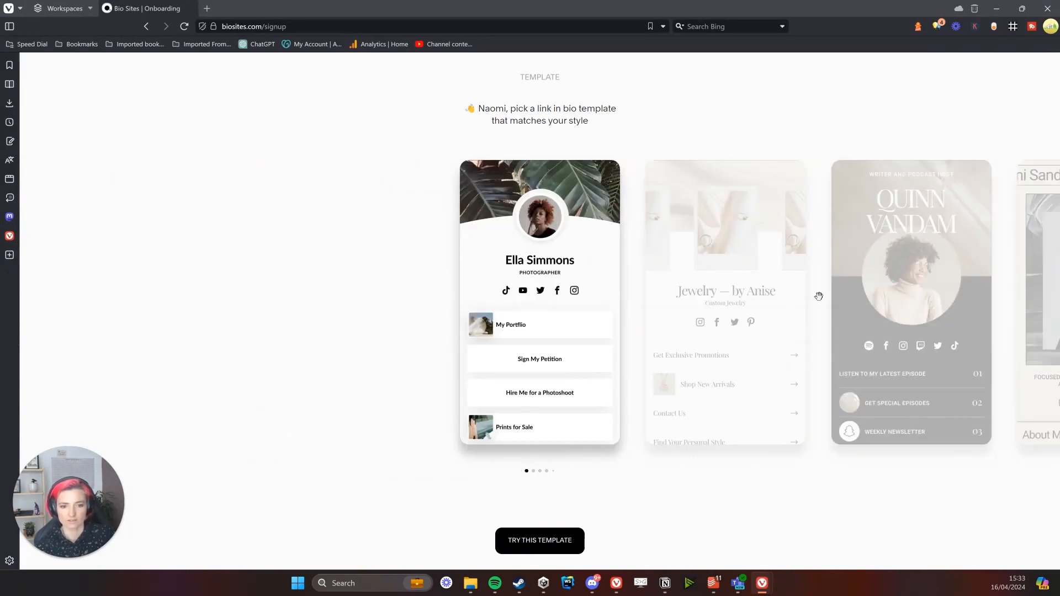
drag(816, 293, 612, 288)
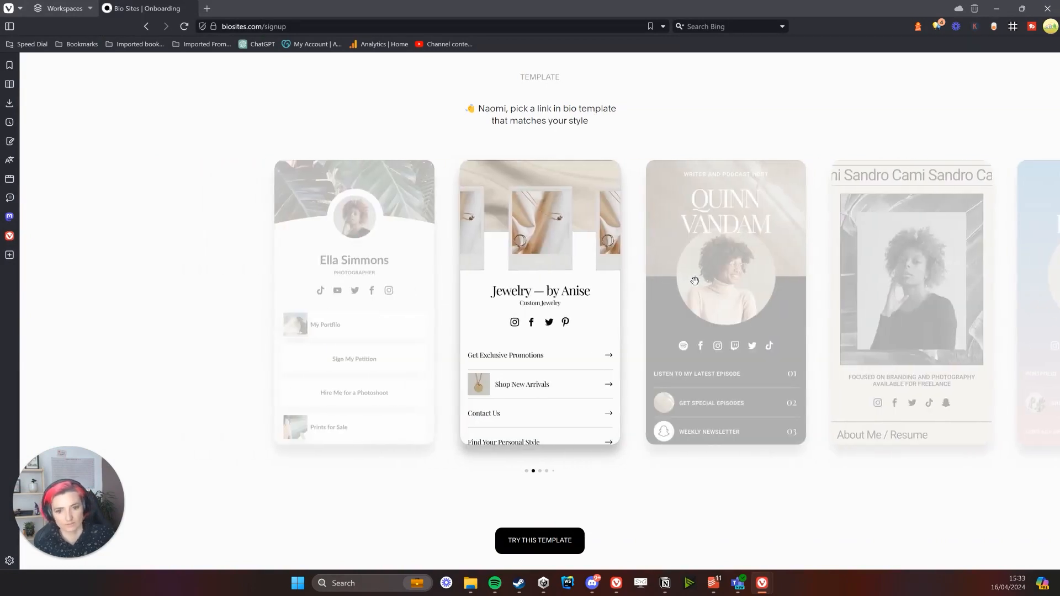
drag(694, 281, 2, 289)
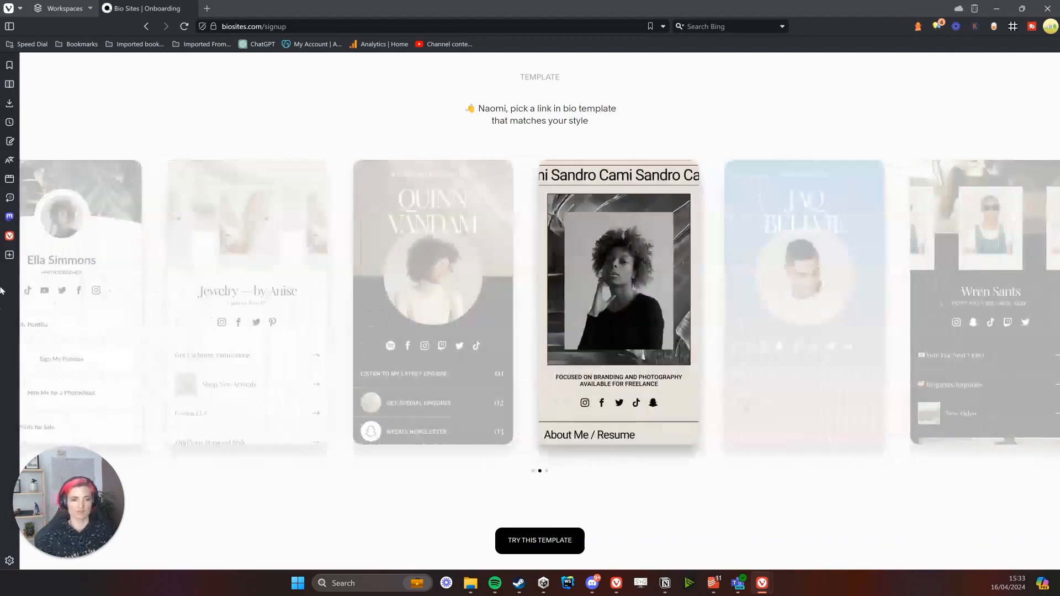
drag(565, 293, 87, 301)
drag(438, 302, 1, 287)
drag(638, 281, 265, 283)
drag(784, 263, 255, 250)
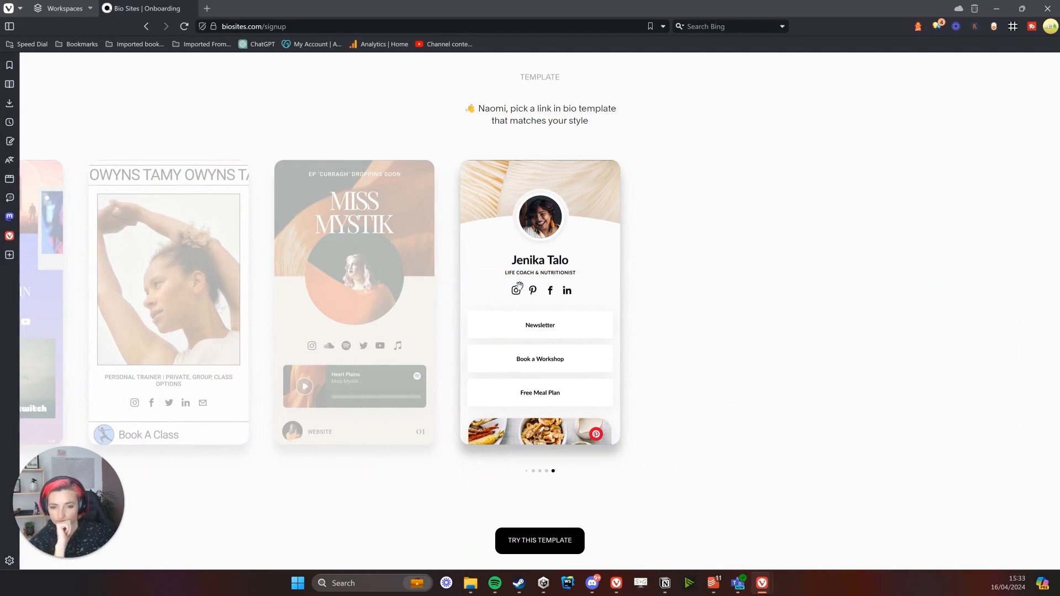
drag(519, 286, 922, 274)
drag(442, 298, 796, 303)
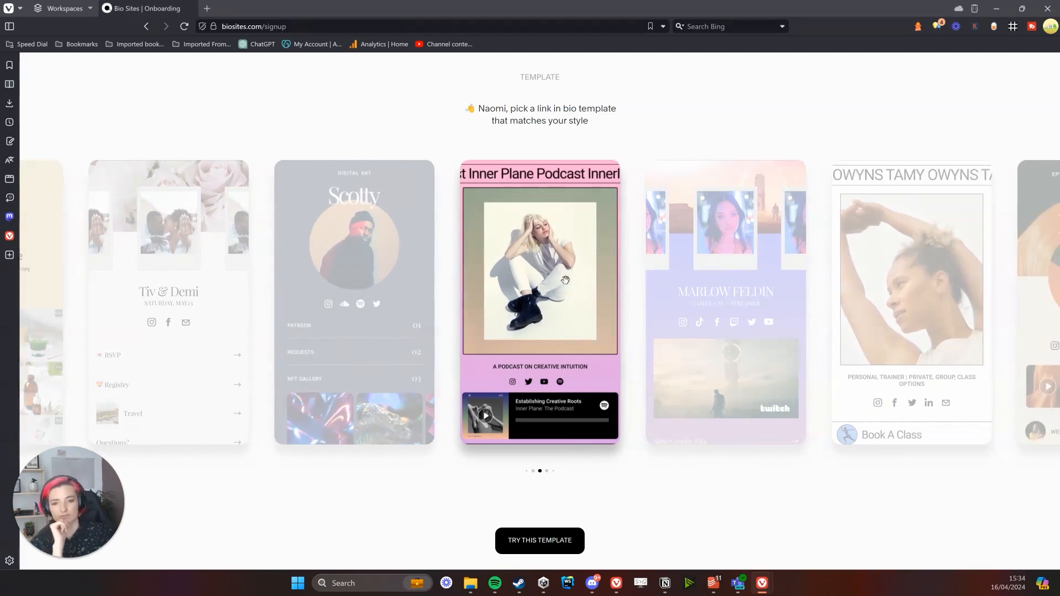
Use the Inner Plane podcast template and enter the display name
click(531, 539)
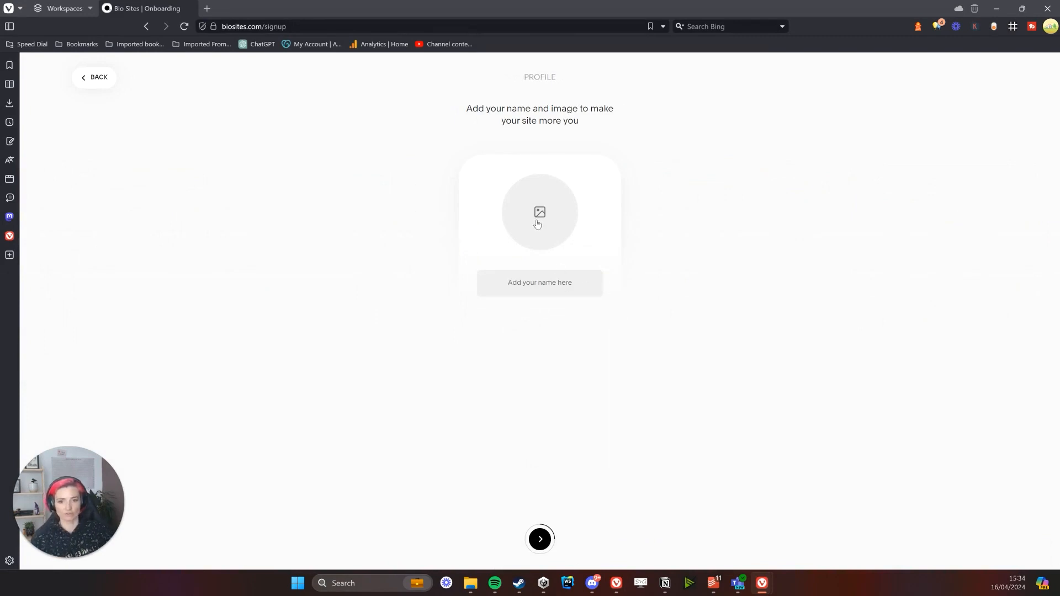
click(555, 280)
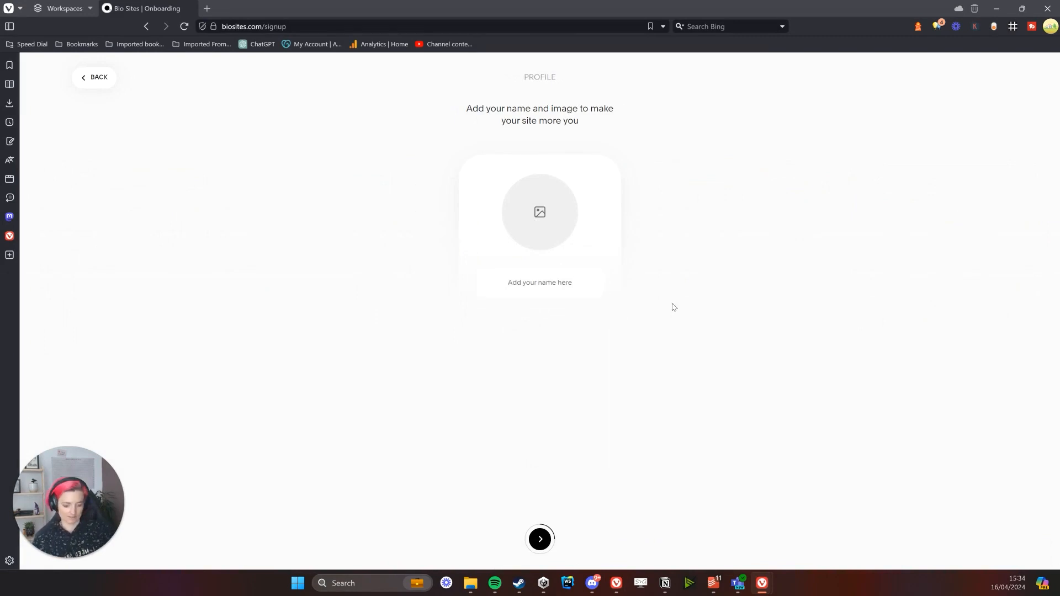
text(Louise)
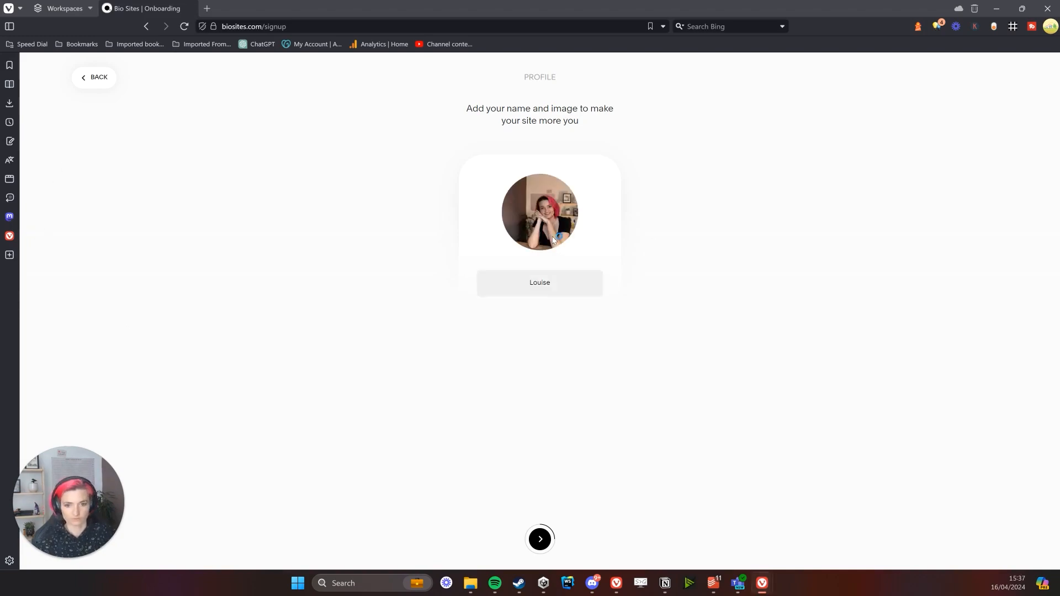
Try choosing a profile photo, cancel the file picker, and finish the profile step
click(555, 241)
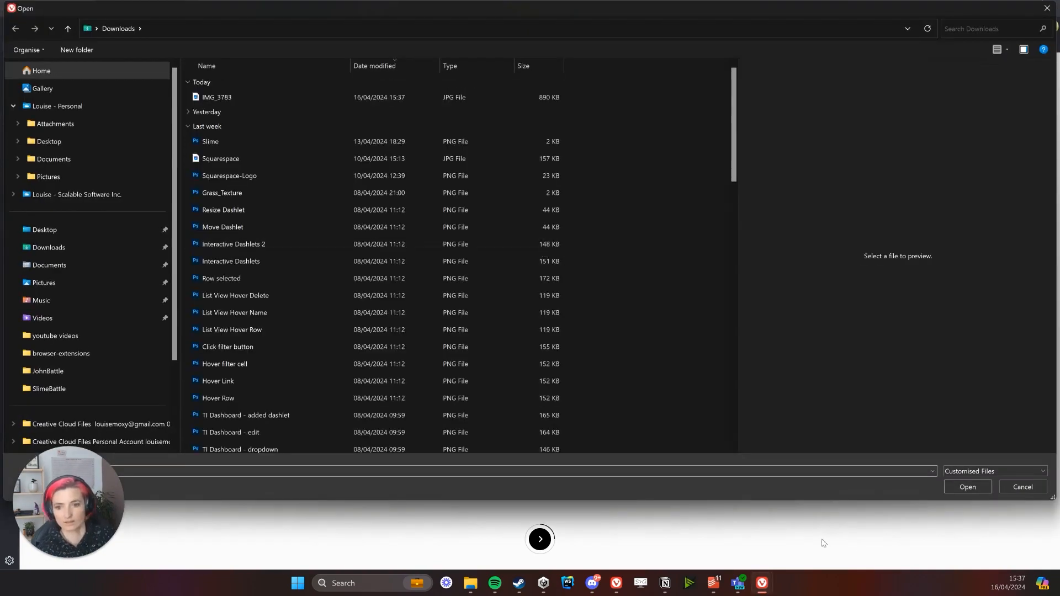
click(1019, 487)
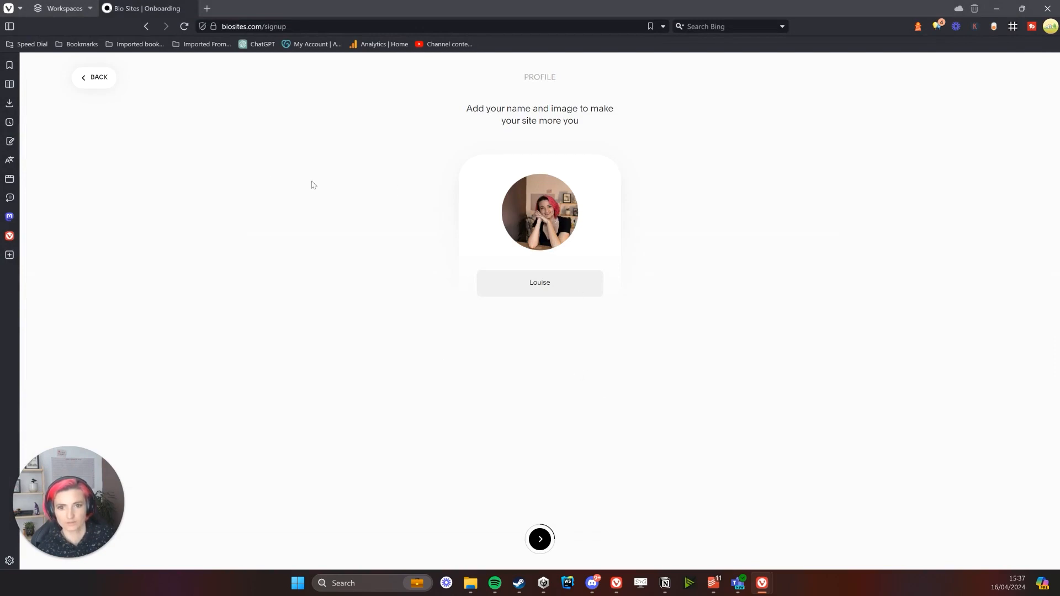
click(540, 538)
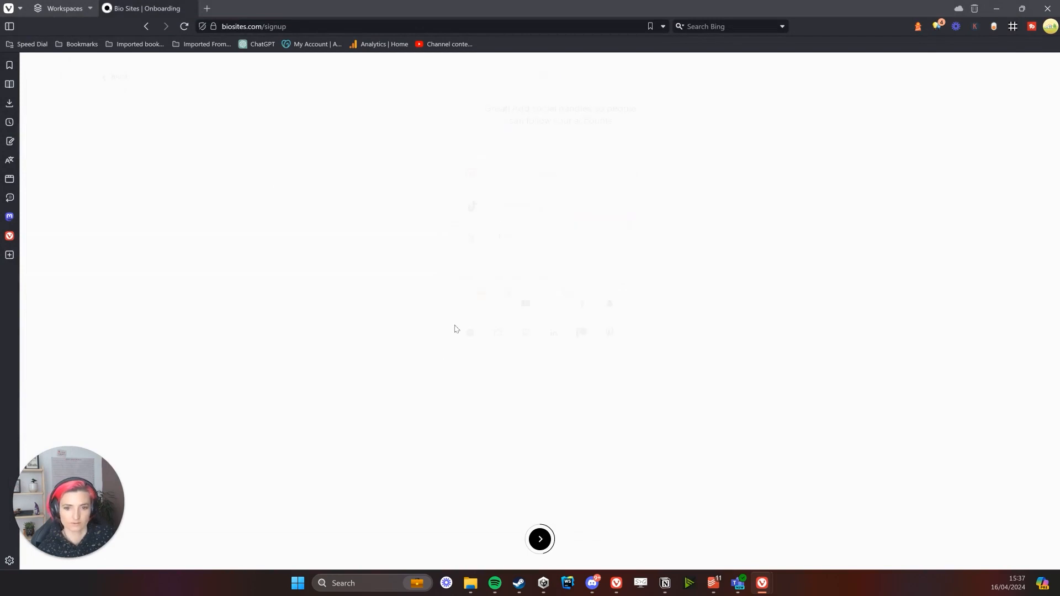
Remove X and TikTok from the socials and add YouTube, LinkedIn and email entries
click(555, 178)
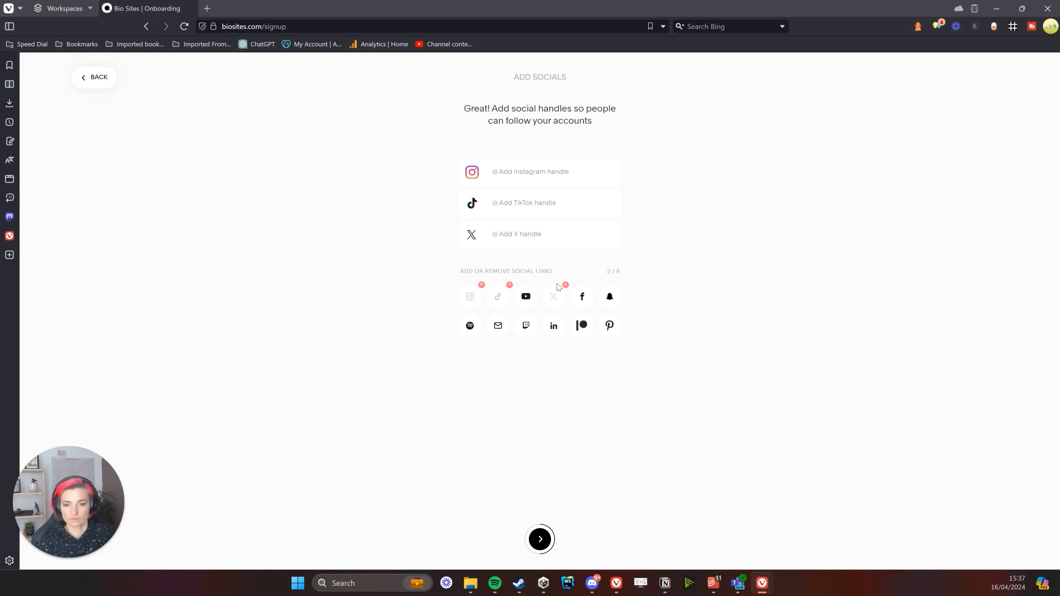
click(566, 286)
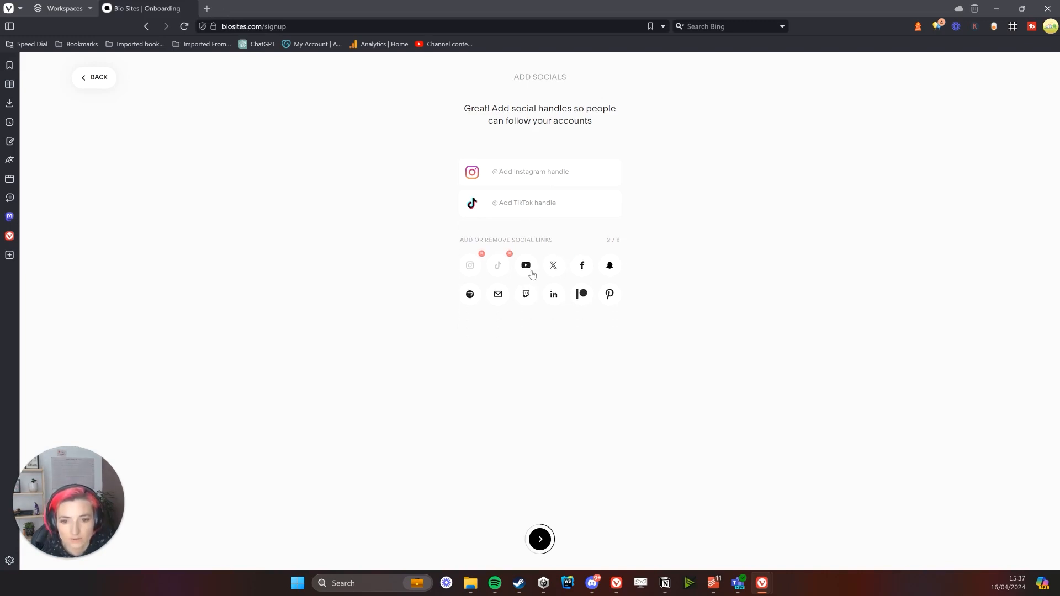
click(509, 254)
click(526, 265)
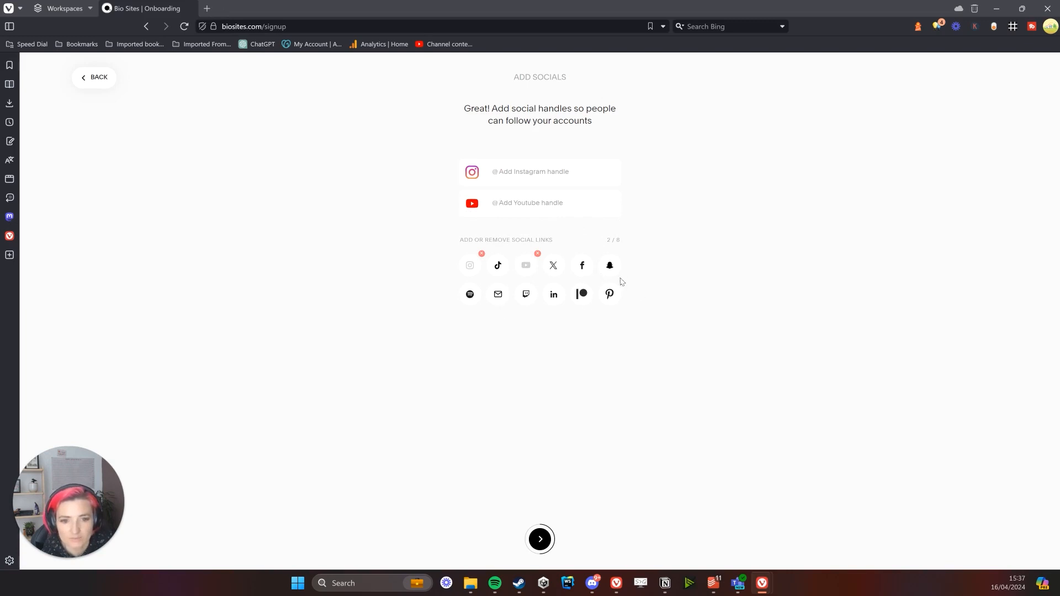
click(554, 295)
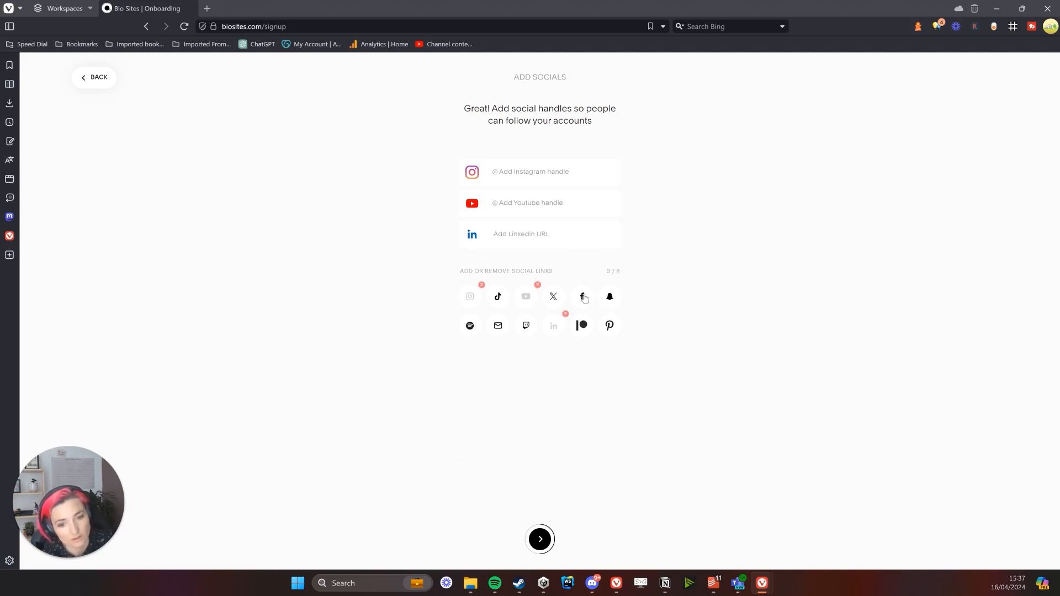
click(498, 327)
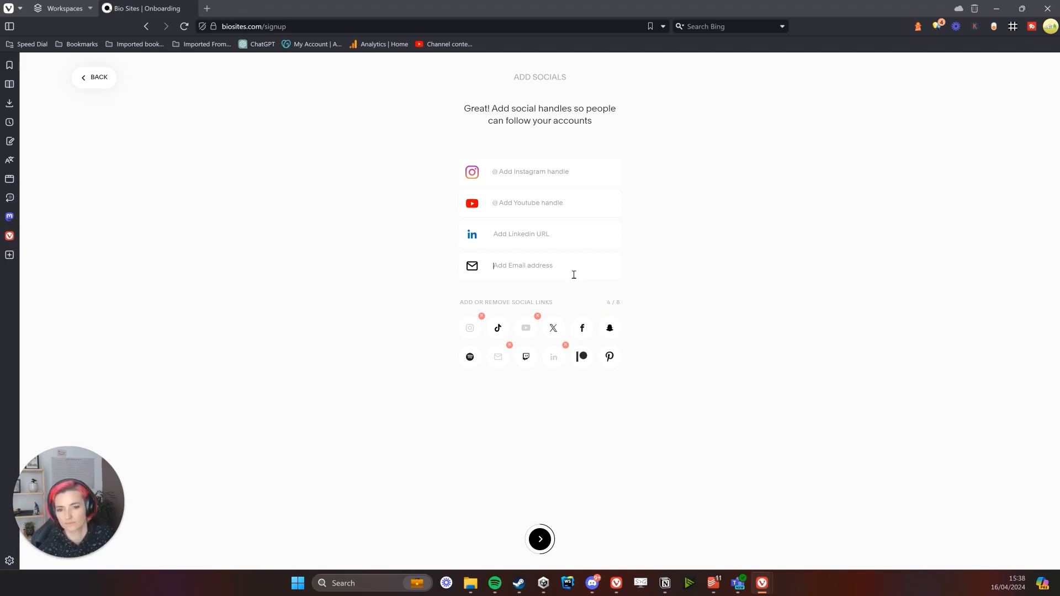
Fill in the Instagram handle, YouTube handle and email, then continue to Add Links
click(522, 172)
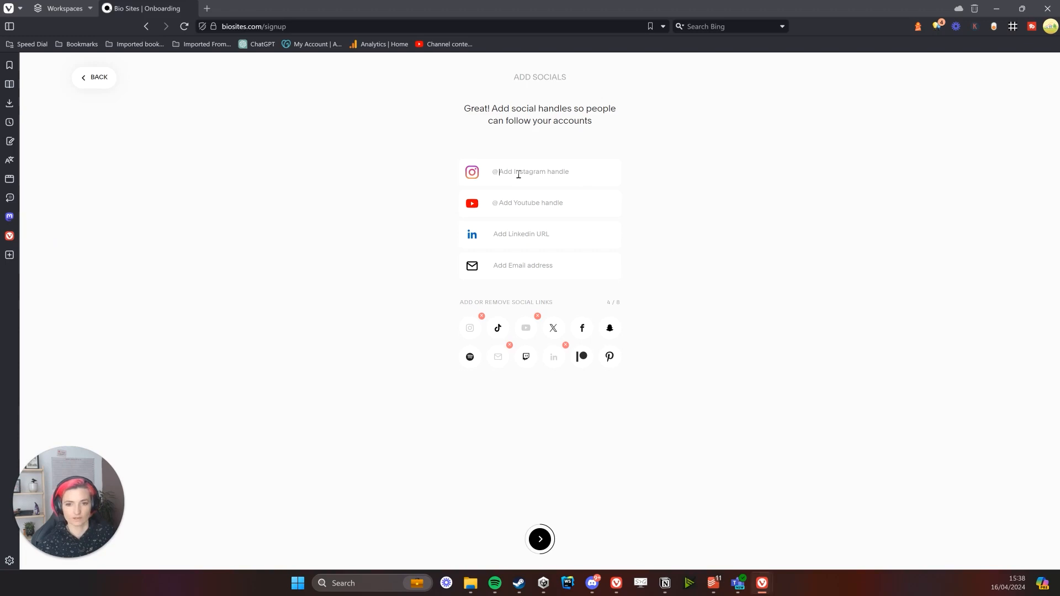
key(ctrl+v)
drag(525, 172, 330, 179)
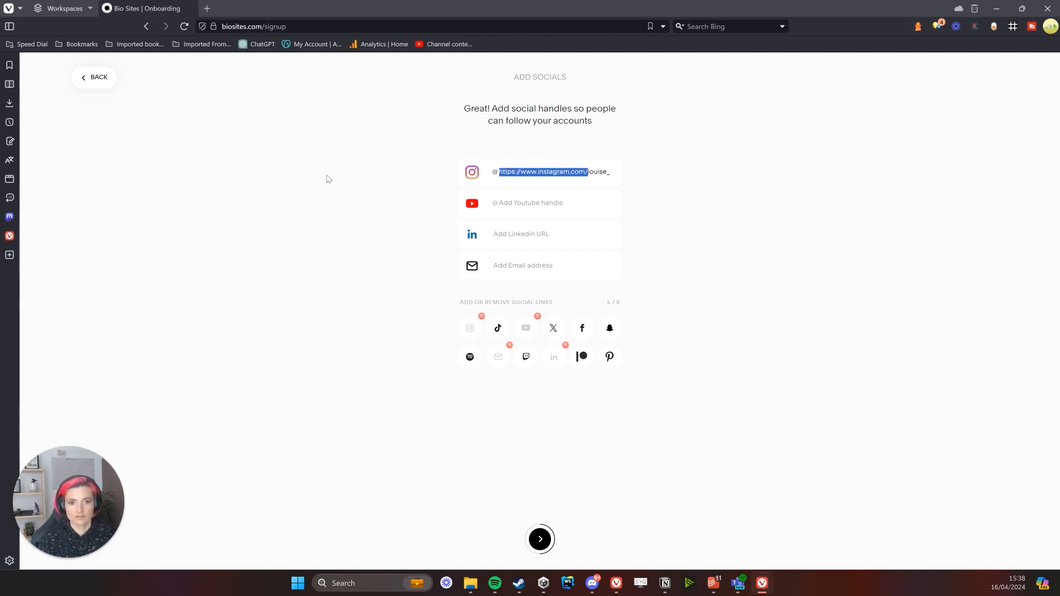
key(BackSpace)
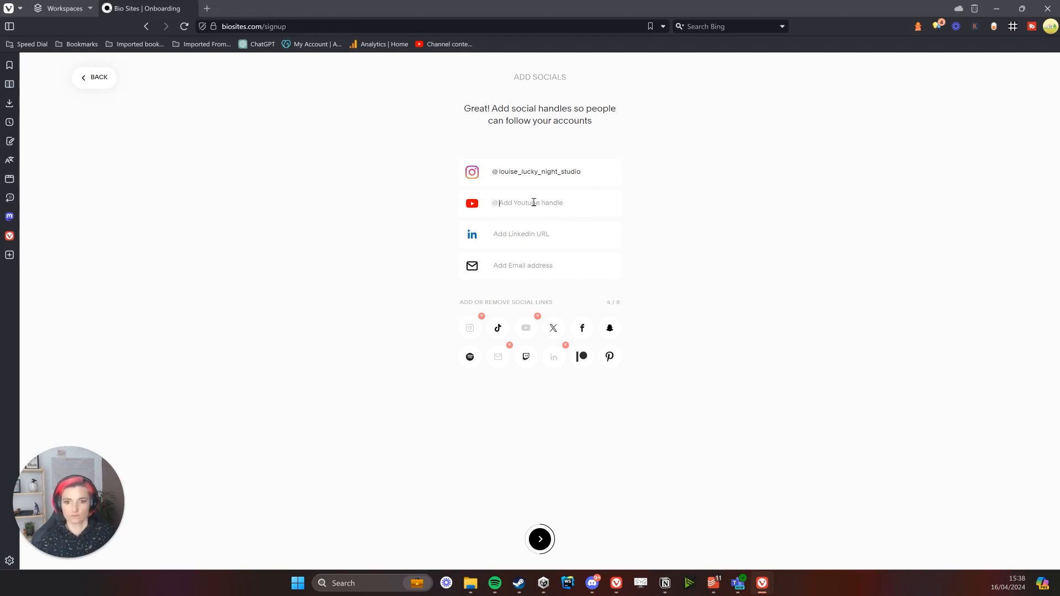
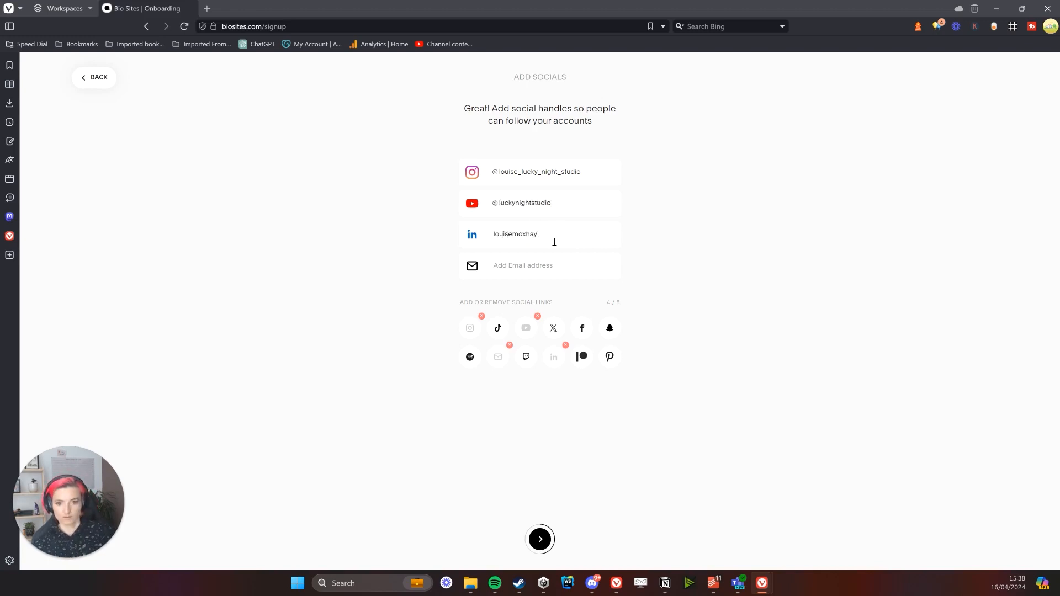
click(557, 262)
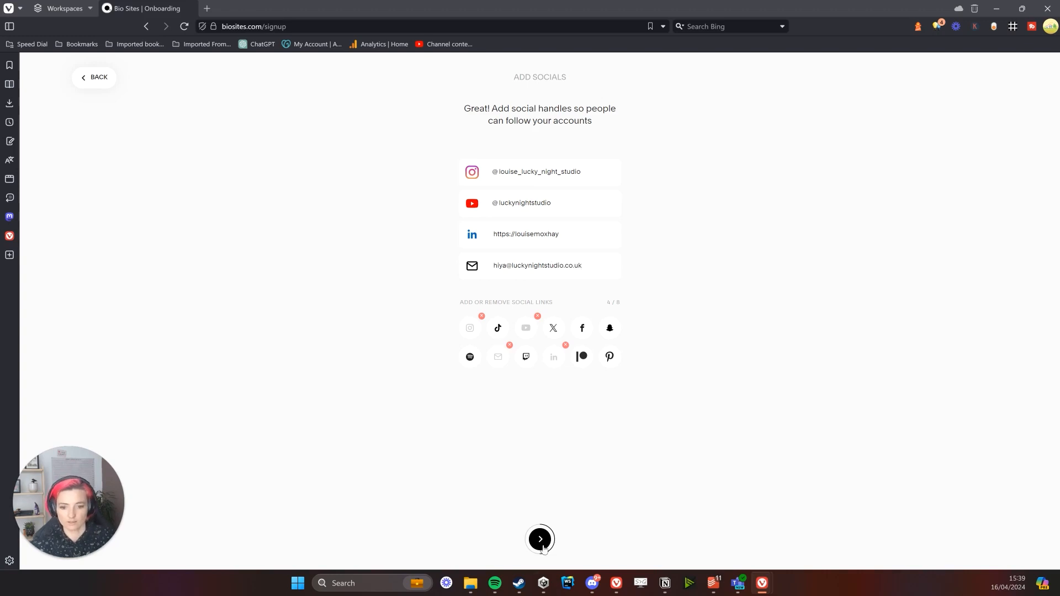
click(541, 541)
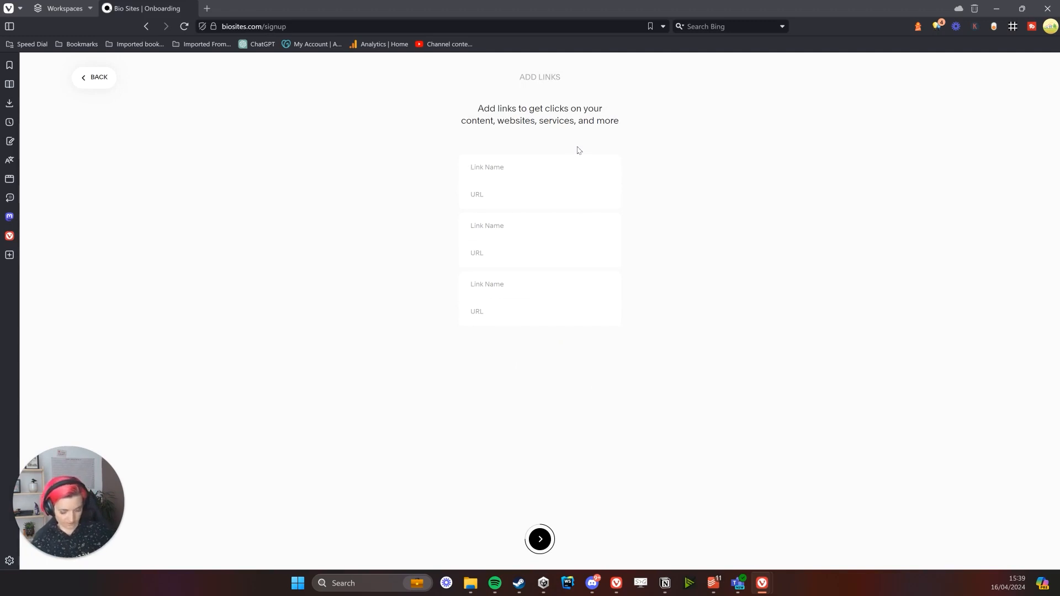
Name the first link 'Lucky Night Website' and copy the Lucky Night Studio site address
text(Website)
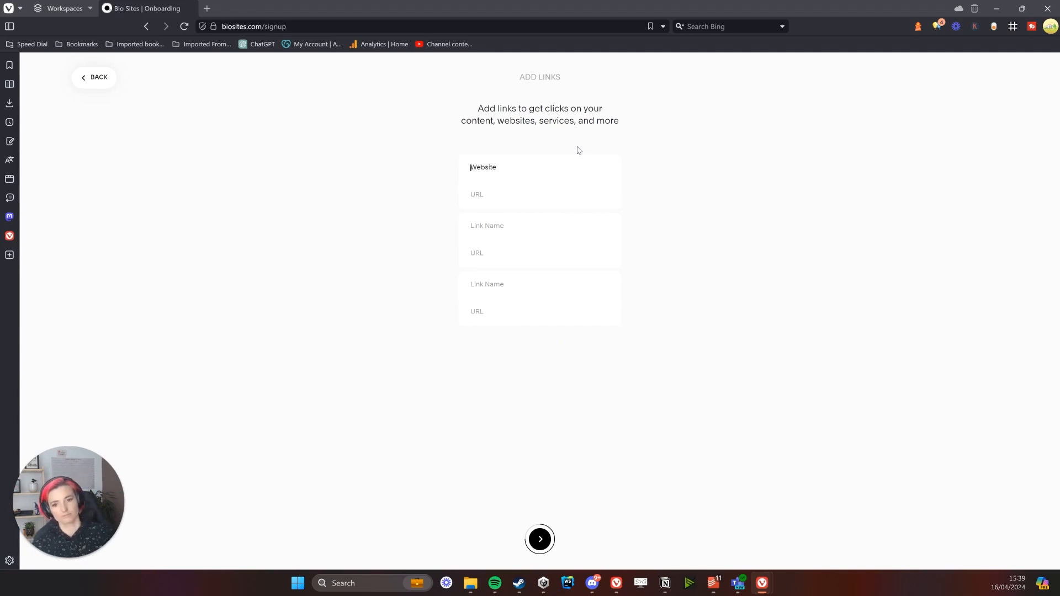
text(Lucky Night)
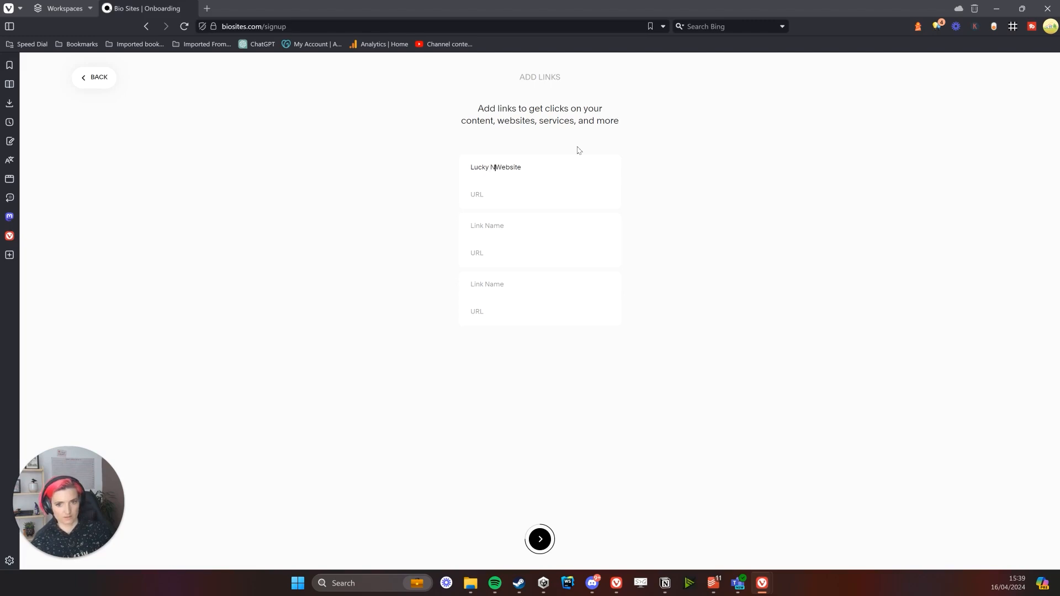
click(207, 11)
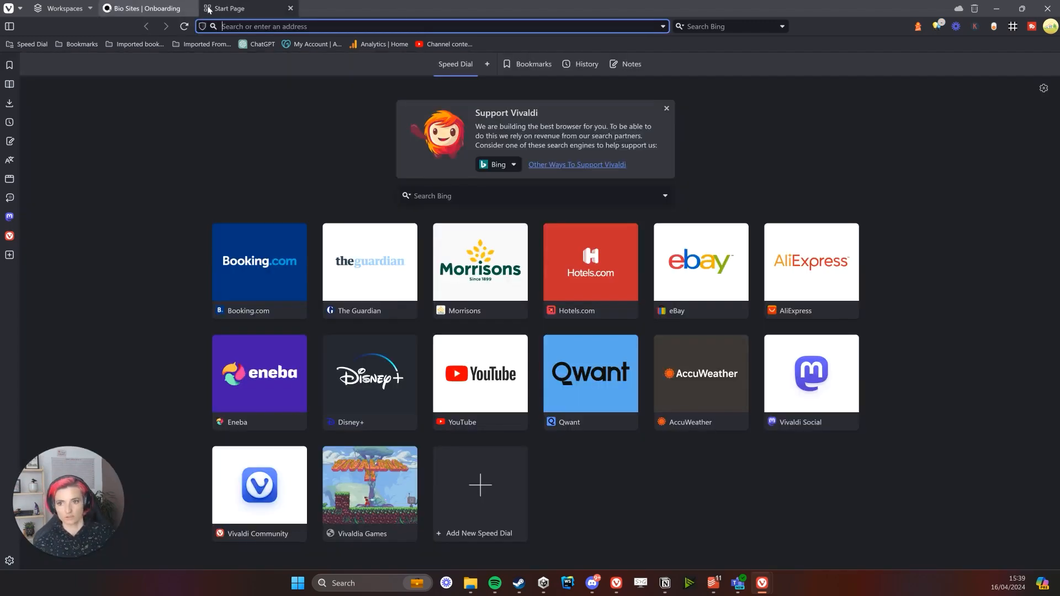
text(luck)
key(Return)
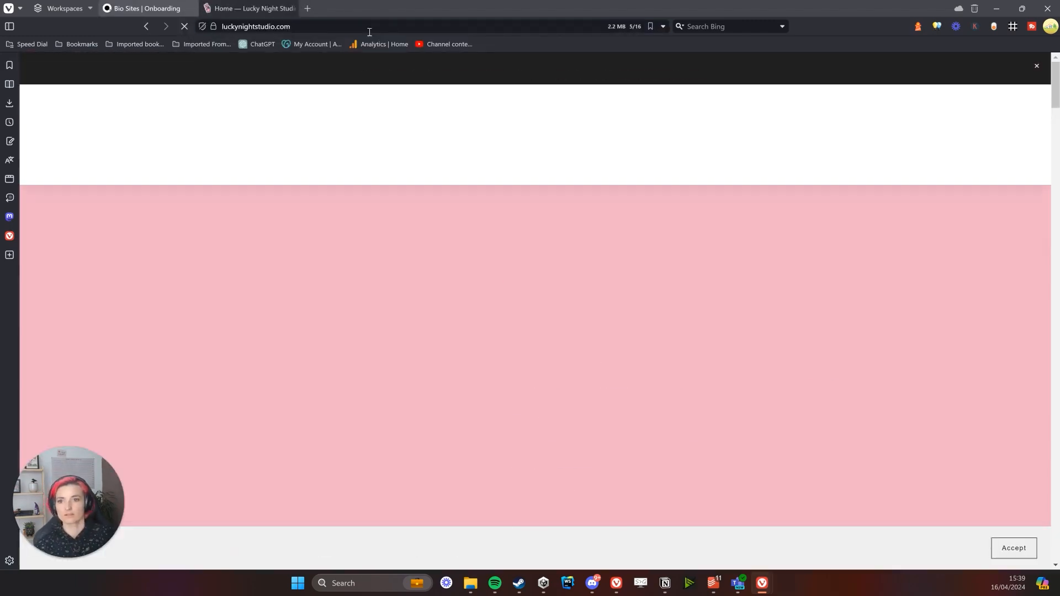
click(370, 28)
key(ctrl+c)
click(170, 9)
click(290, 8)
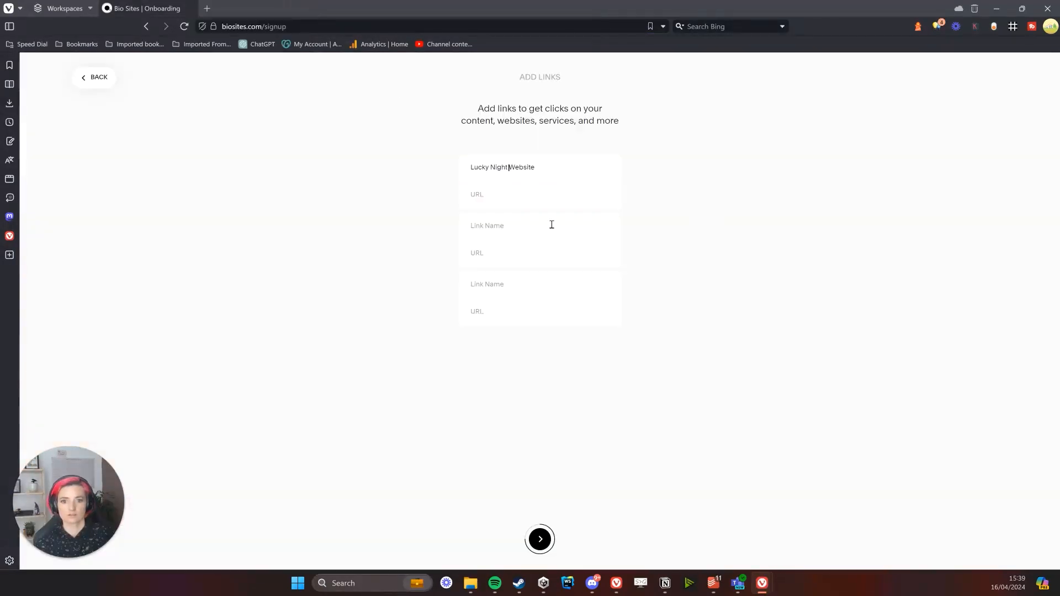
key(ctrl+v)
click(849, 269)
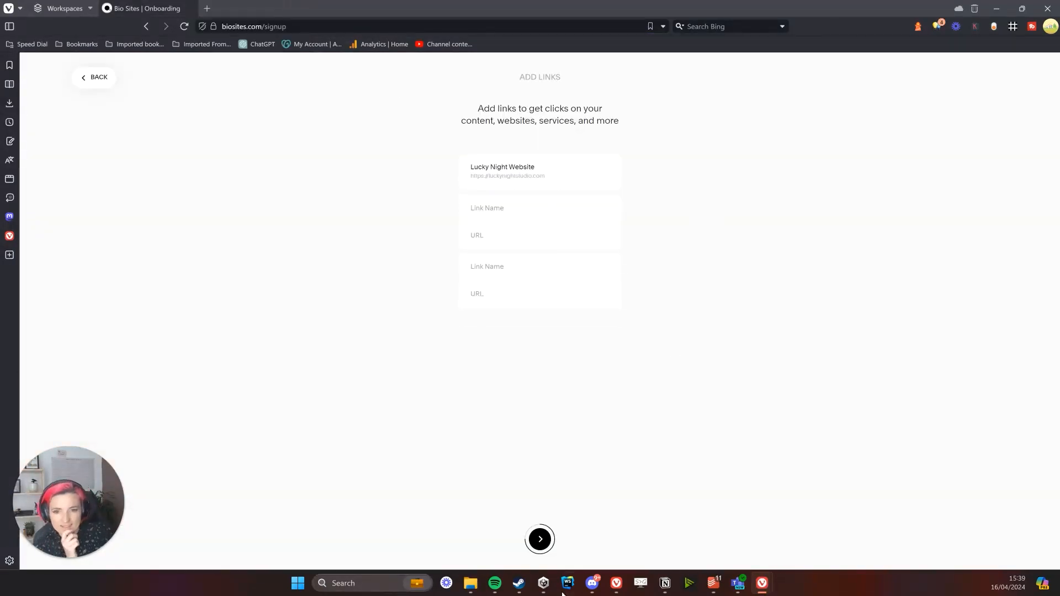
click(540, 539)
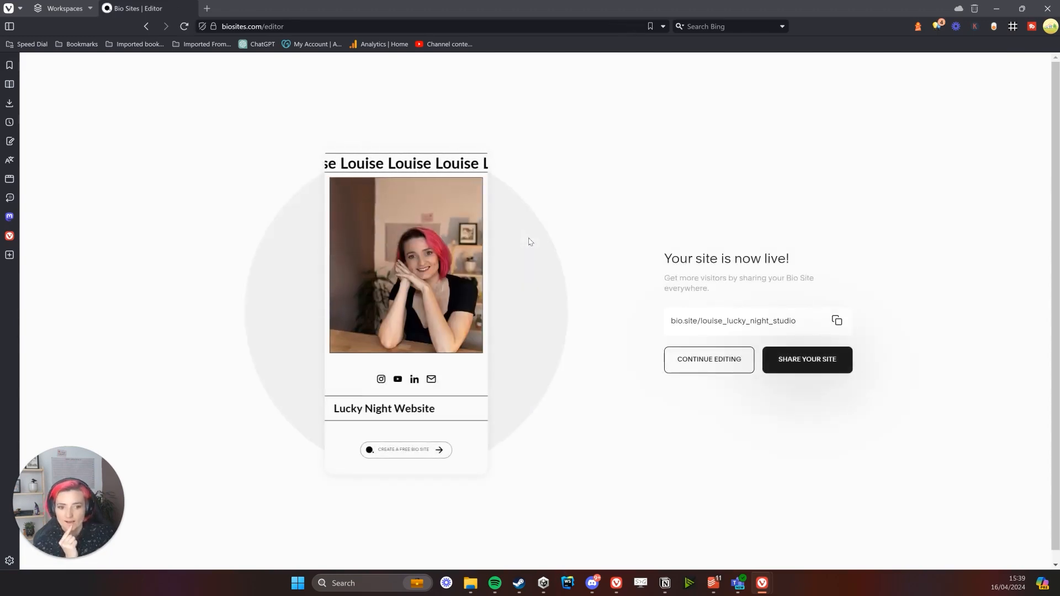
Enter the site editor and cancel the profile photo and second image pickers
click(711, 369)
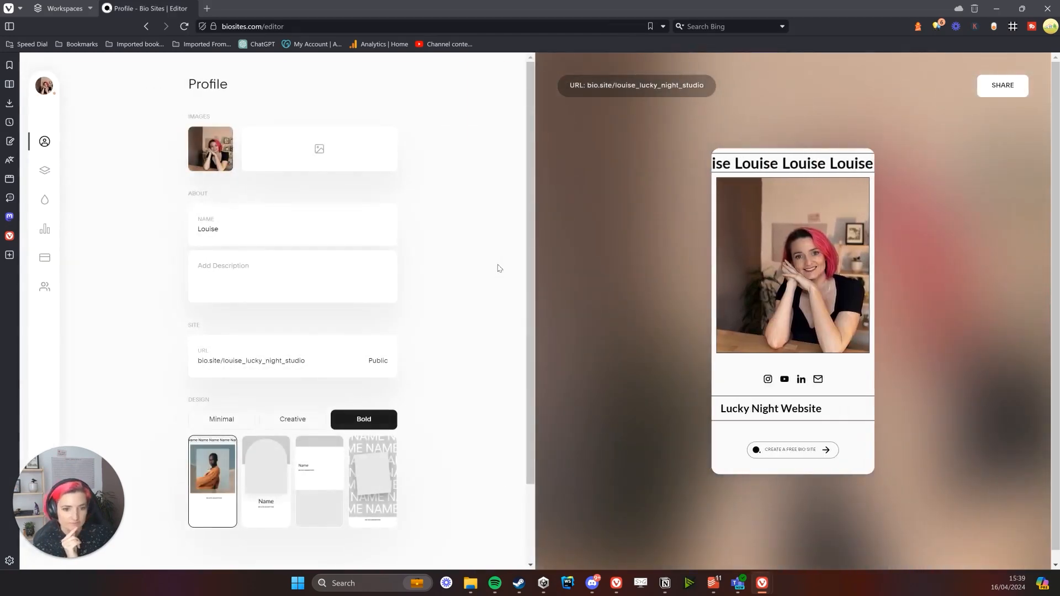
click(216, 145)
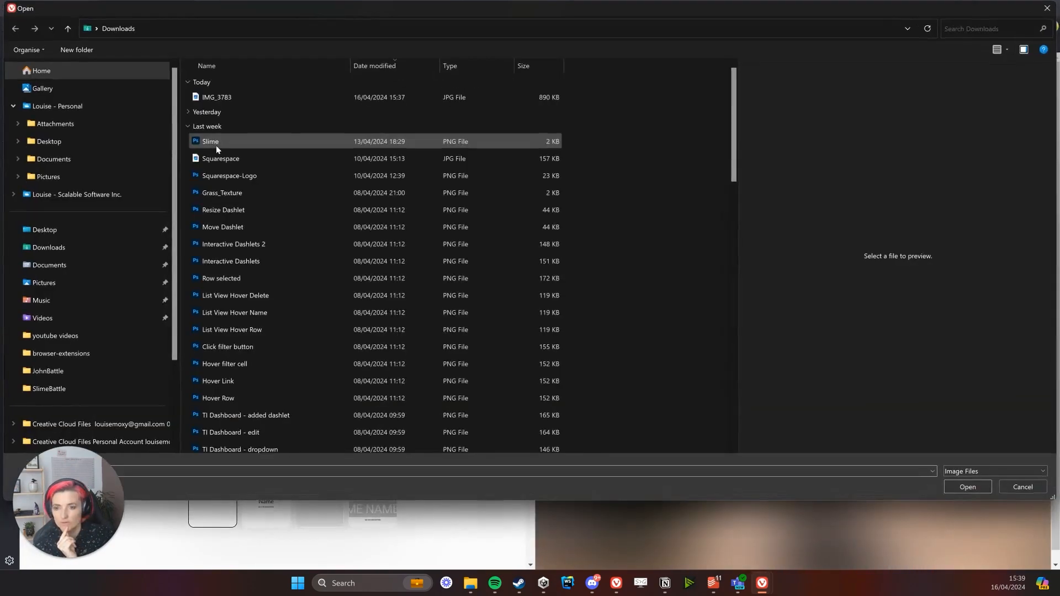
click(1021, 487)
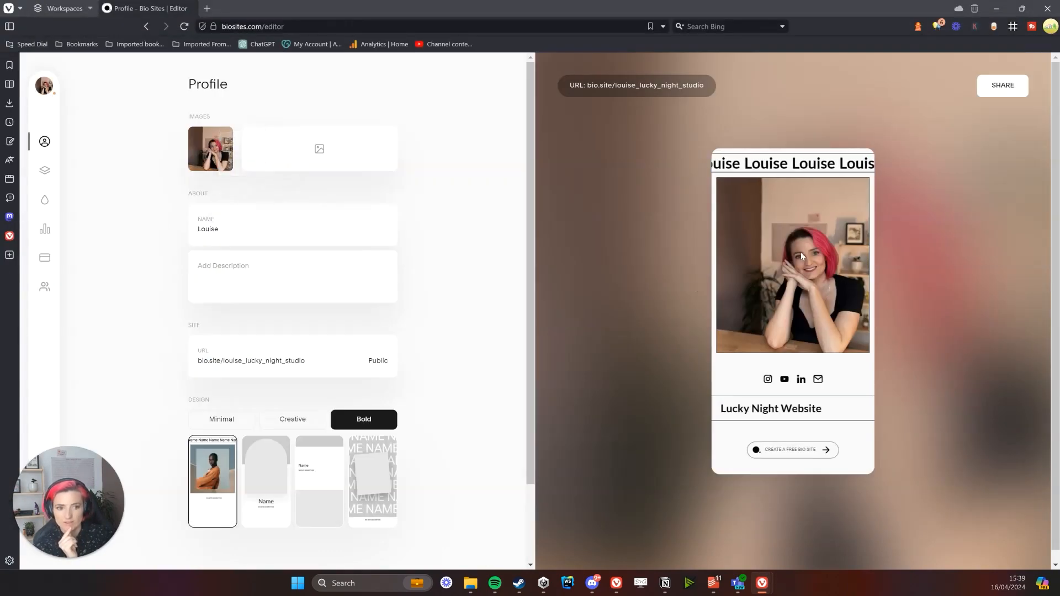
click(334, 154)
click(1042, 488)
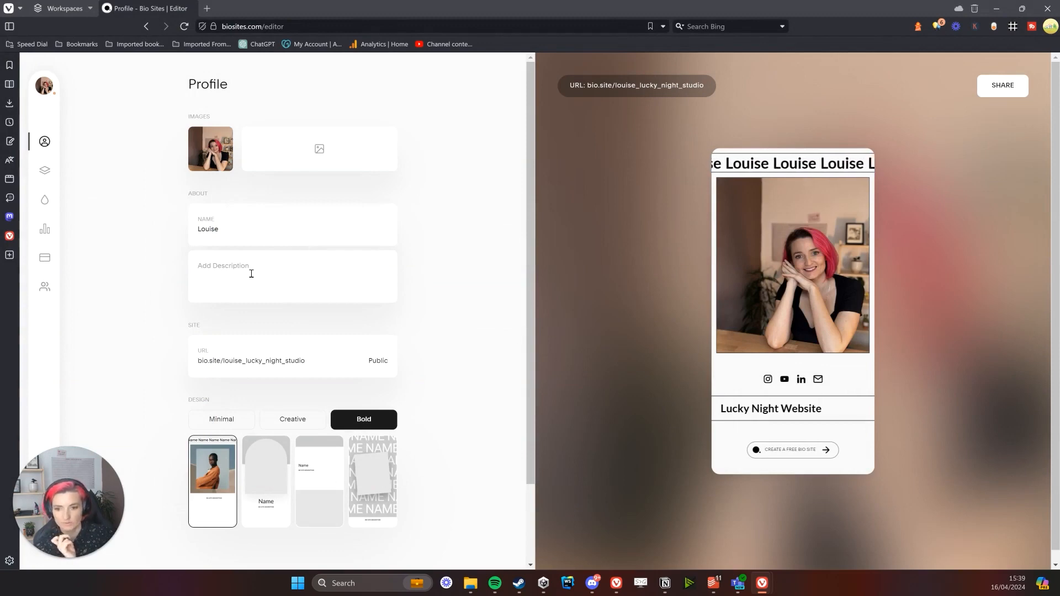
Compare the Creative and Minimal designs, then keep the Bold design with its scrolling name banner
scroll(264, 286, down, 2)
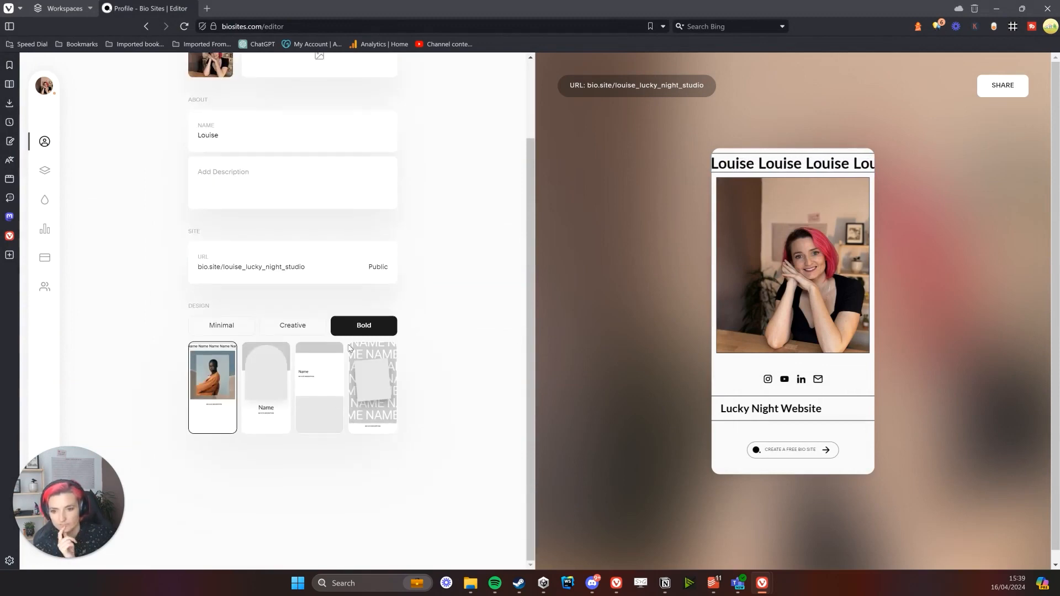
click(292, 327)
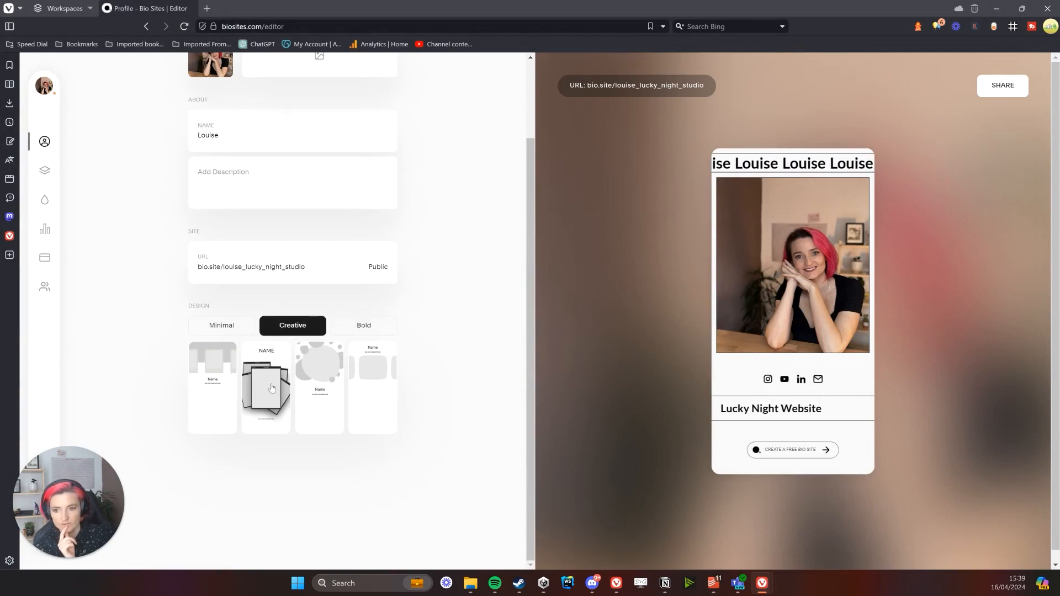
click(239, 332)
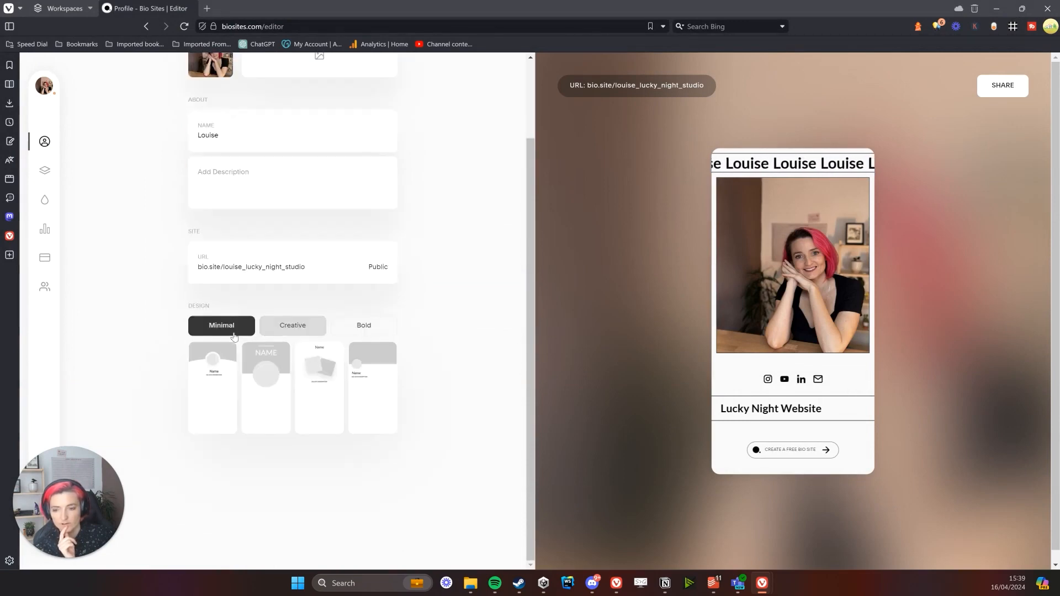
click(373, 325)
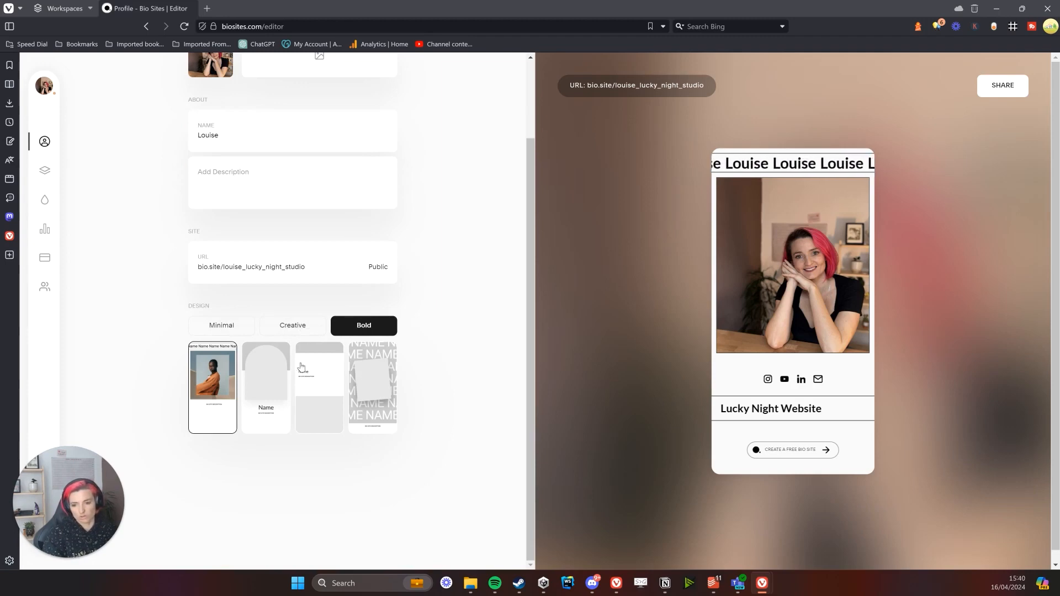
drag(781, 164, 857, 164)
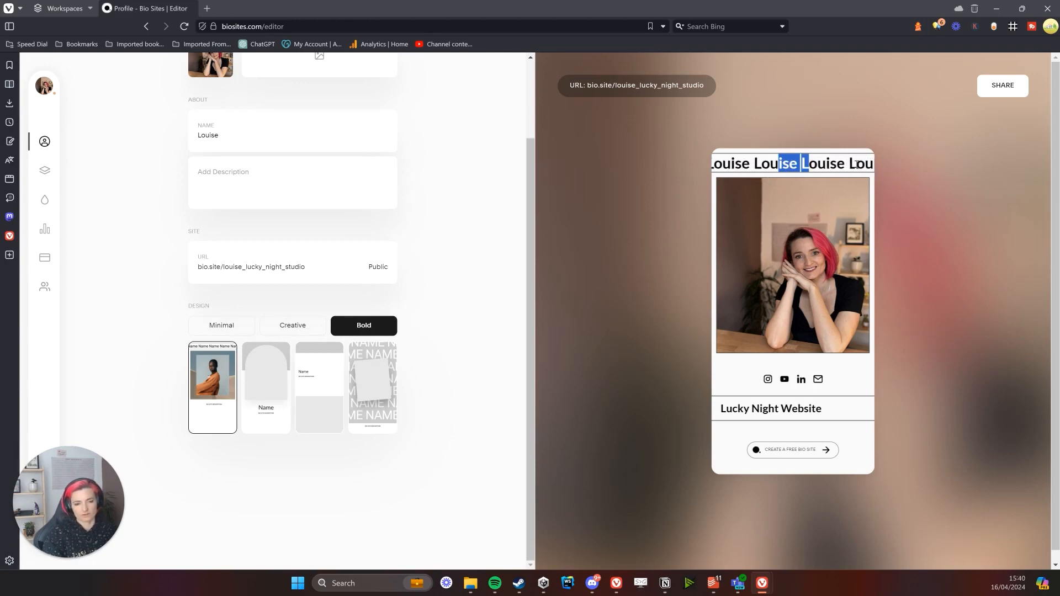
scroll(274, 245, up, 2)
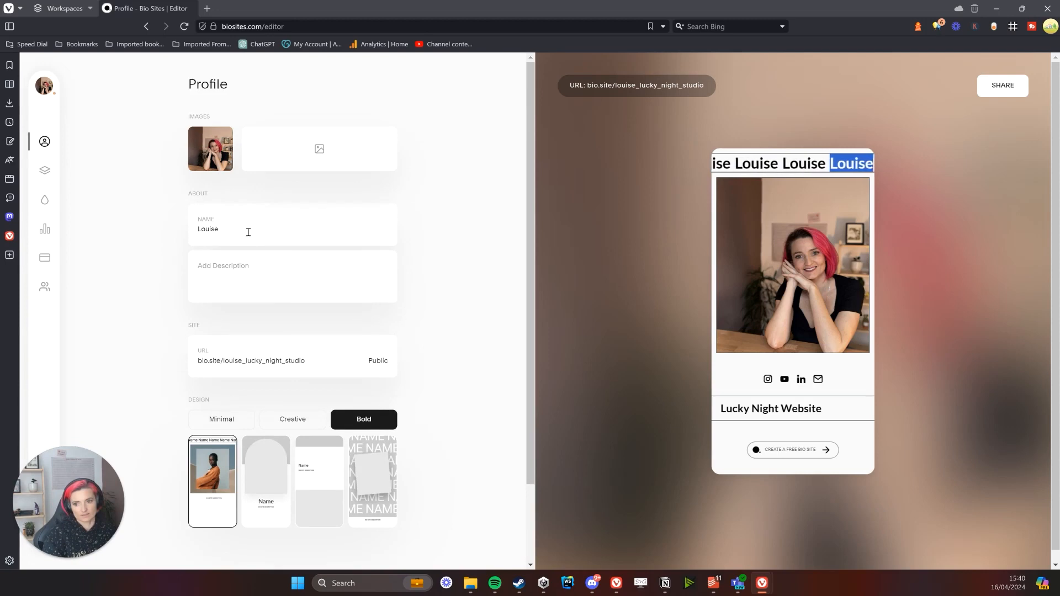
Change the profile name to the first name followed by '- Lucky Night Studio -'
click(253, 229)
key(BackSpace)
key(BackSpace)
key(BackSpace)
key(BackSpace)
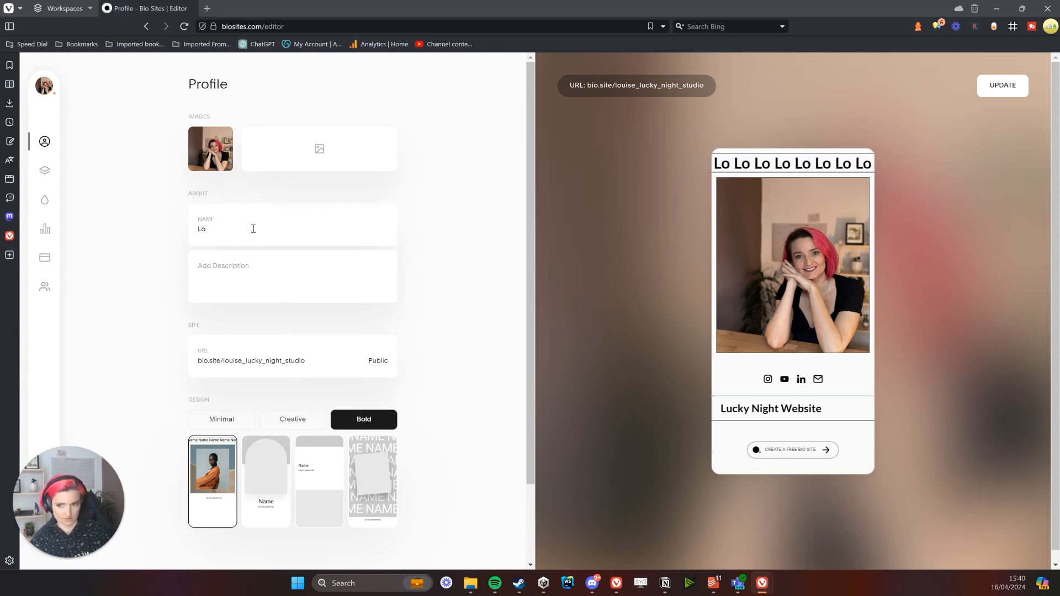
key(BackSpace)
text(ucky Night)
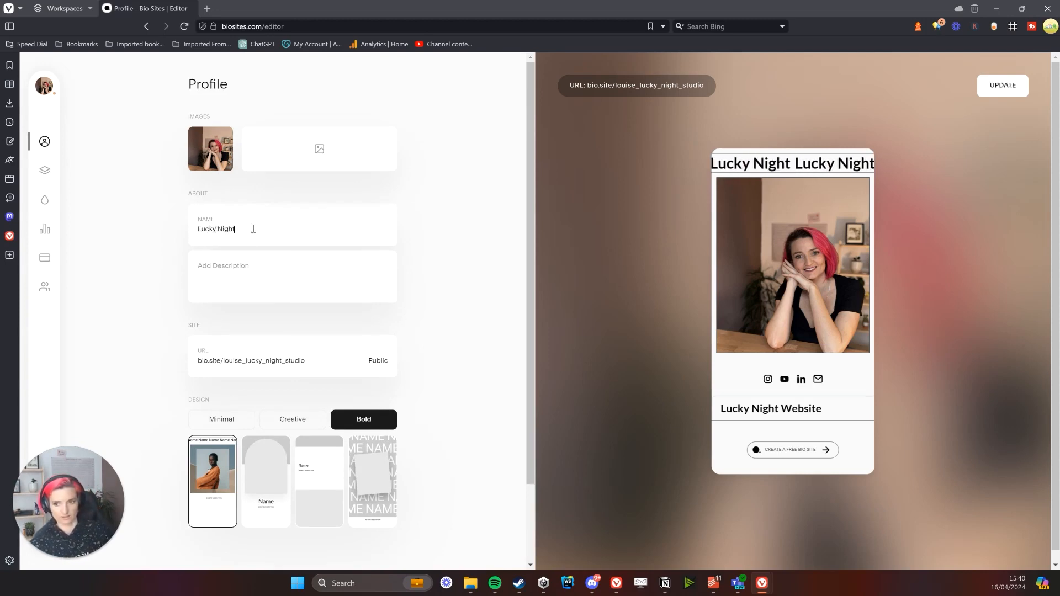
text( Studiop)
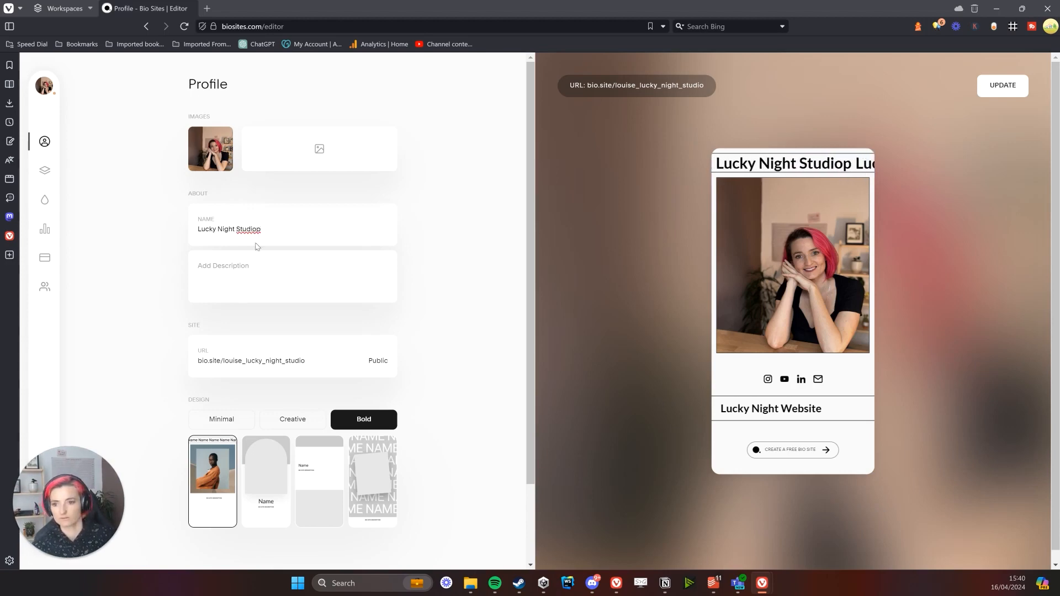
key(BackSpace)
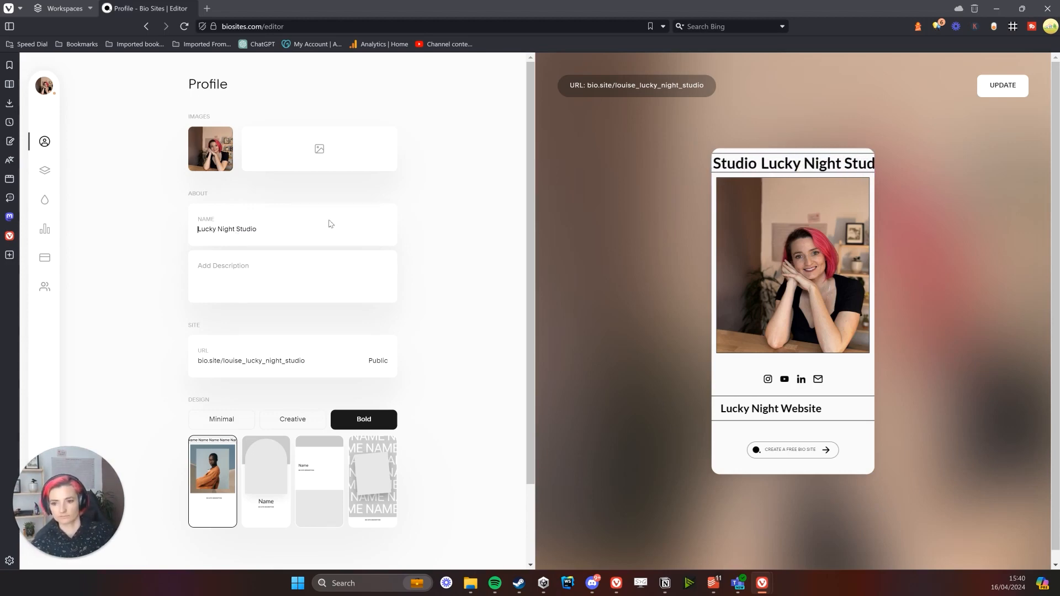
text(Louise -)
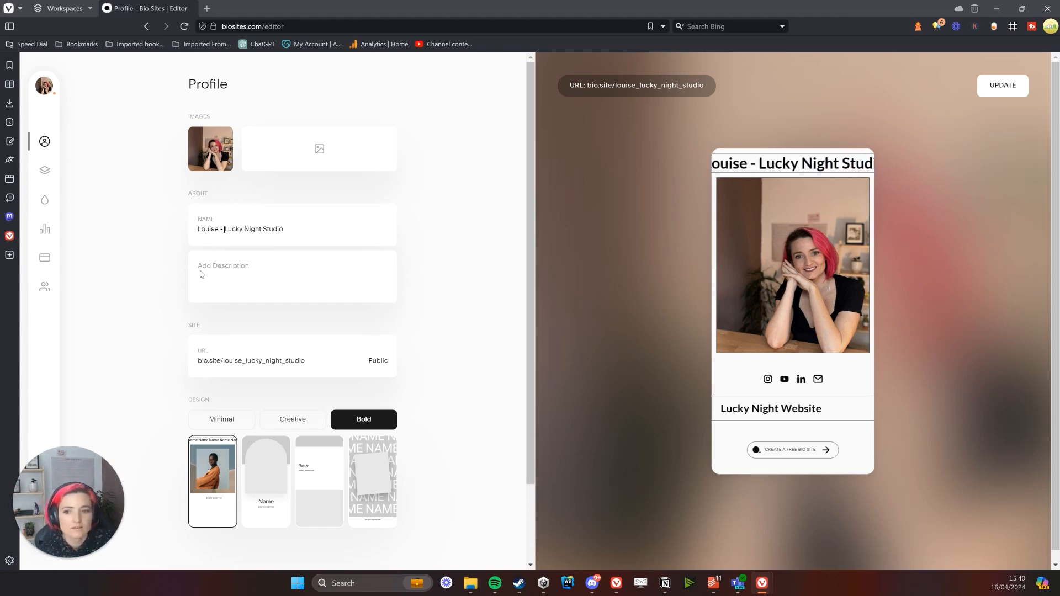
click(310, 228)
text(-)
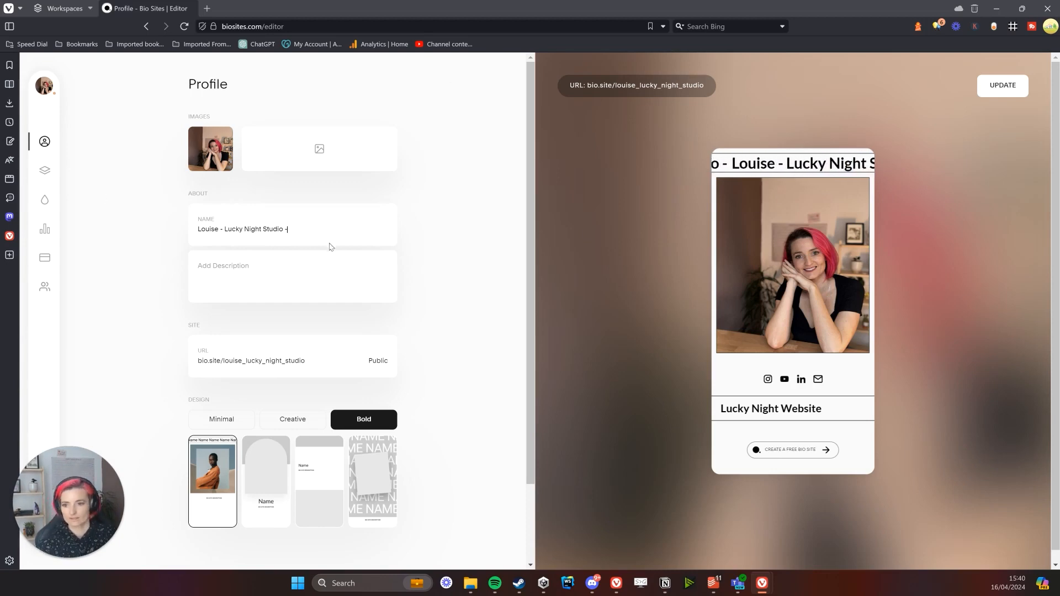
Check the Profile panel, then show the My Sections list via the layers icon
scroll(279, 359, down, 2)
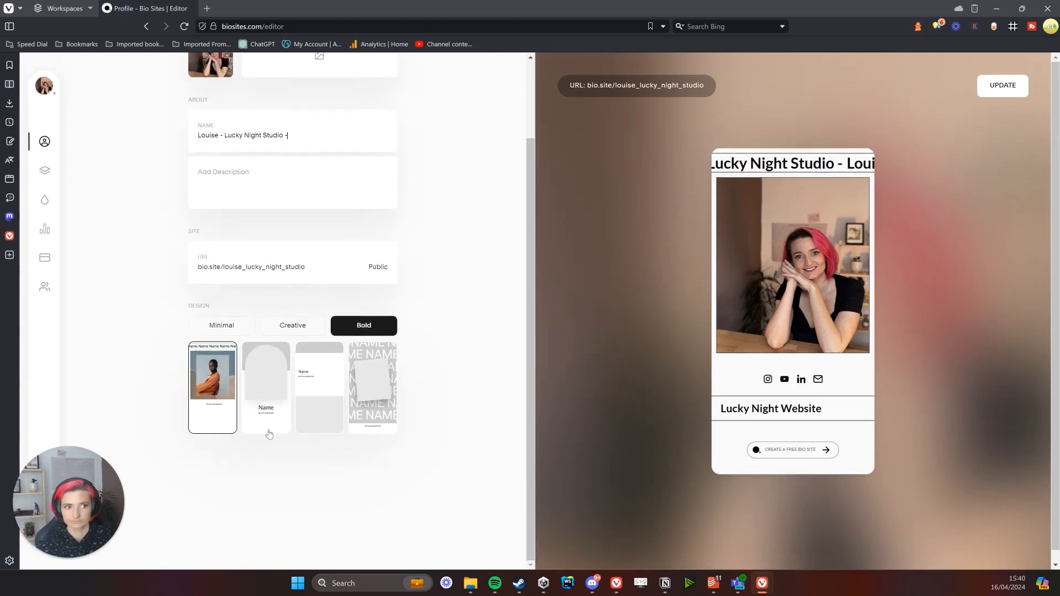
scroll(269, 434, up, 2)
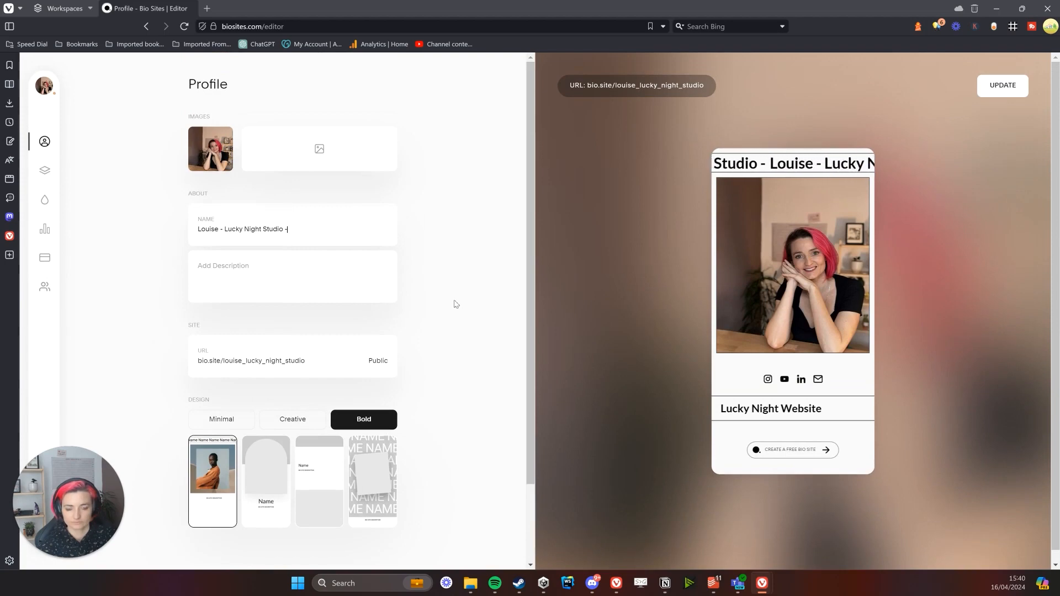
scroll(342, 282, down, 2)
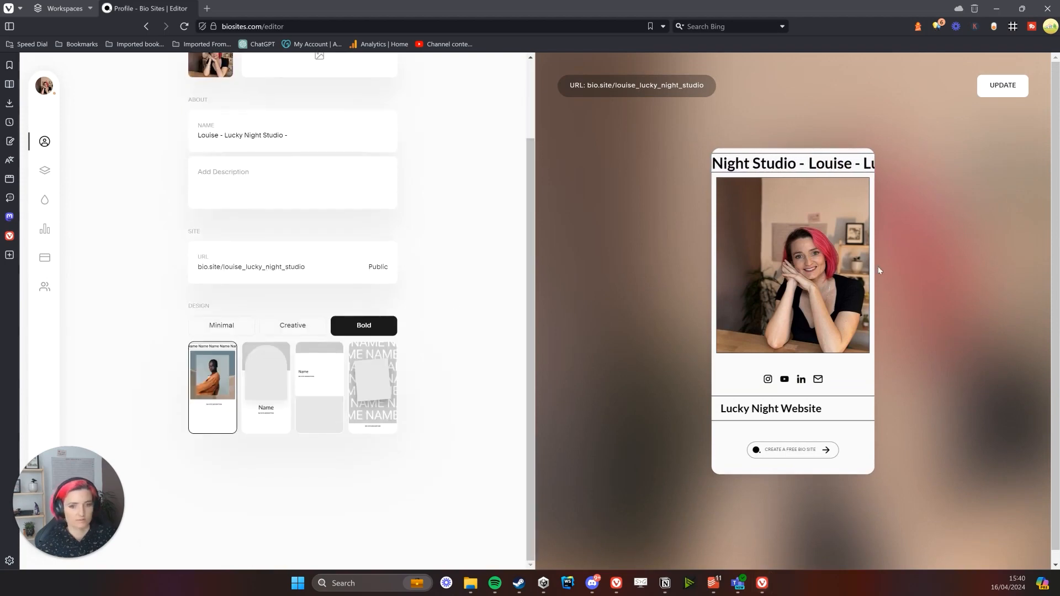
click(45, 171)
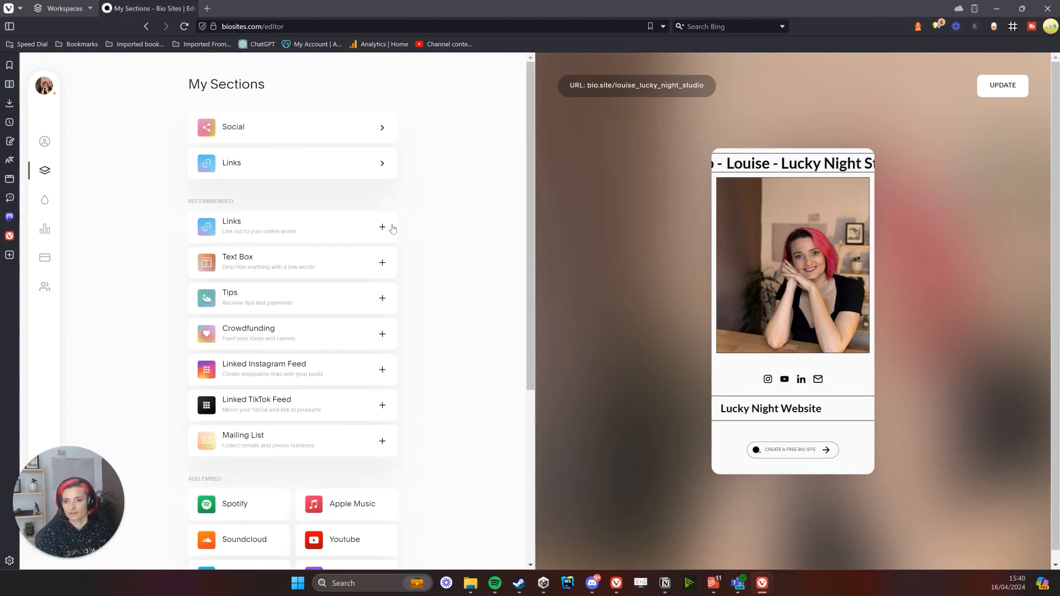
Scroll My Sections down to Add Embed and add a Youtube embed
scroll(251, 338, down, 1)
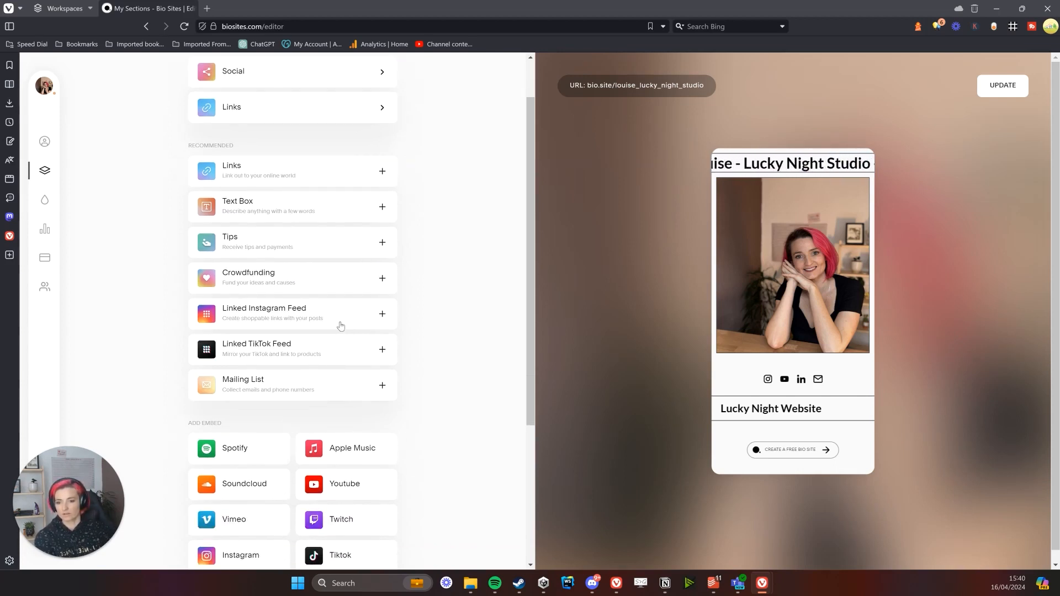
scroll(350, 303, down, 1)
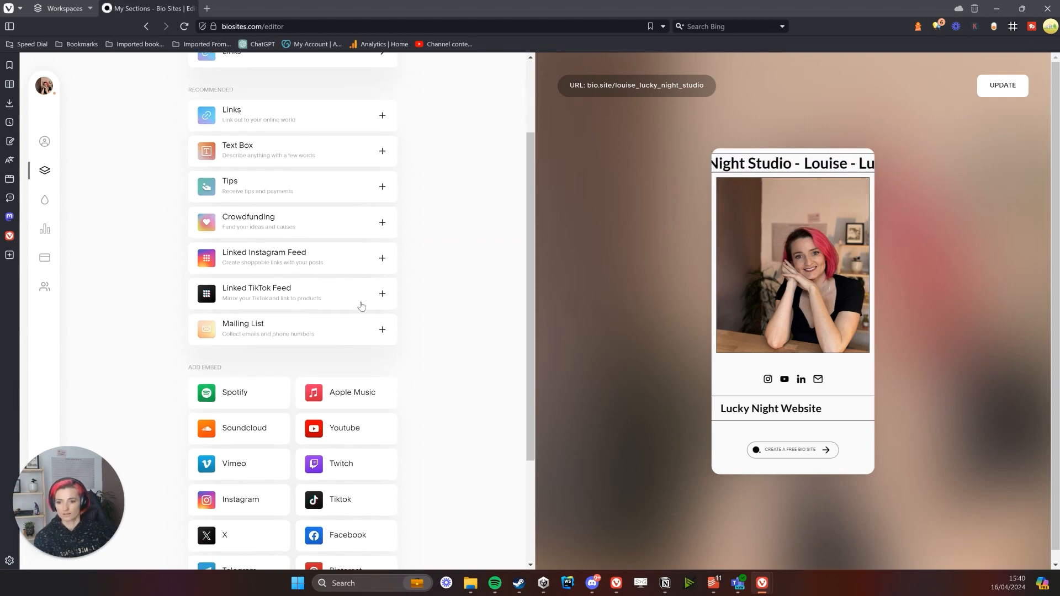
scroll(362, 310, down, 1)
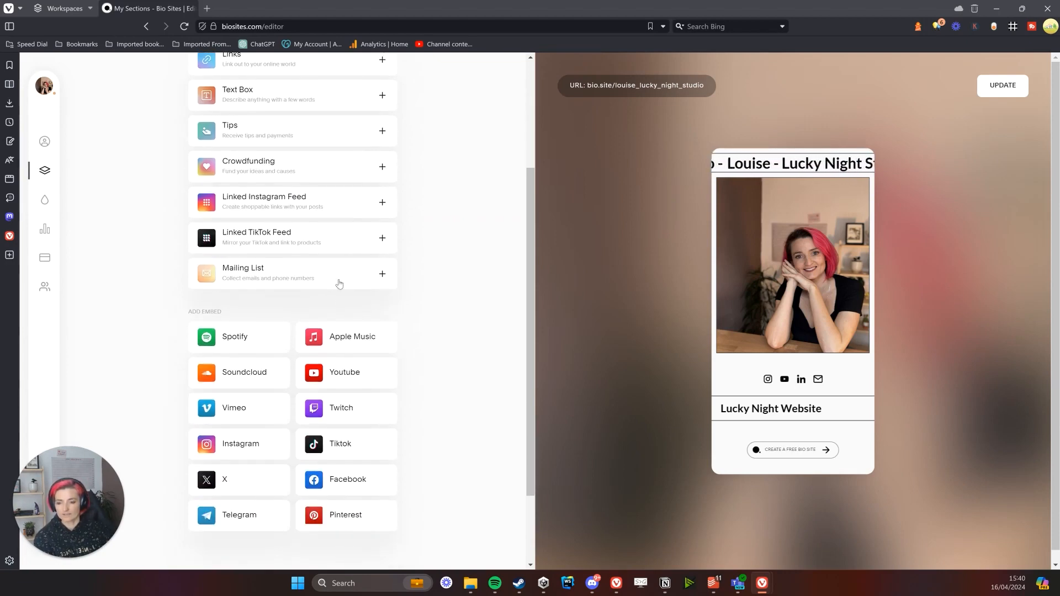
scroll(339, 290, down, 1)
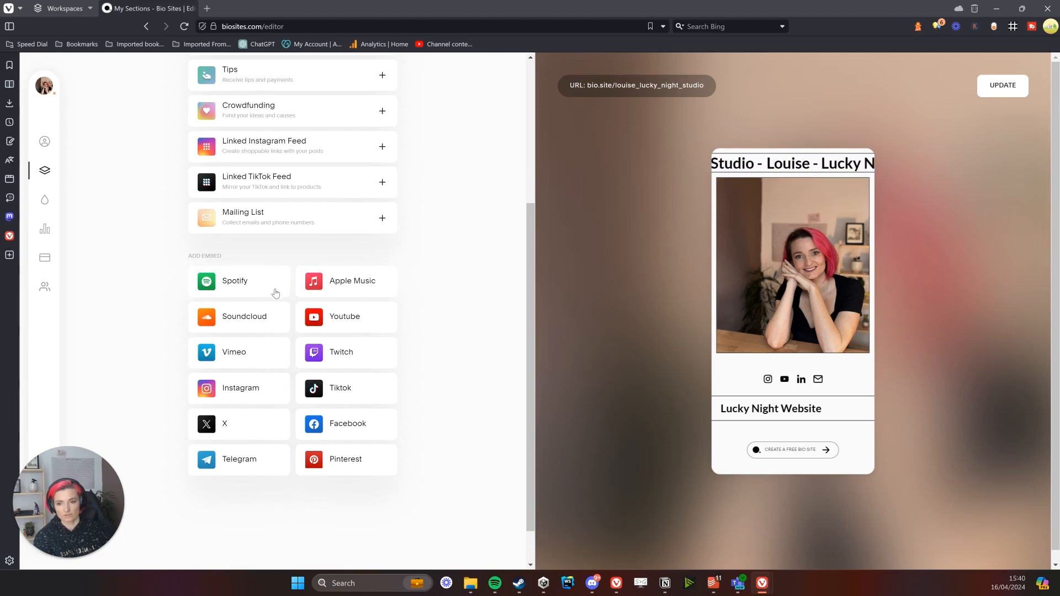
click(361, 315)
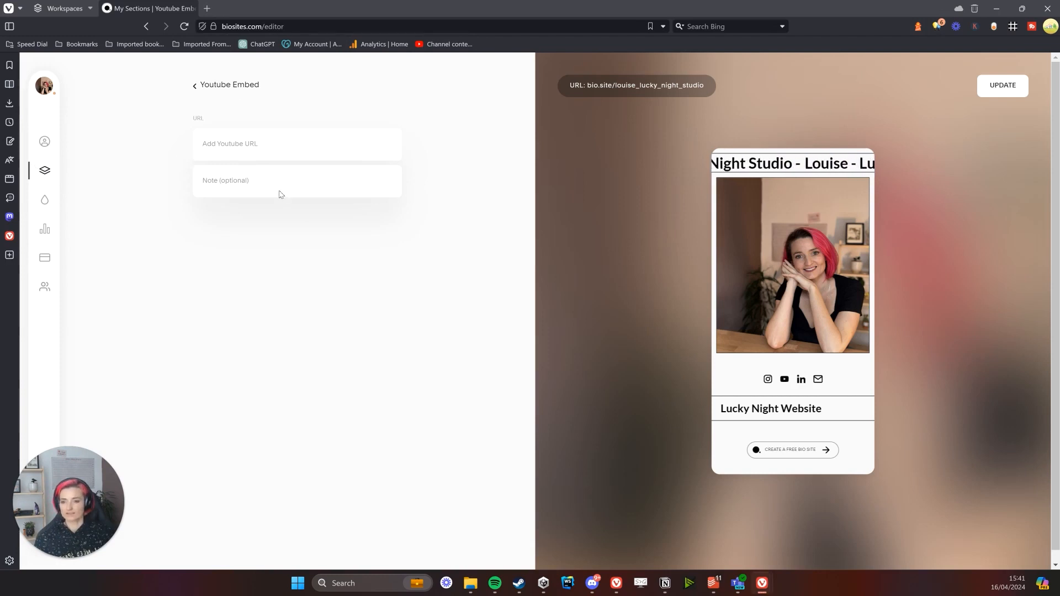
Replace the pasted handle with the full channel URL and check the red accepted-format hint
text(luckynightstudio)
key(ctrl+a)
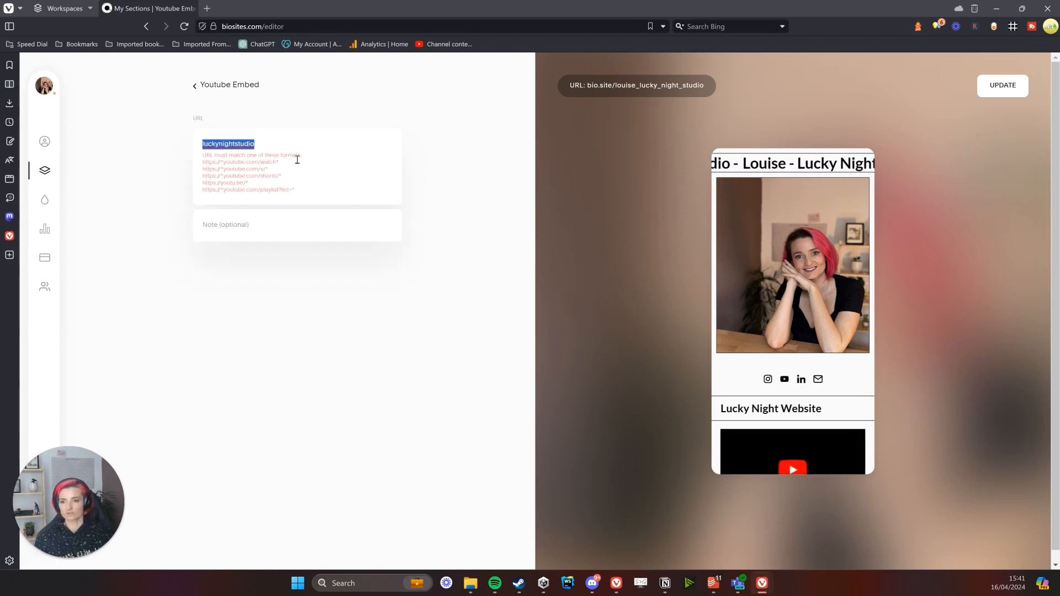
click(248, 143)
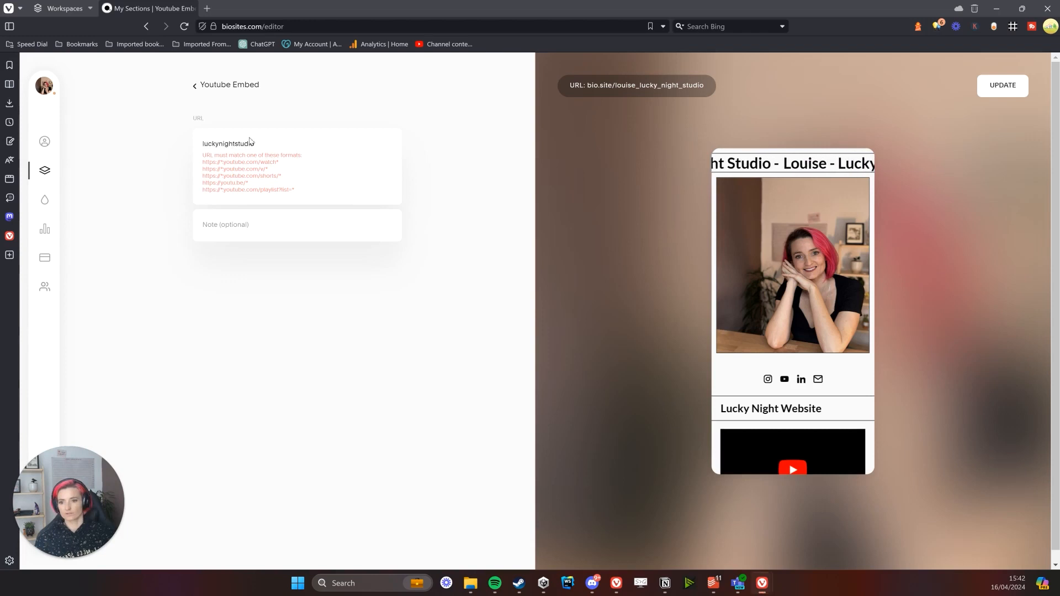
key(ctrl+a)
text(https://www.youtube.com/@luckynightstudio/)
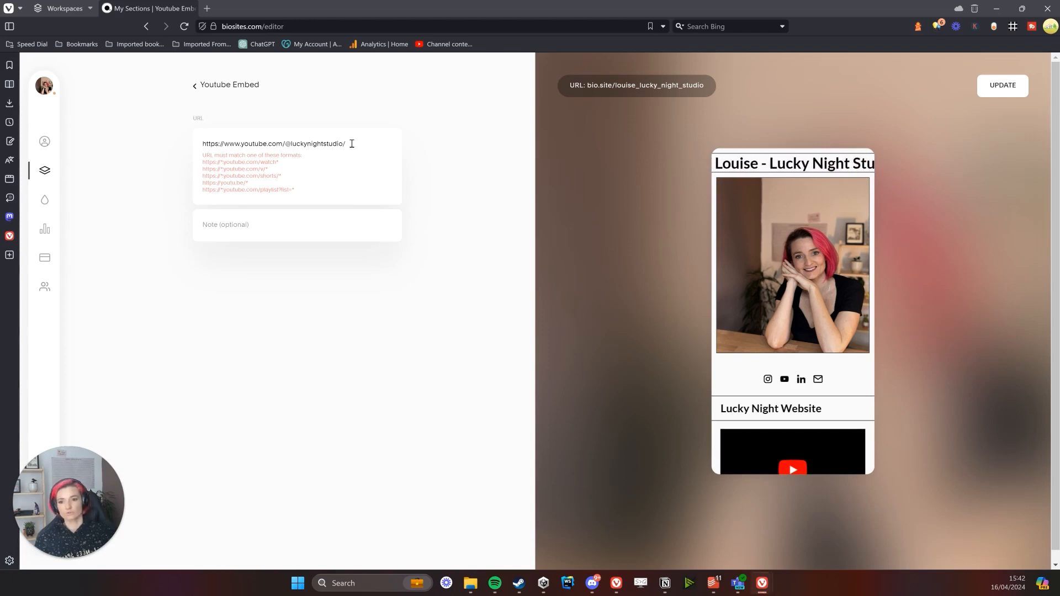
double_click(272, 163)
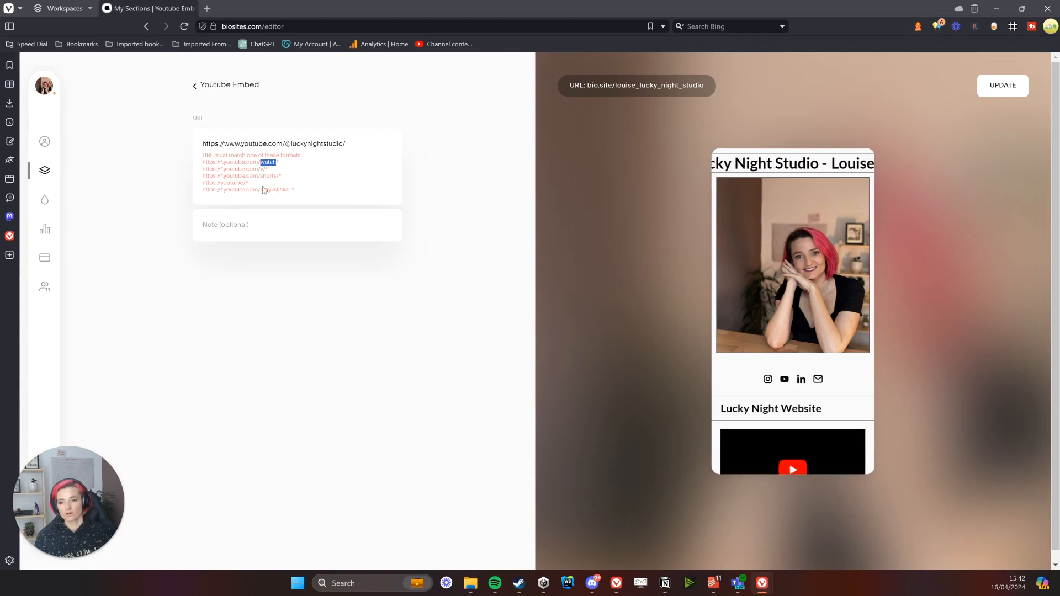
click(263, 191)
click(273, 221)
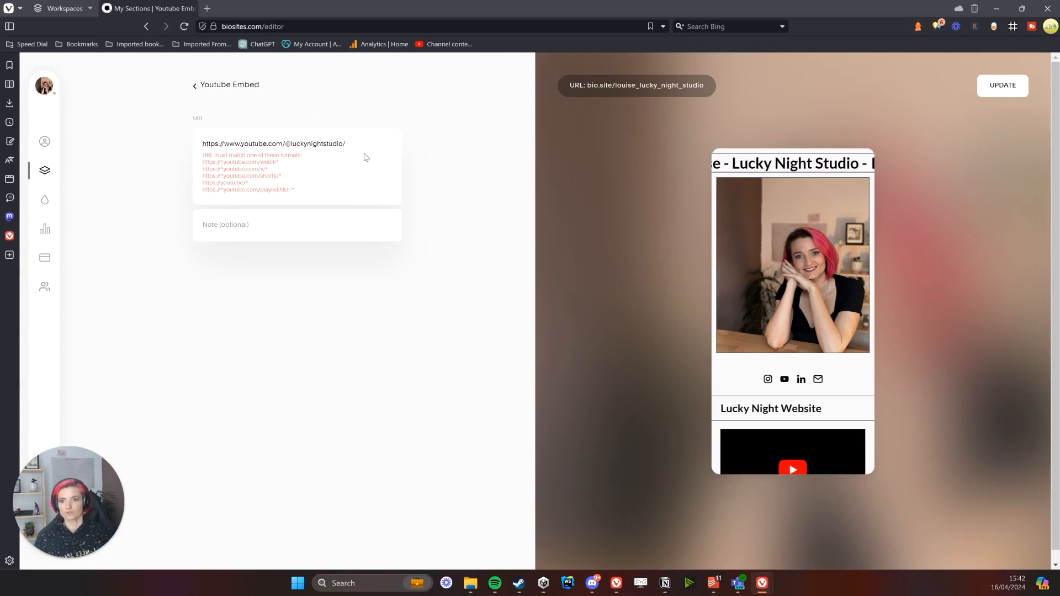
drag(366, 144, 159, 145)
Load the Lucky Night Studio channel in a new tab, show its Videos list, and return to the editor
key(ctrl+c)
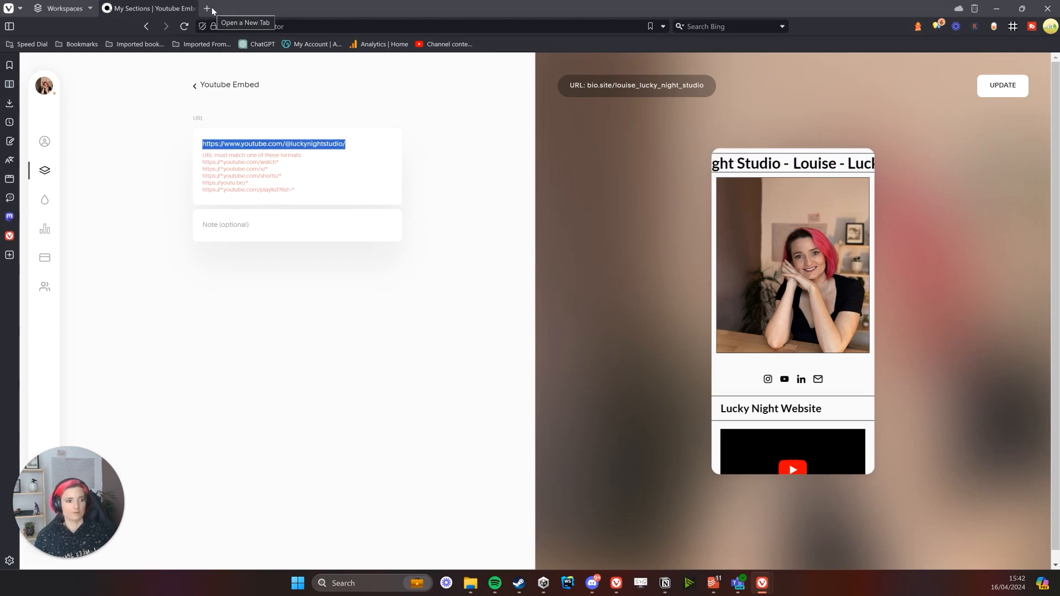
click(208, 8)
key(ctrl+v)
key(Return)
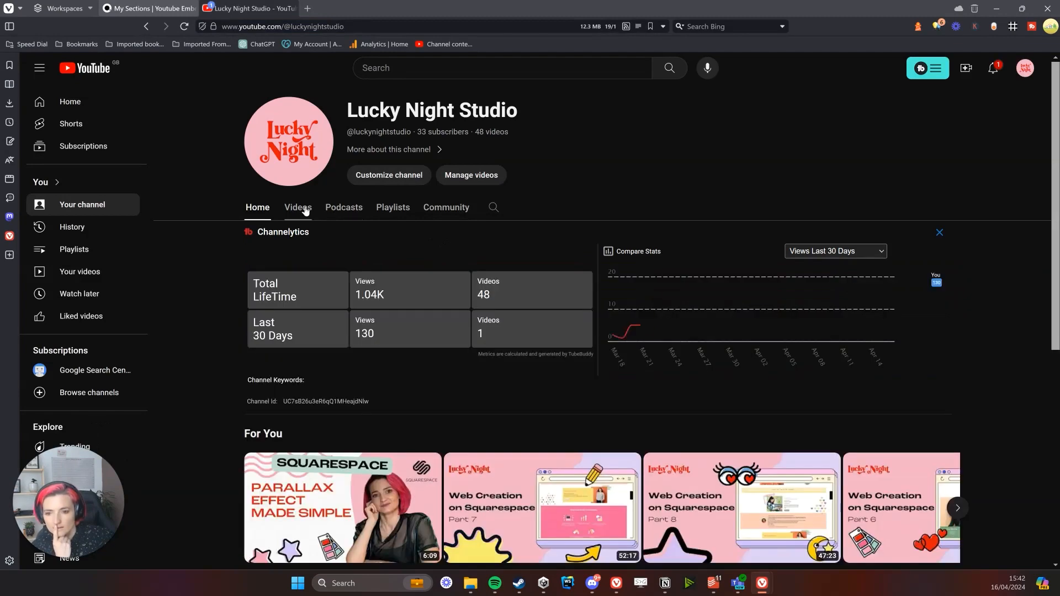
click(297, 207)
click(381, 26)
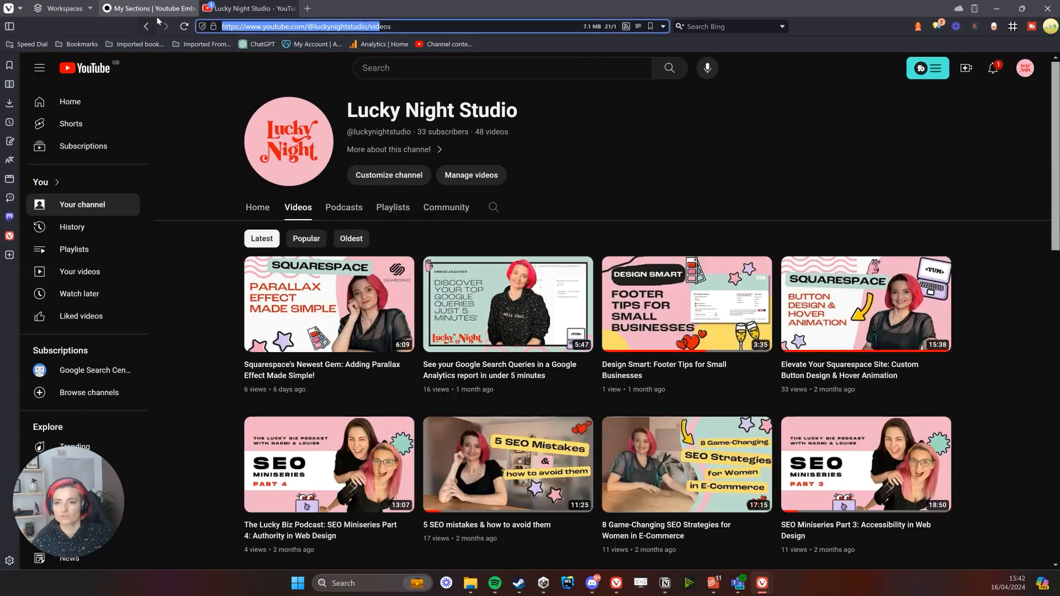
click(368, 26)
click(137, 7)
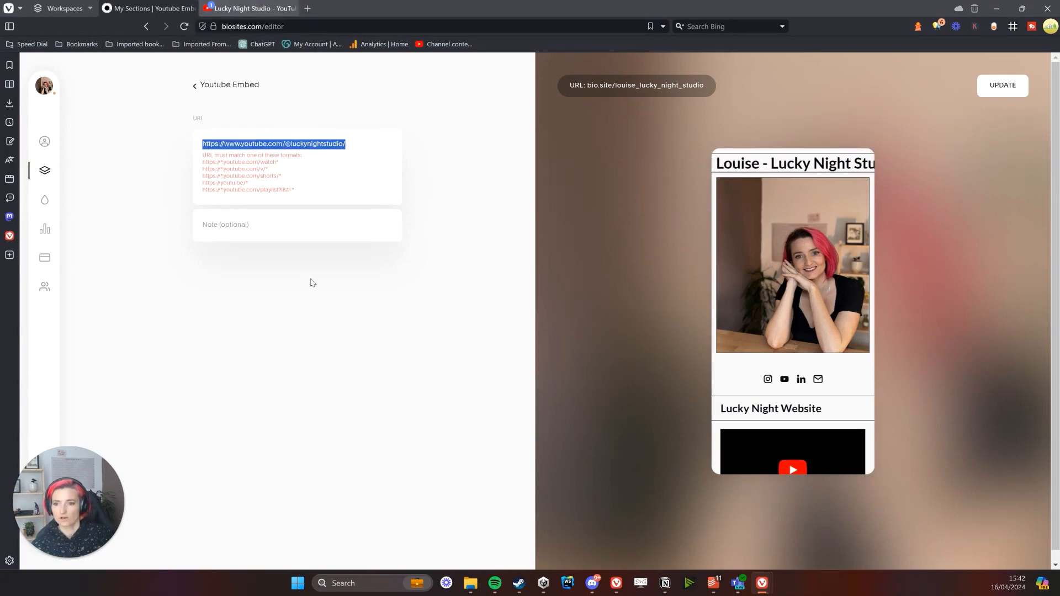
click(232, 170)
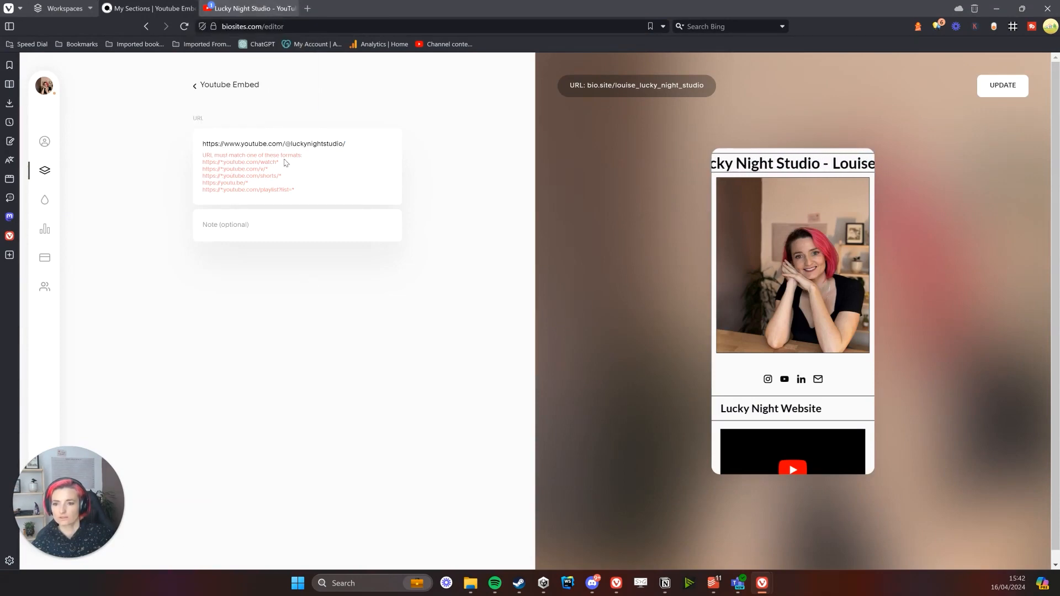
double_click(310, 143)
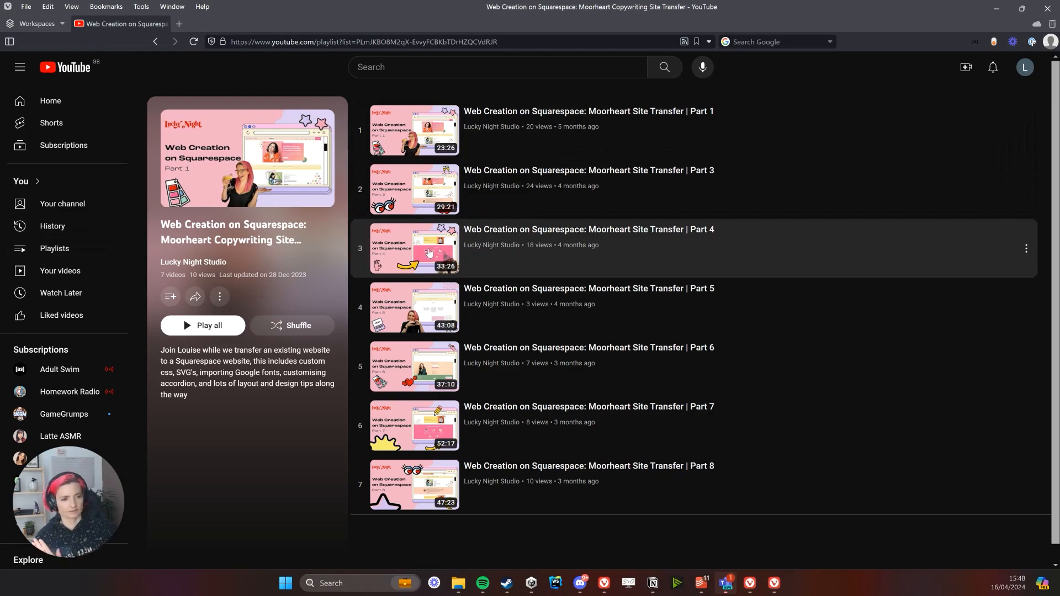
Copy the Web Creation on Squarespace playlist's share link from YouTube's Share dialog
click(196, 299)
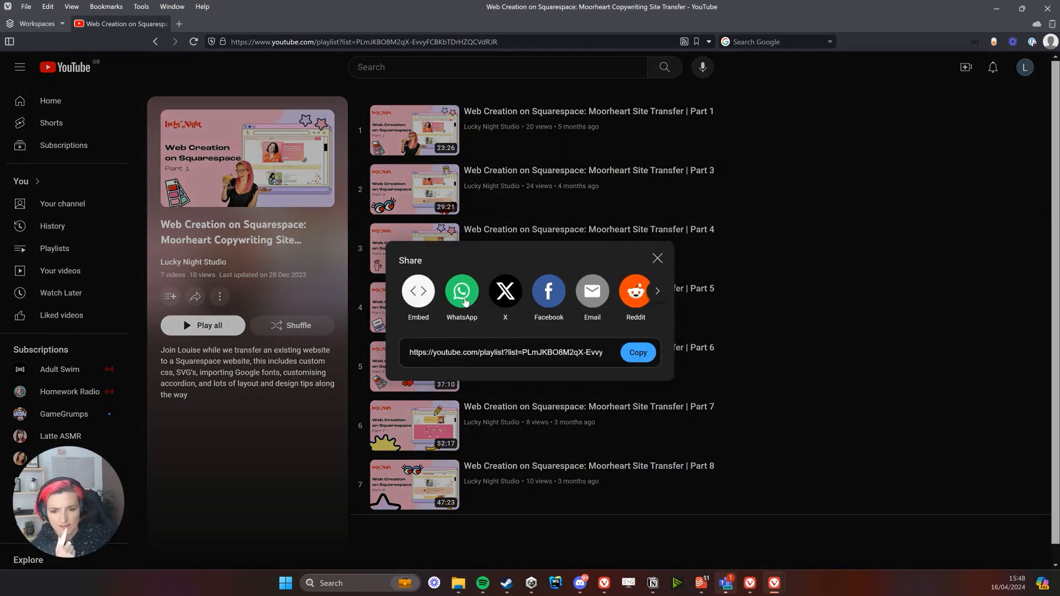
double_click(543, 354)
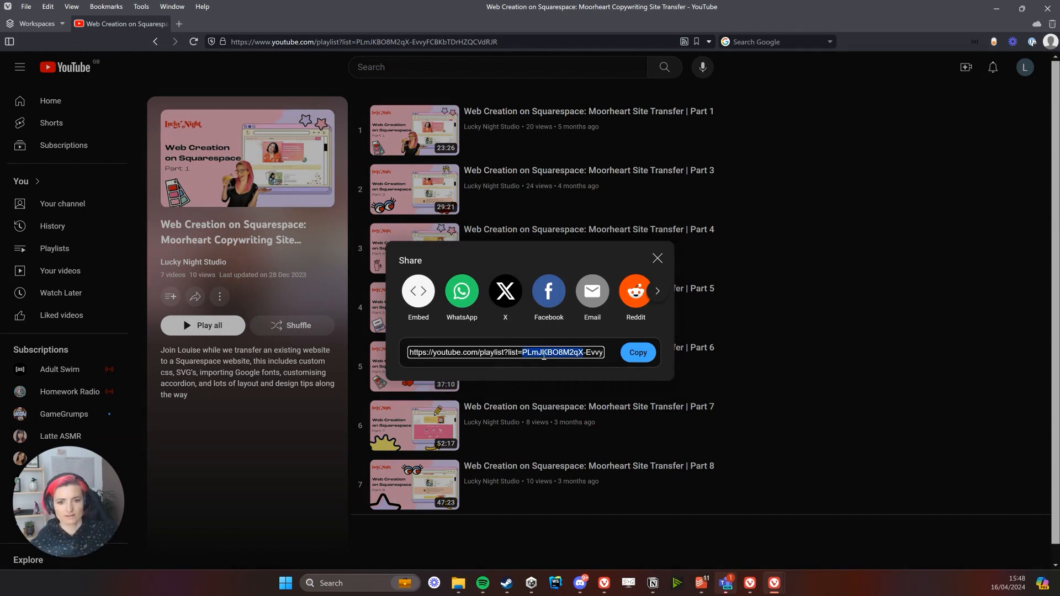
click(637, 353)
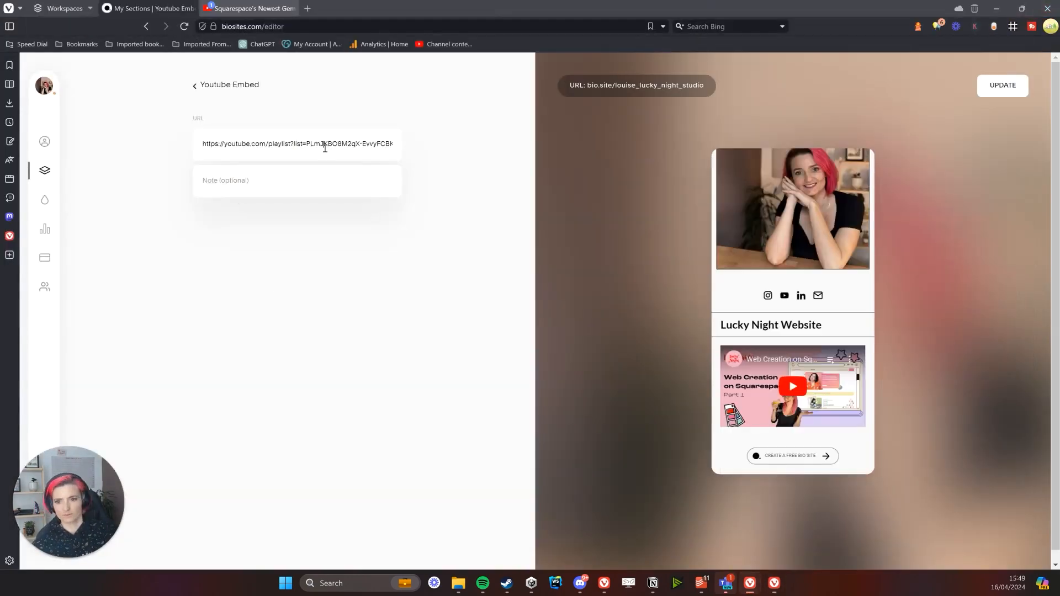
Replace the YouTube Embed URL with the copied playlist link and return to My Sections
triple_click(325, 144)
key(ctrl+v)
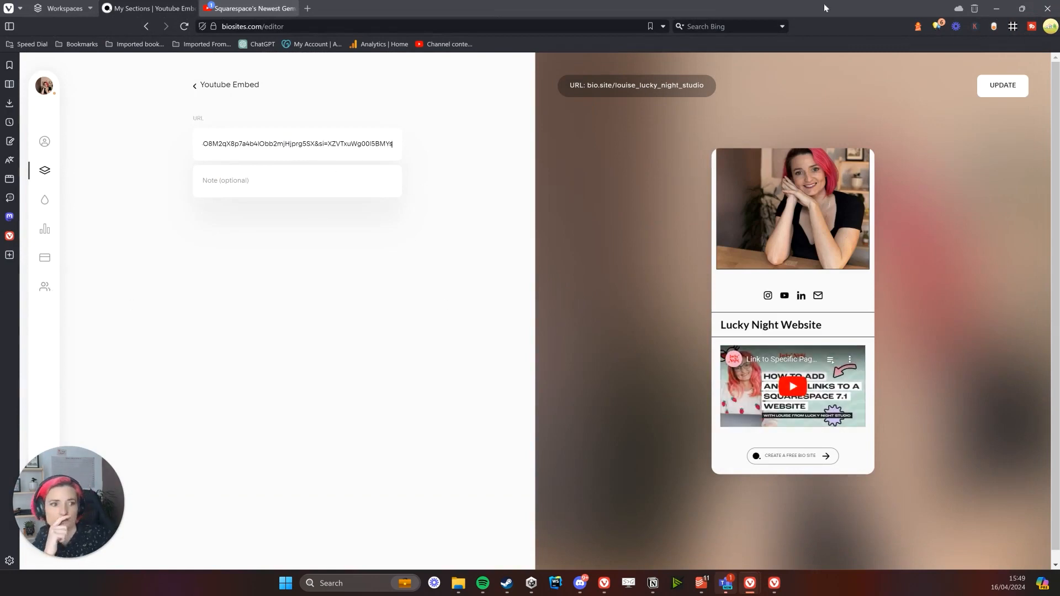
click(196, 87)
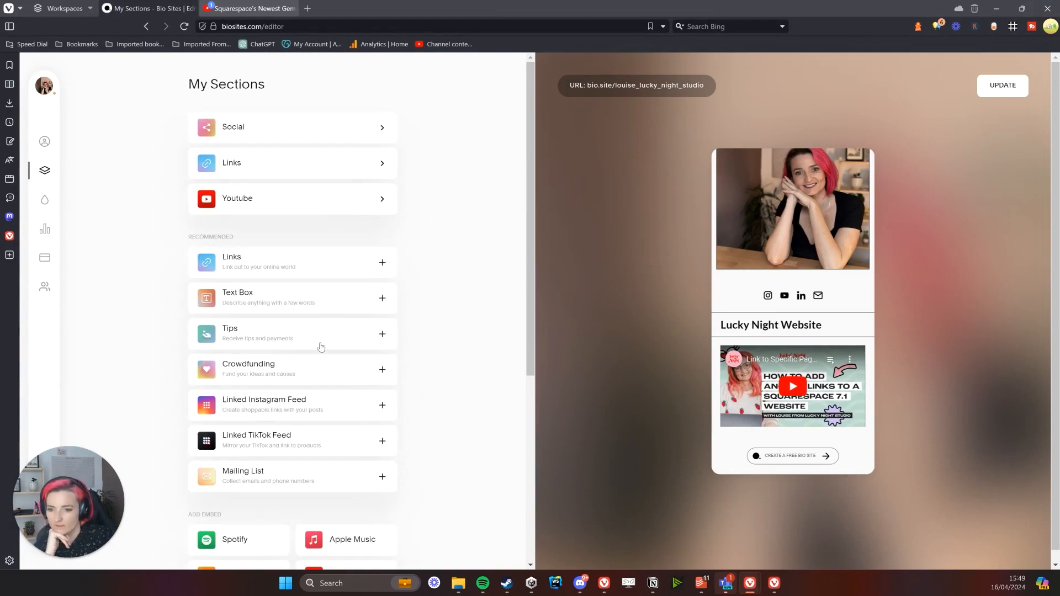
scroll(387, 336, down, 4)
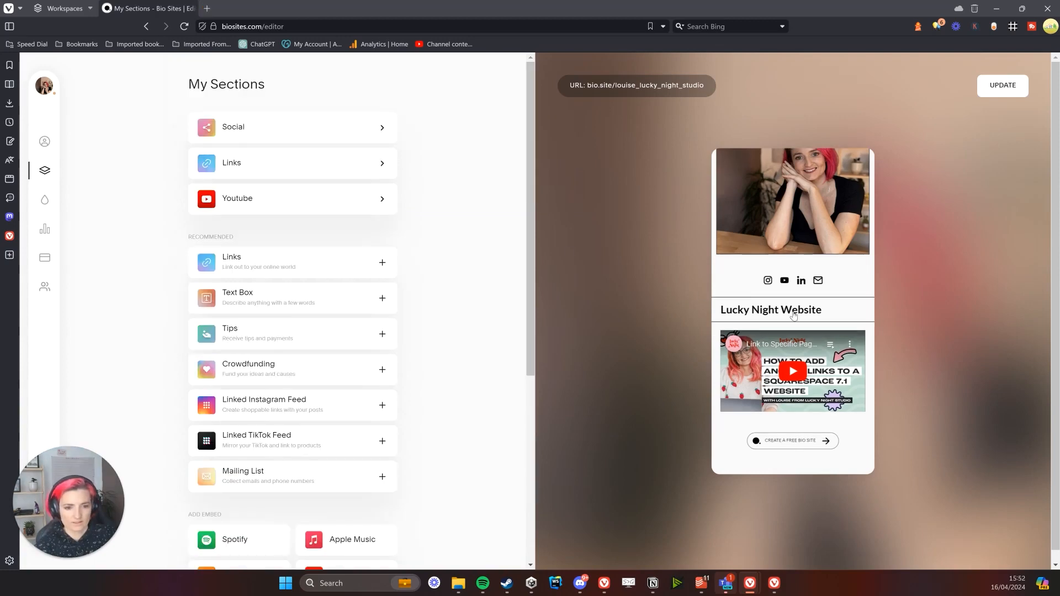
In Links, compare Buttons designs: text-with-arrow, rounded pill, plain rectangle and numbered
click(267, 168)
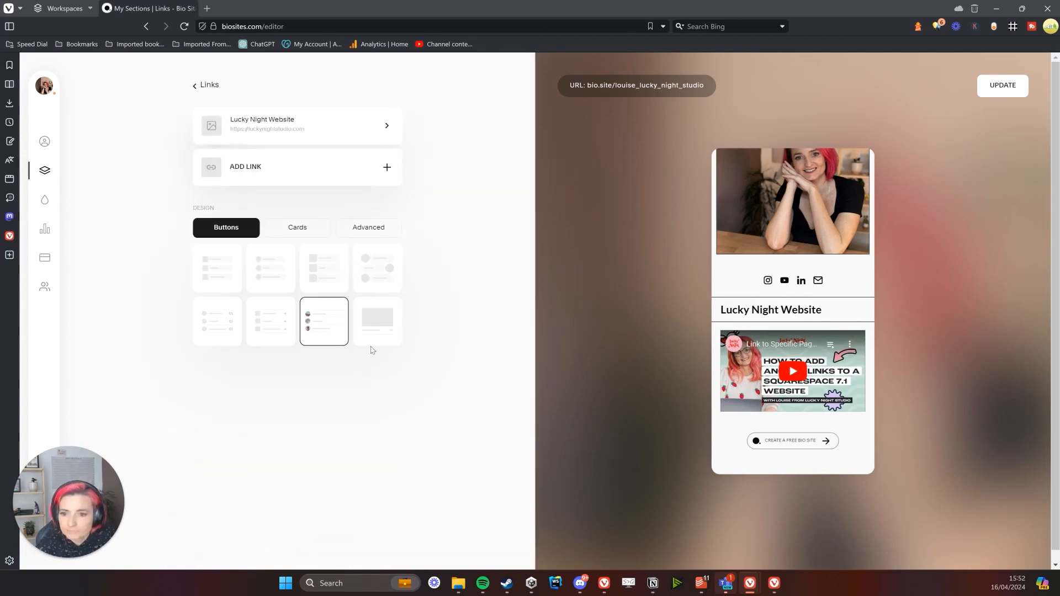
click(262, 339)
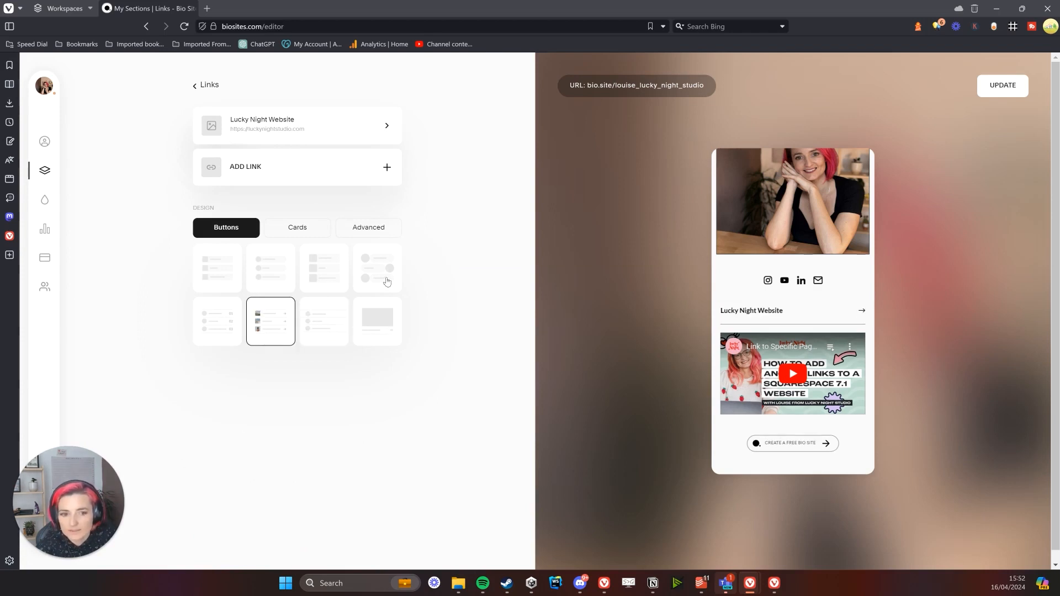
click(386, 282)
click(228, 280)
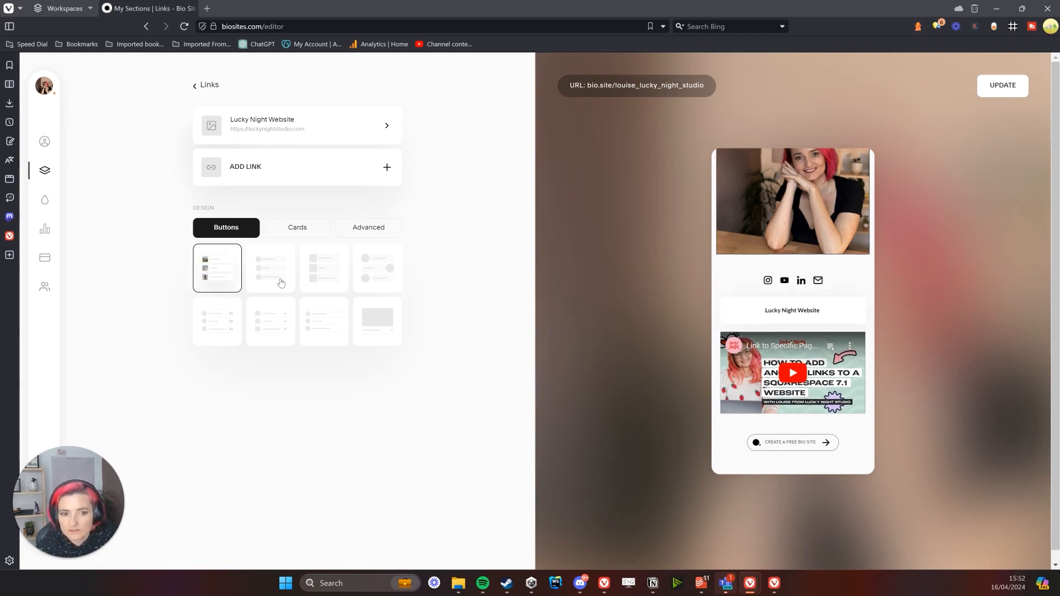
click(332, 322)
click(272, 329)
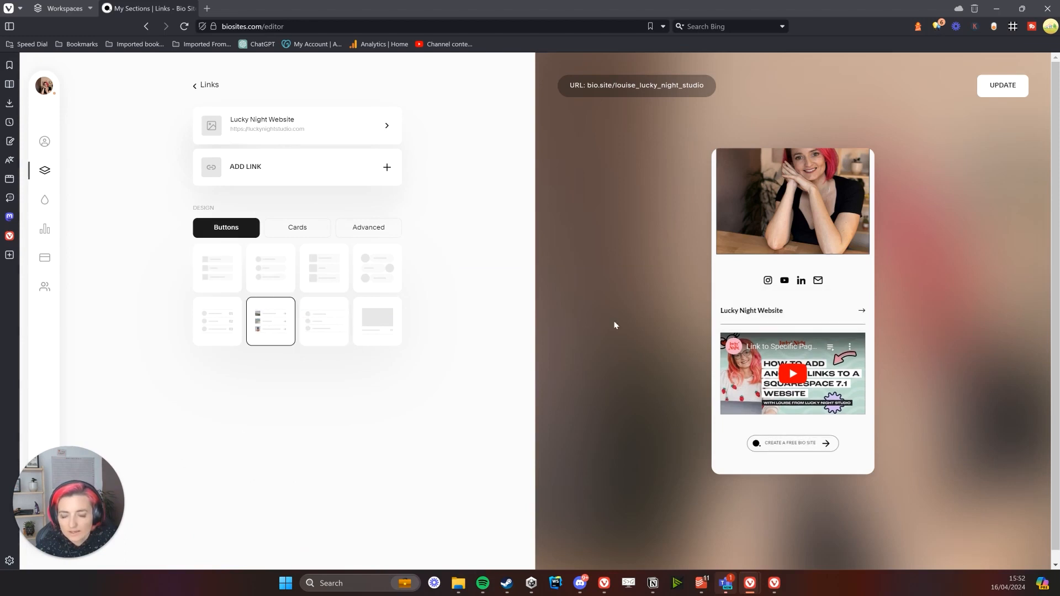
click(398, 321)
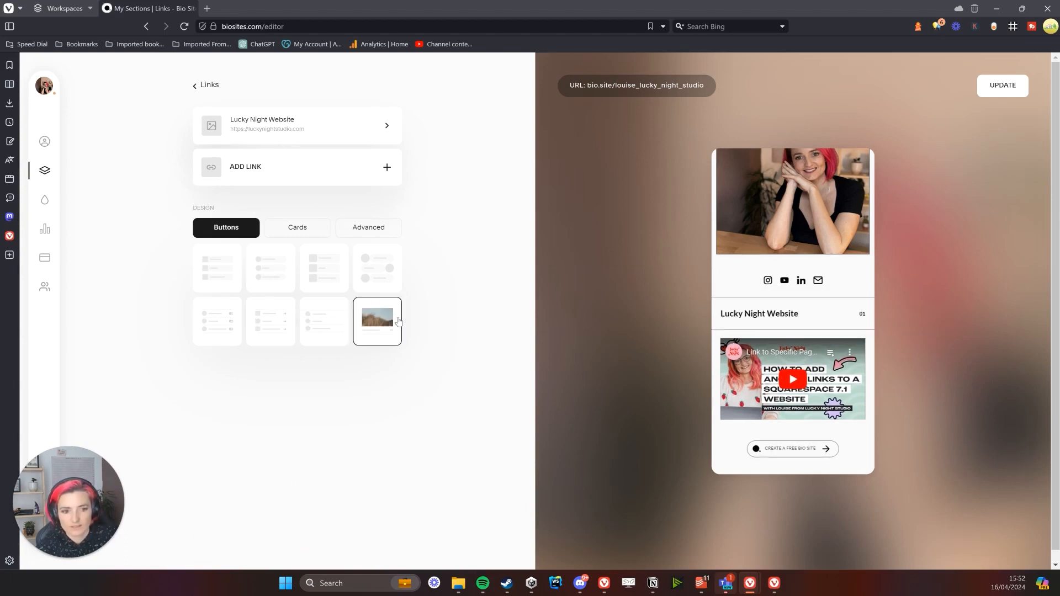
click(263, 329)
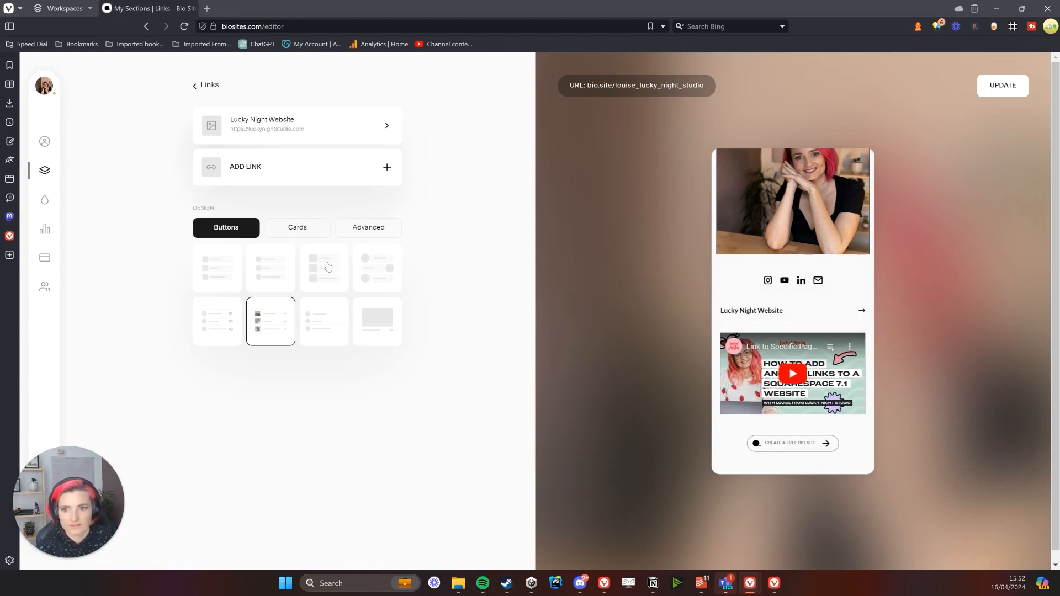
Preview Cards and Advanced link designs, then settle on the underlined text-with-arrow button style
click(299, 237)
click(393, 235)
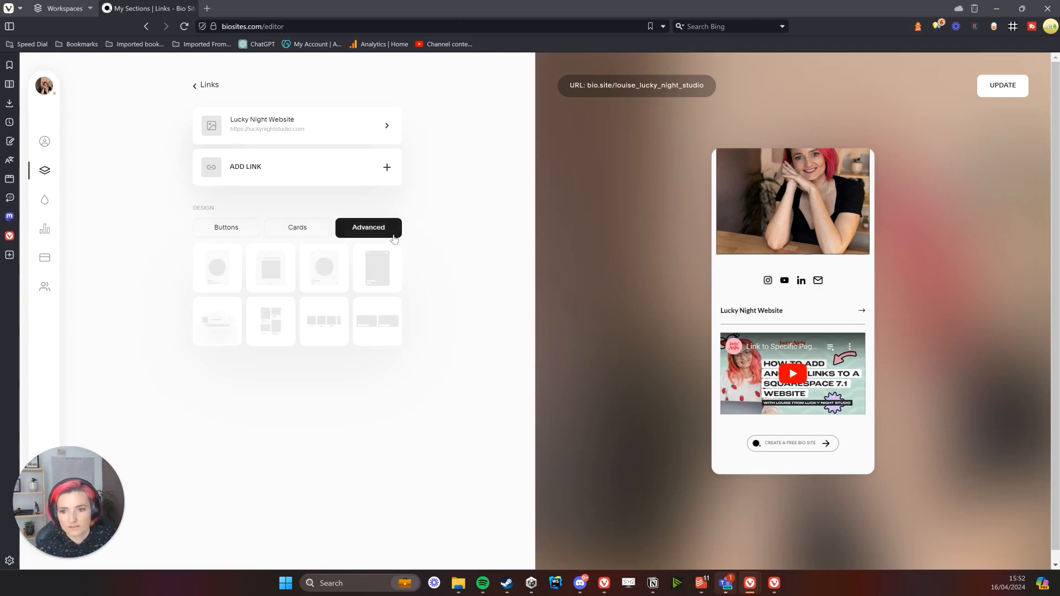
click(287, 287)
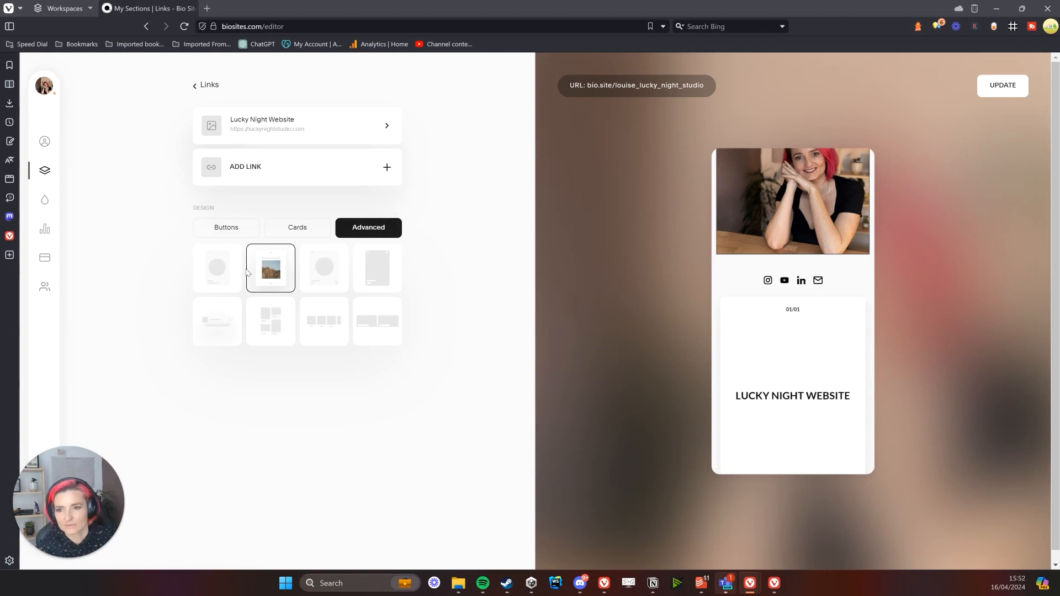
click(255, 332)
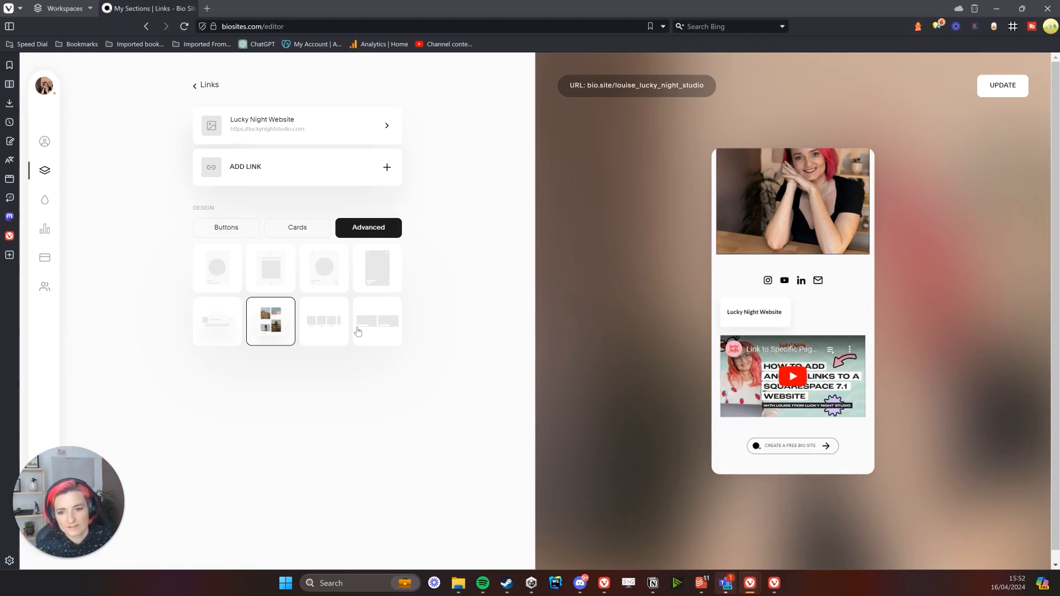
click(233, 231)
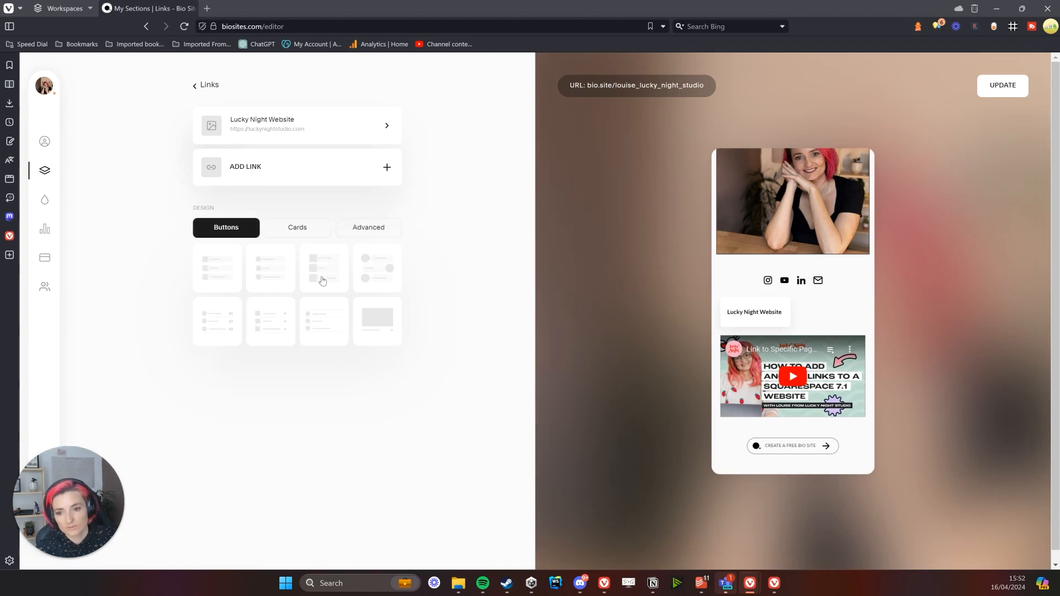
click(287, 330)
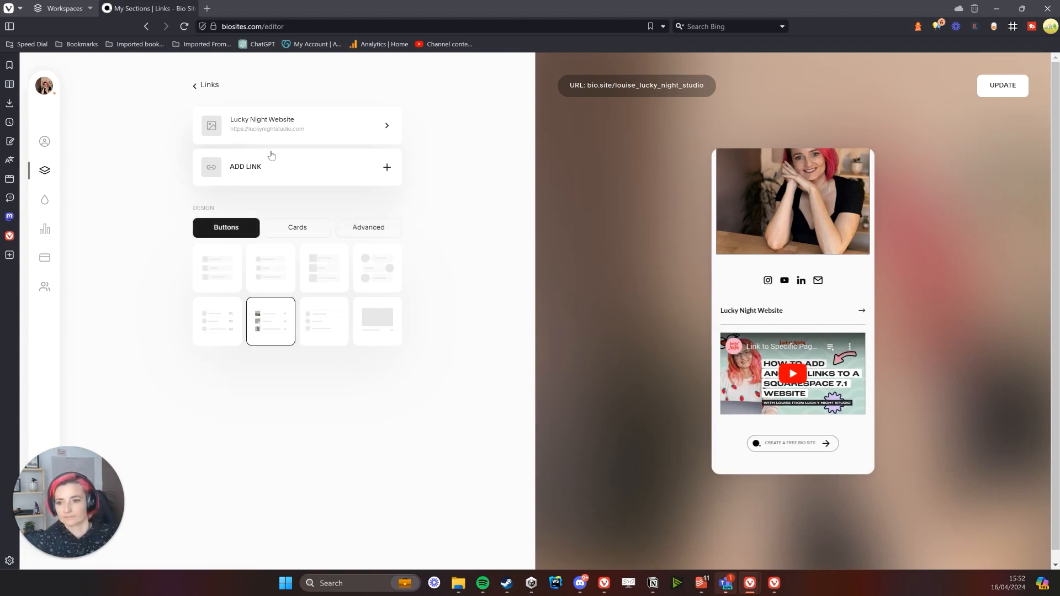
click(195, 85)
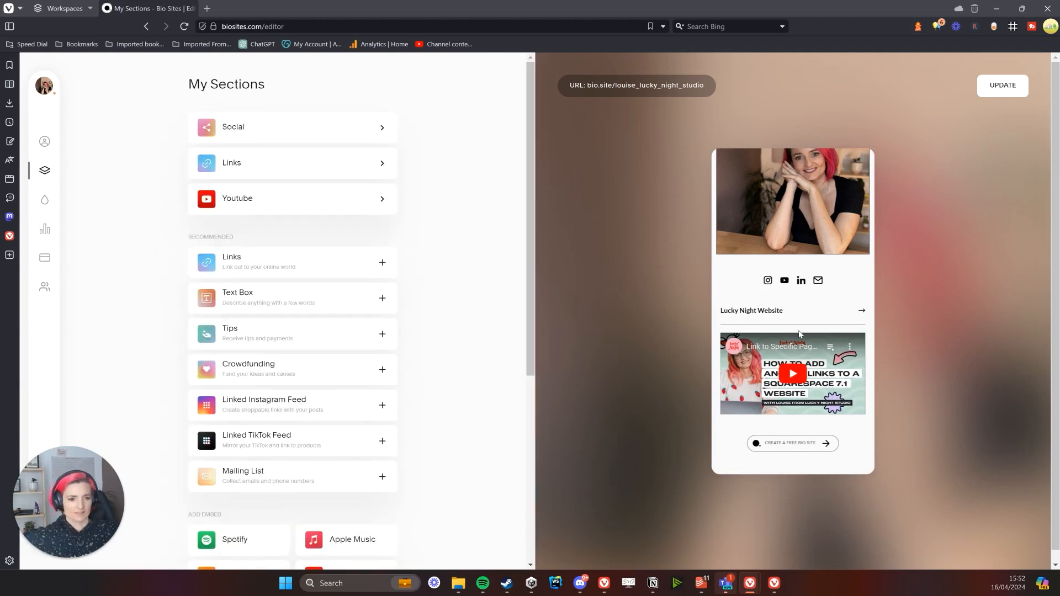
In the Style panel's Fonts list, choose Playfair Black for the page
click(48, 198)
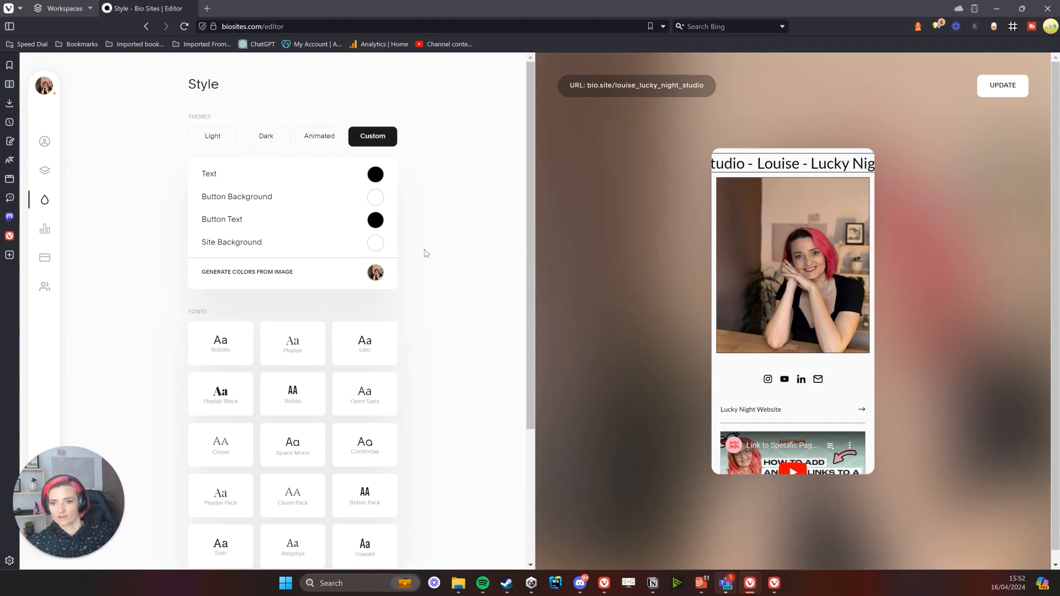
scroll(315, 271, down, 3)
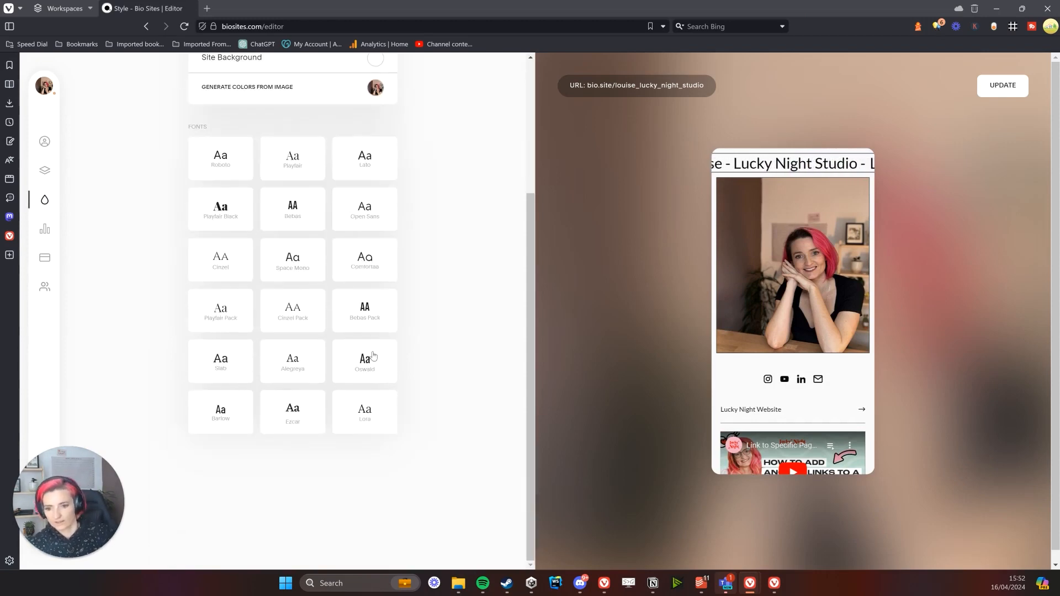
scroll(367, 353, up, 2)
scroll(369, 348, up, 1)
scroll(326, 323, down, 2)
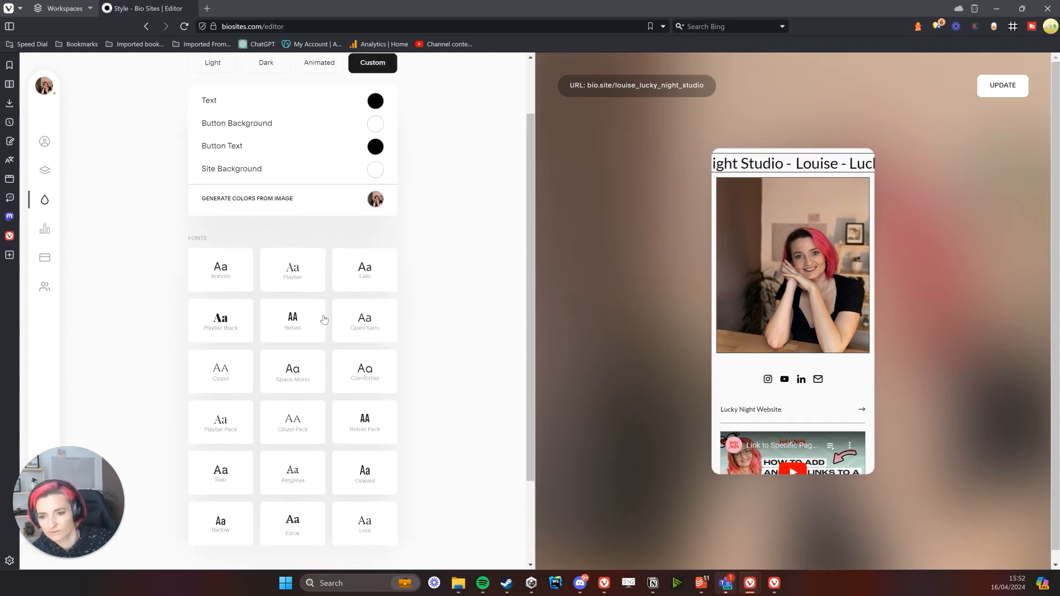
scroll(324, 320, down, 2)
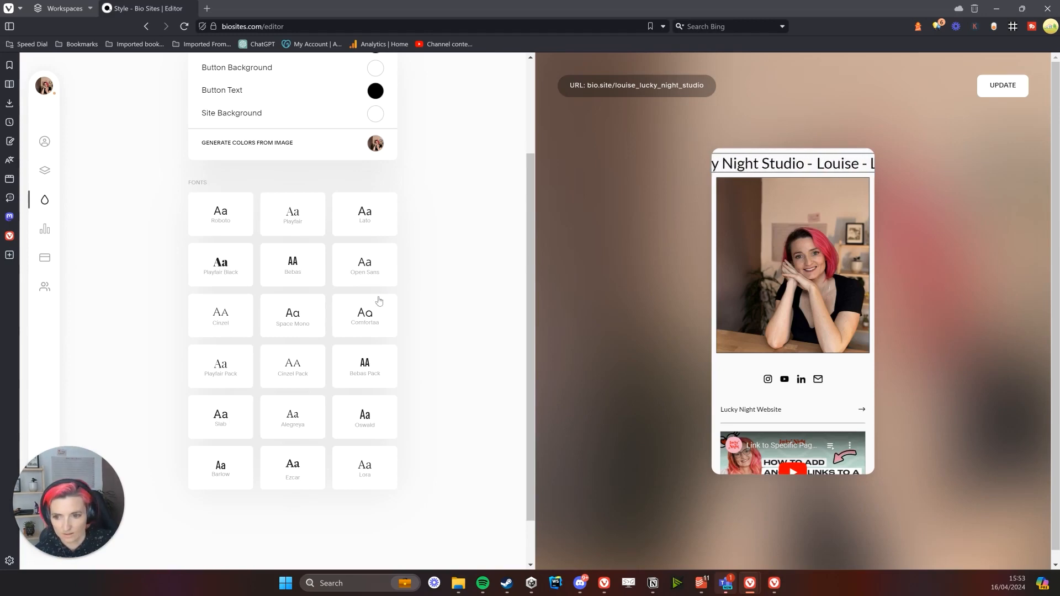
click(229, 280)
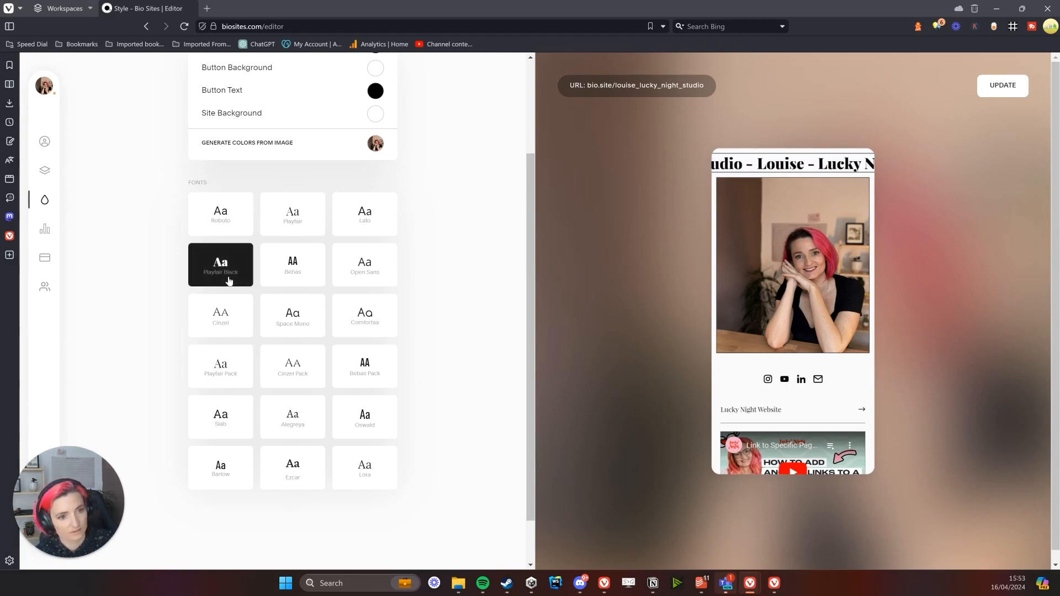
scroll(343, 284, up, 3)
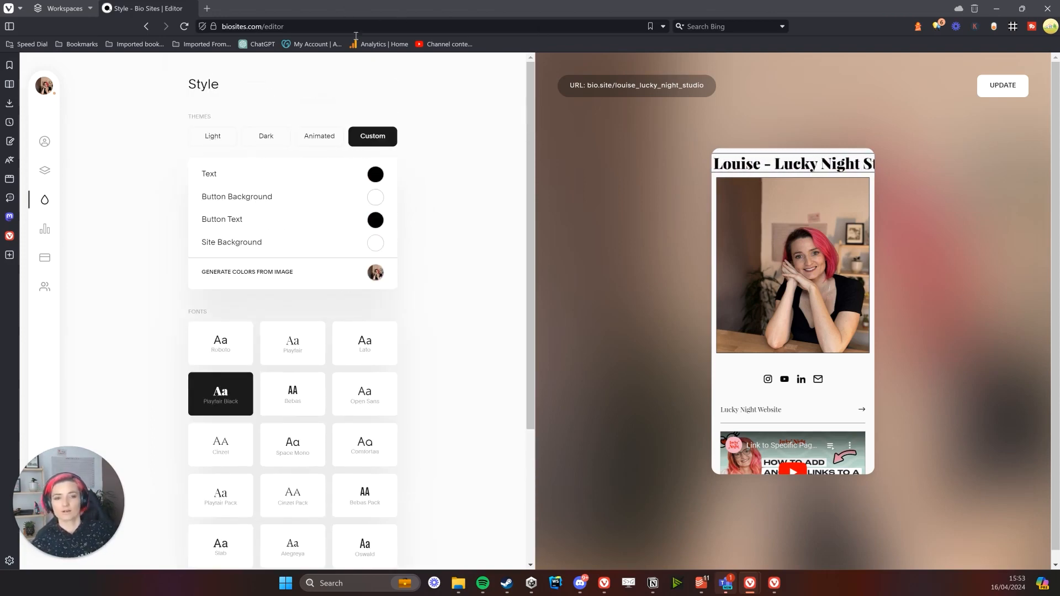
click(207, 9)
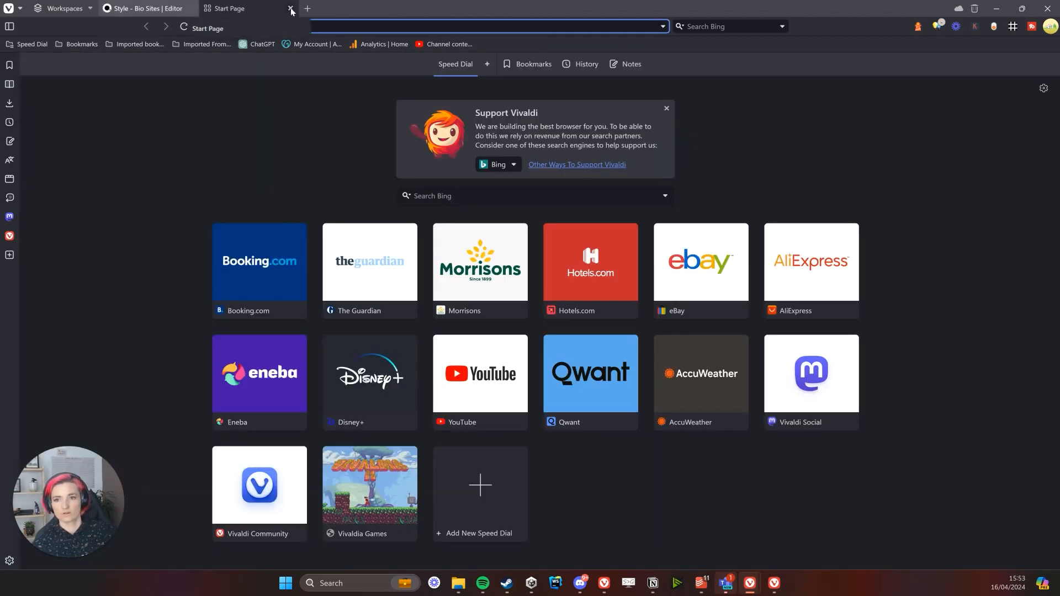
click(291, 9)
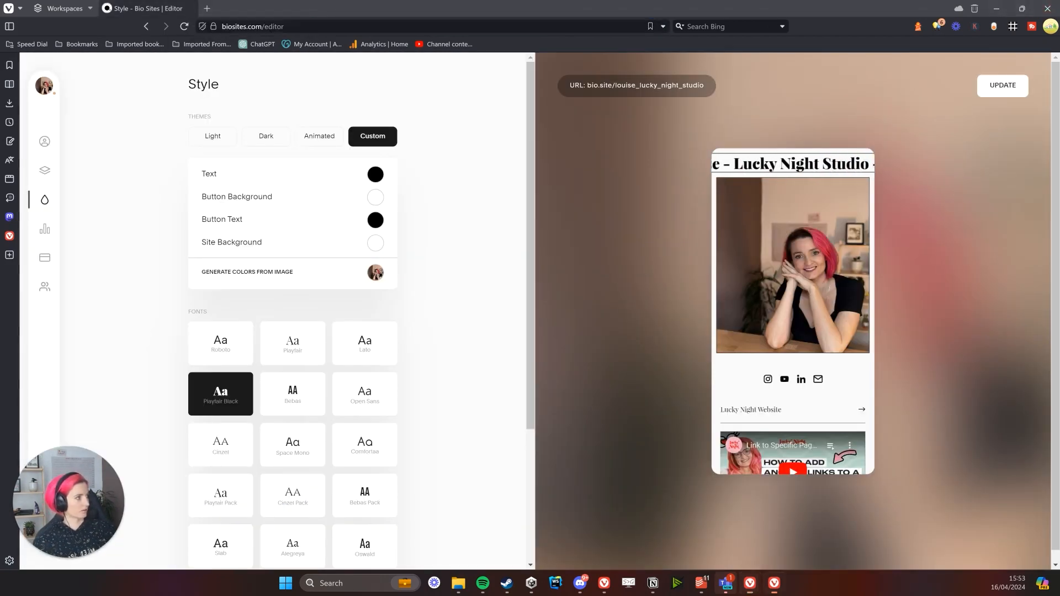
click(207, 9)
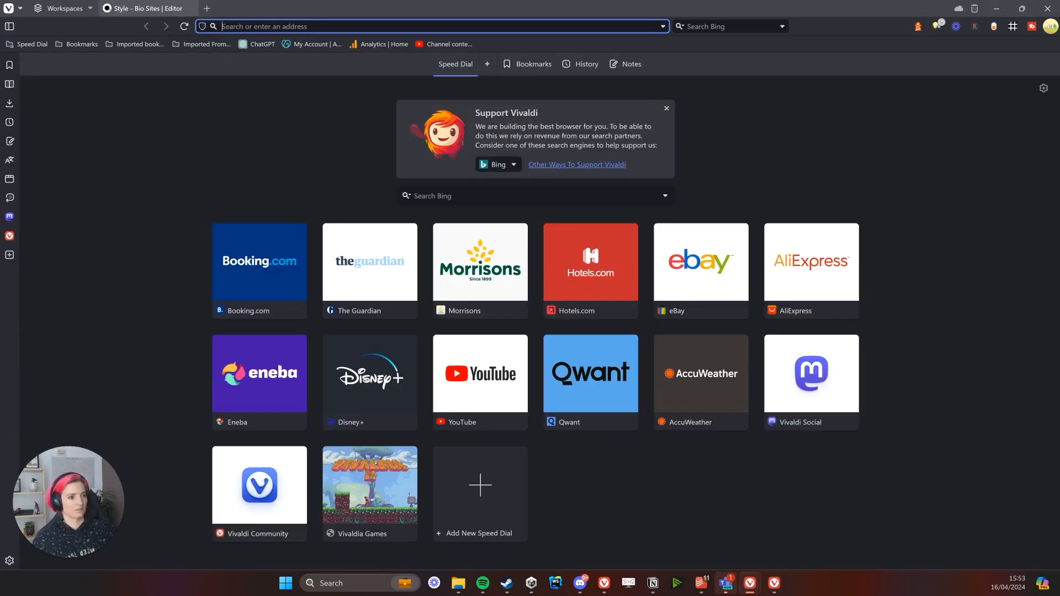
key(ctrl+w)
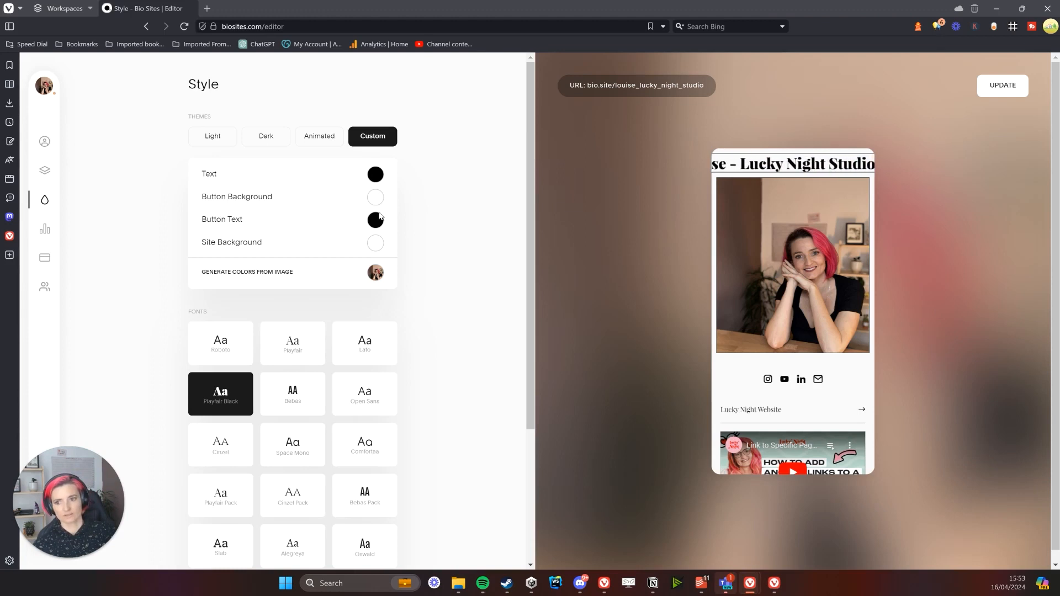
Browse Site Background options and apply the first pink-orange animated gradient
click(378, 245)
click(378, 245)
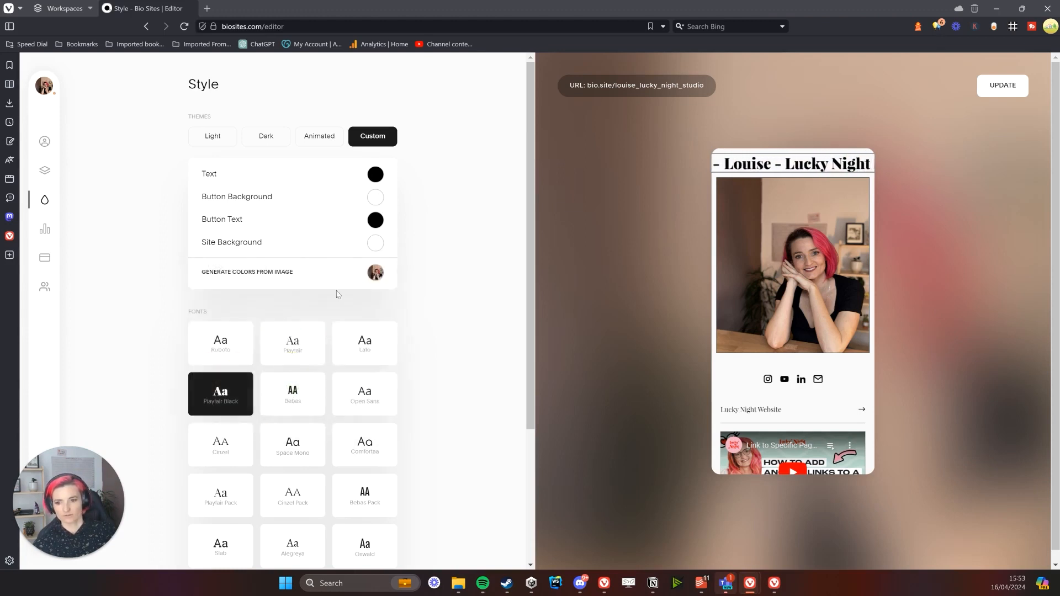
click(375, 246)
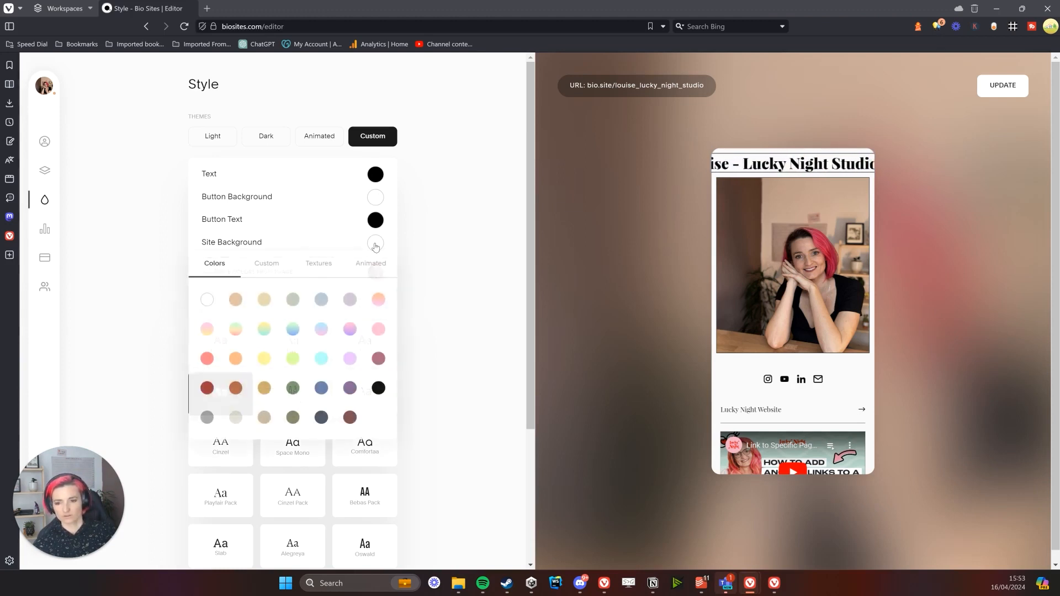
click(269, 271)
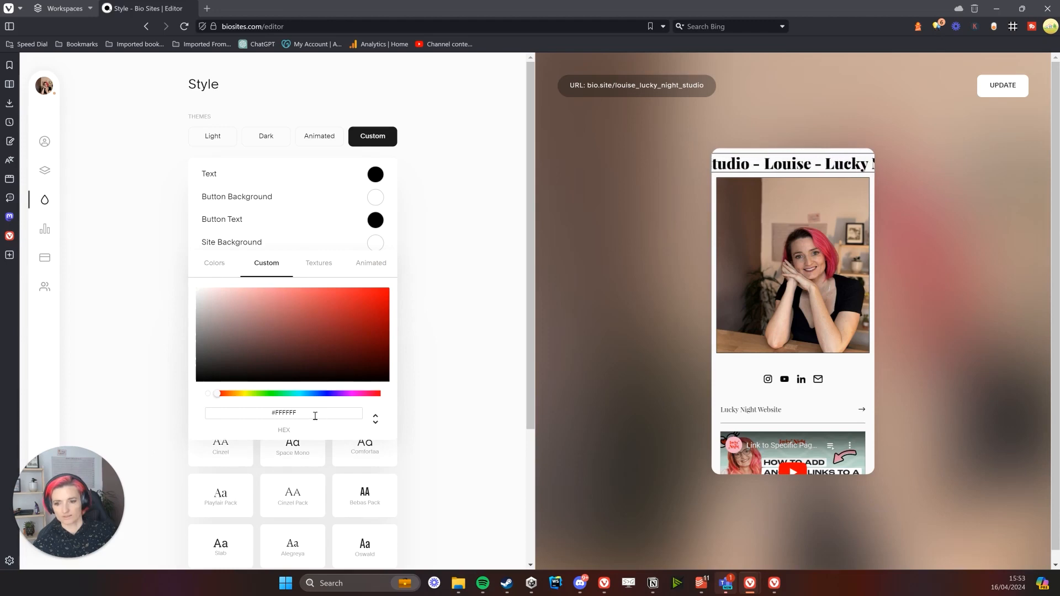
double_click(287, 413)
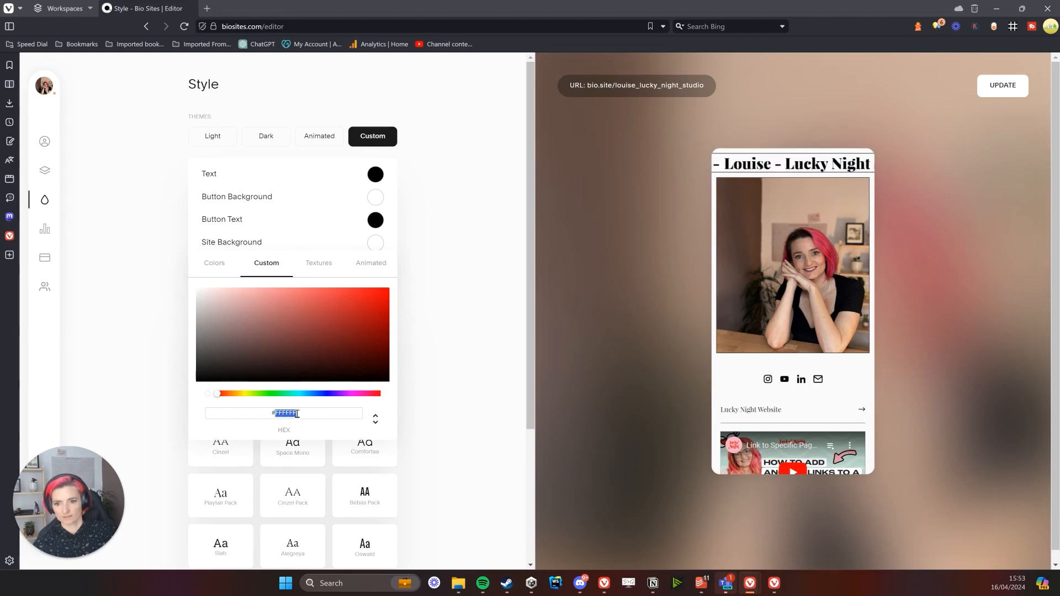
click(328, 263)
click(371, 263)
click(251, 267)
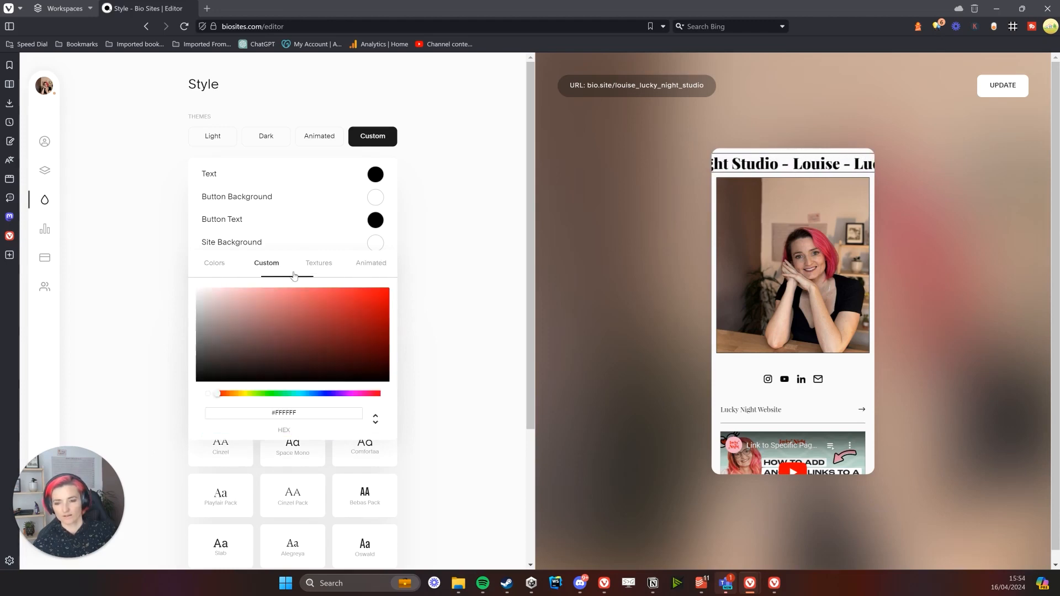
click(377, 243)
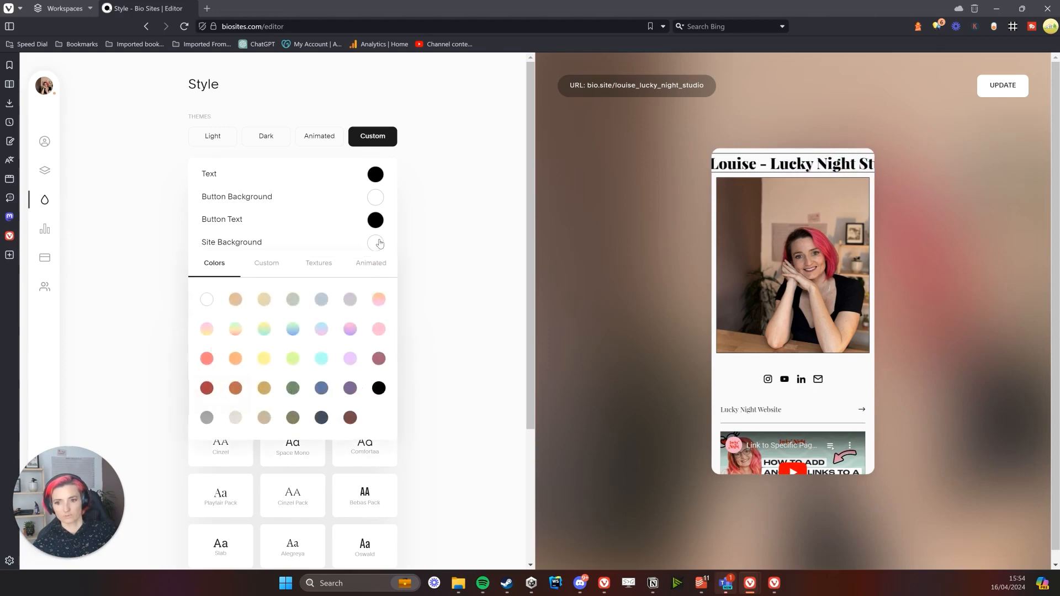
click(266, 264)
click(373, 264)
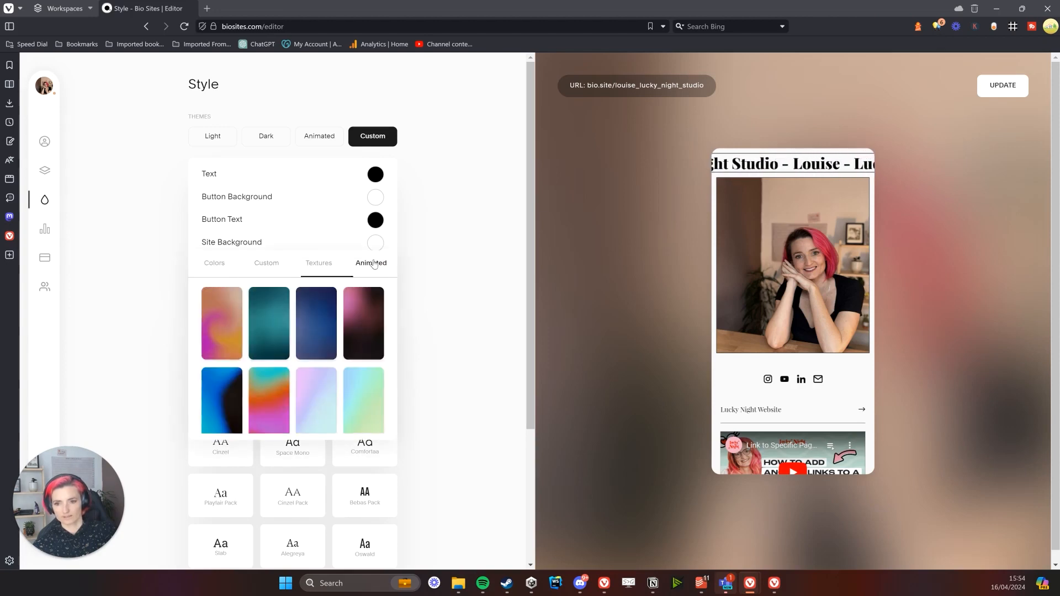
click(212, 324)
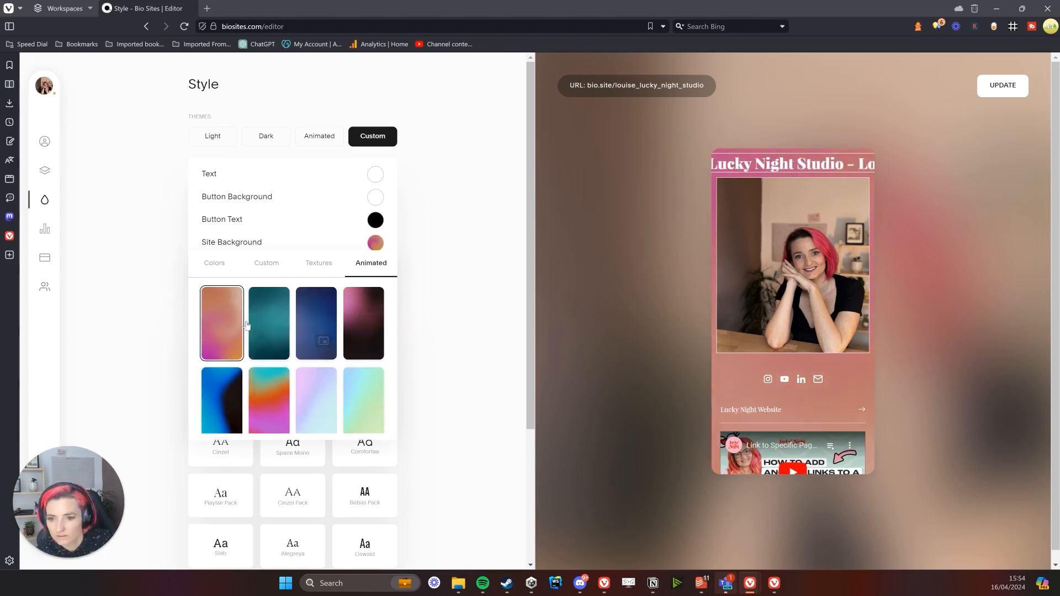
Replace the site background with the custom pink hex f1b2c5
click(265, 264)
double_click(293, 413)
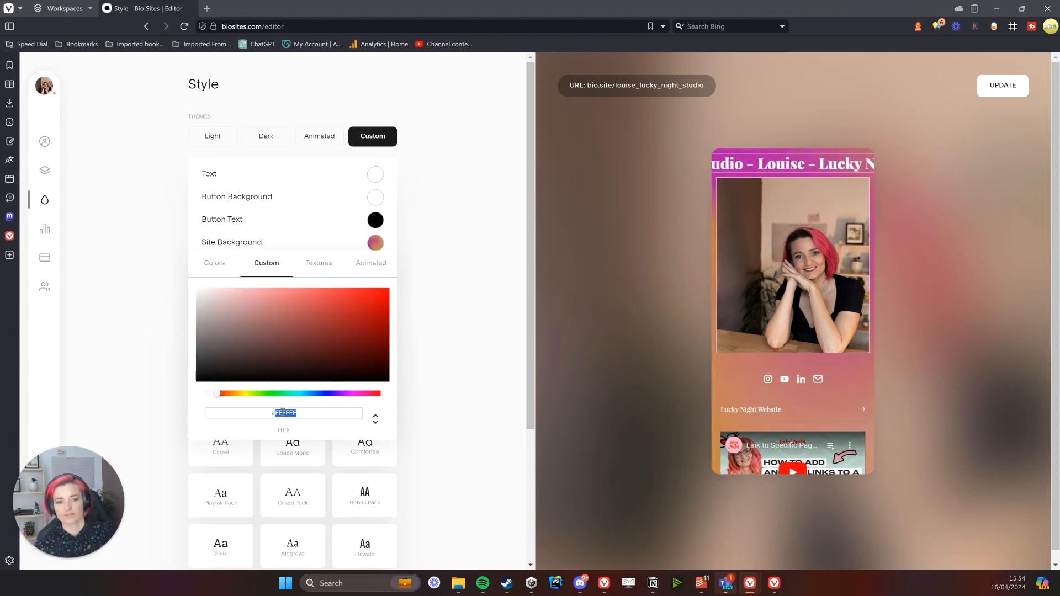
text(f1b2c5)
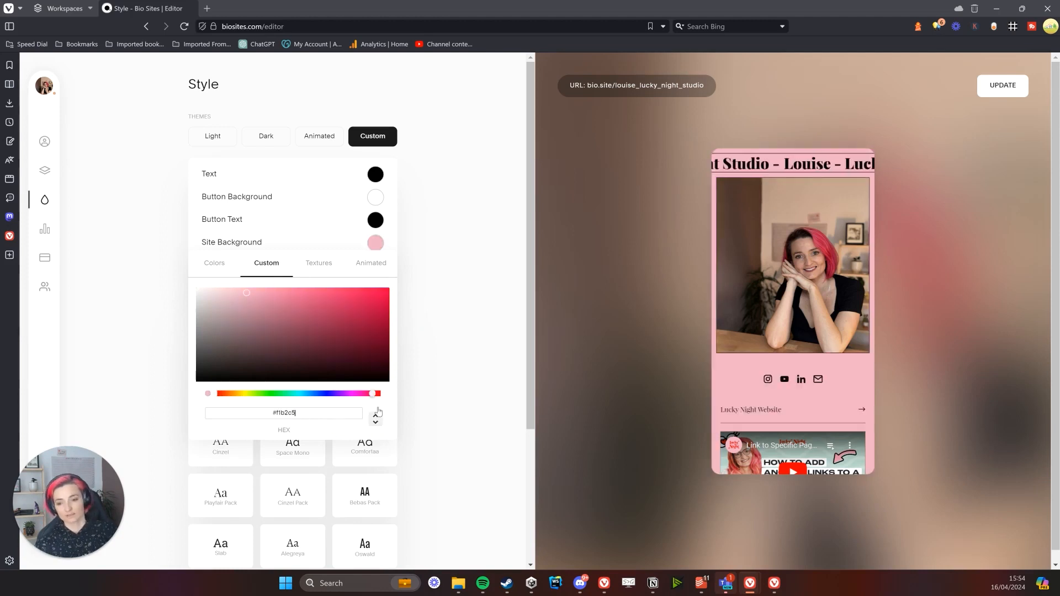
click(445, 360)
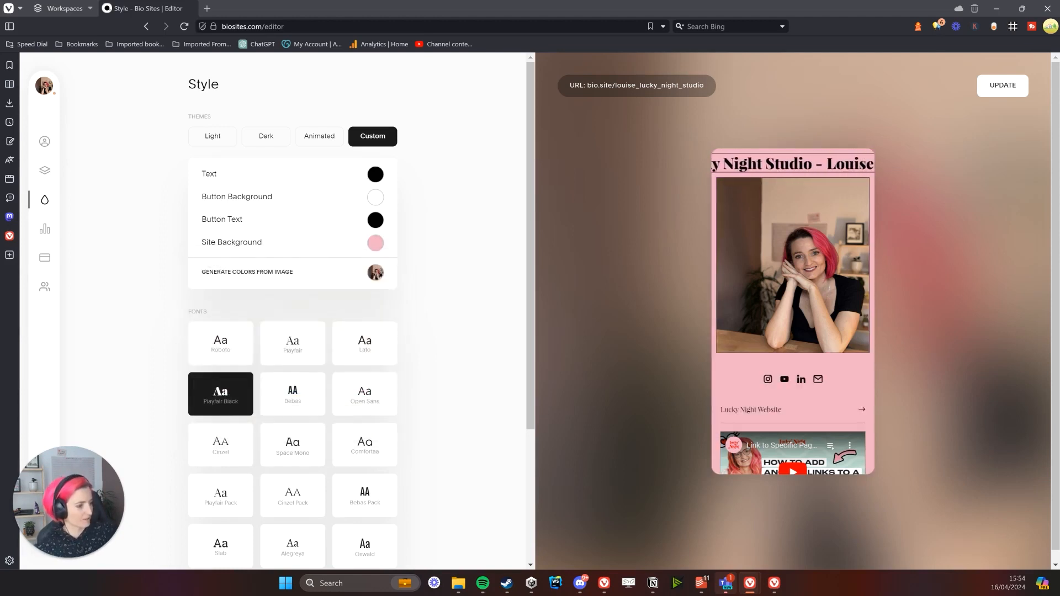
Set the page text colour to dark grey with a custom hex value
click(381, 177)
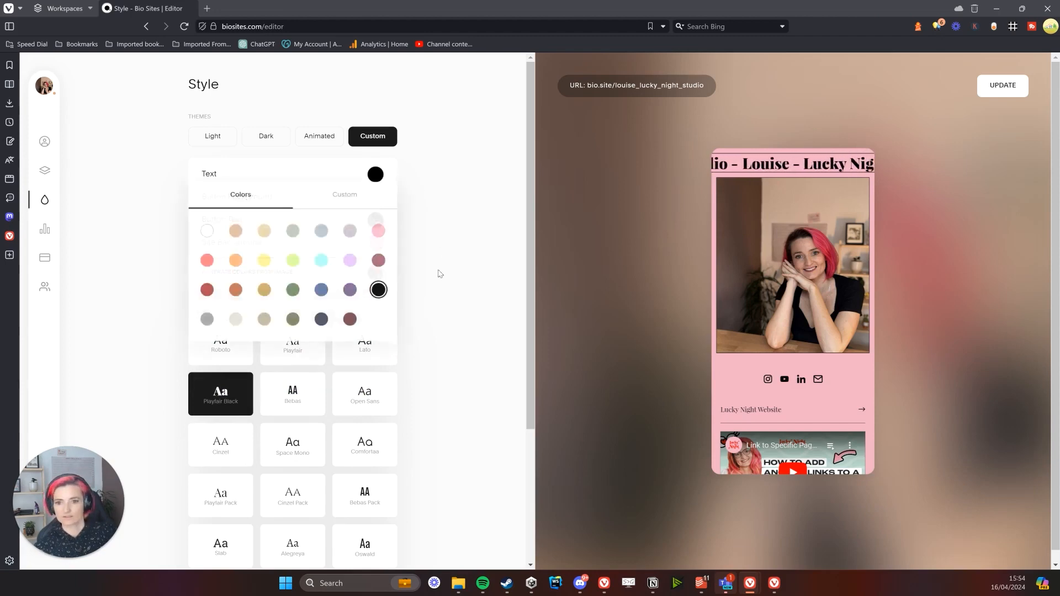
click(440, 272)
click(380, 175)
click(329, 199)
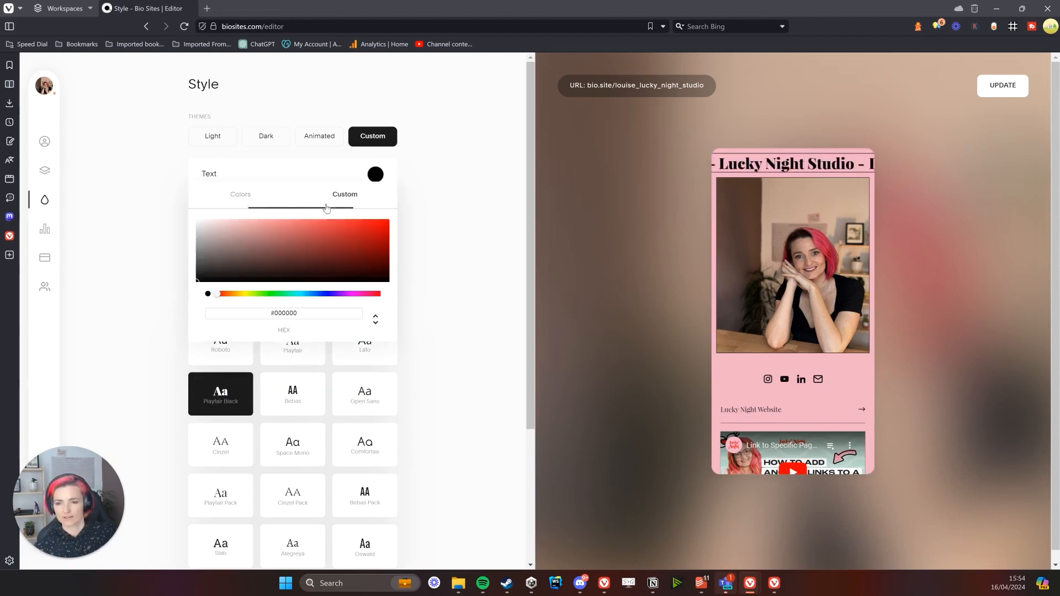
double_click(332, 312)
key(ctrl+v)
click(474, 297)
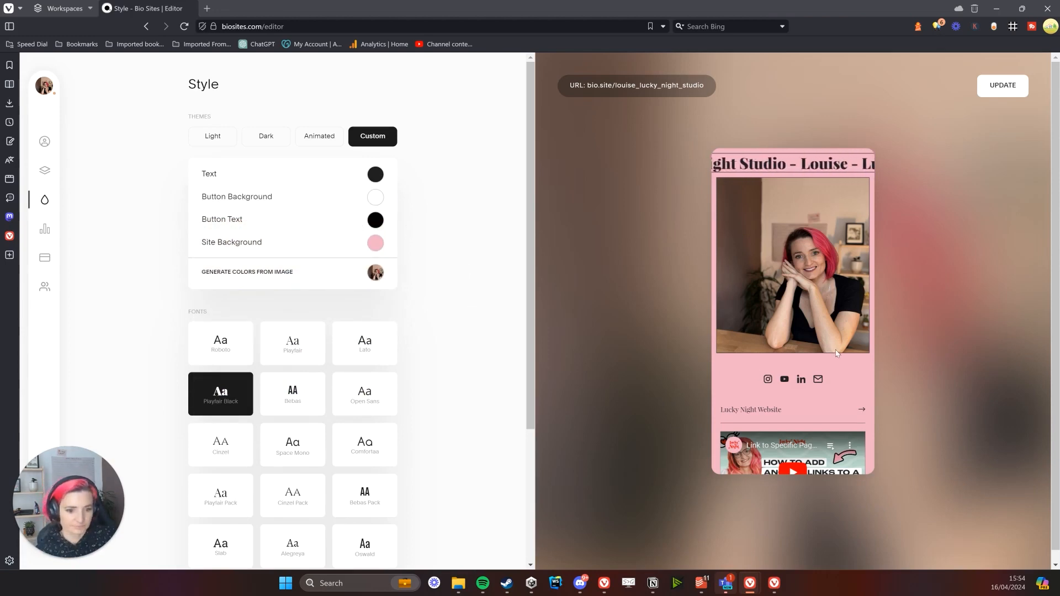
Apply the Maldives animated theme, then return to the Custom colour settings
scroll(833, 353, down, 1)
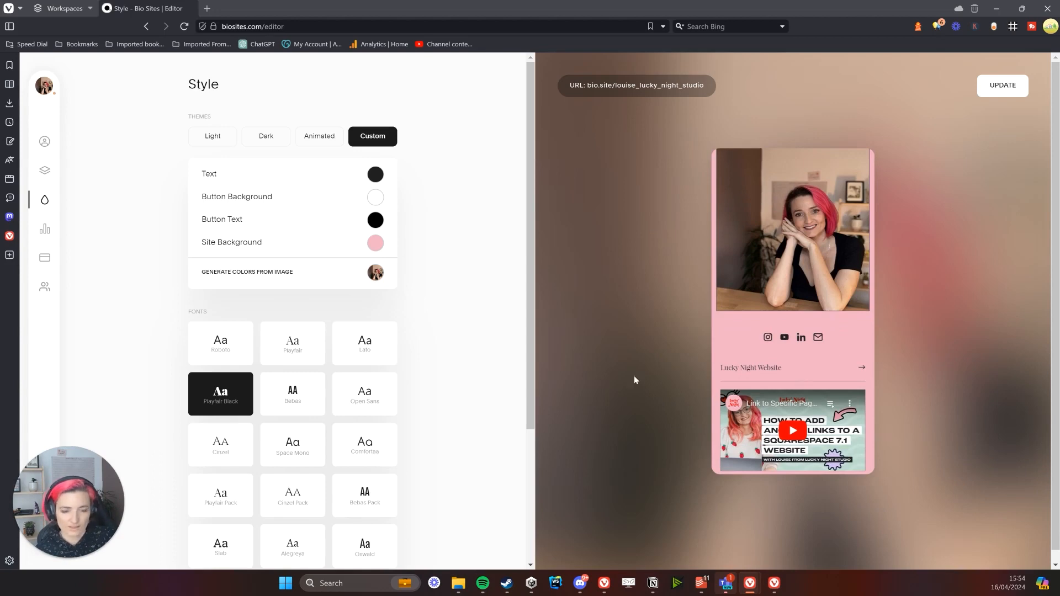
scroll(313, 353, down, 3)
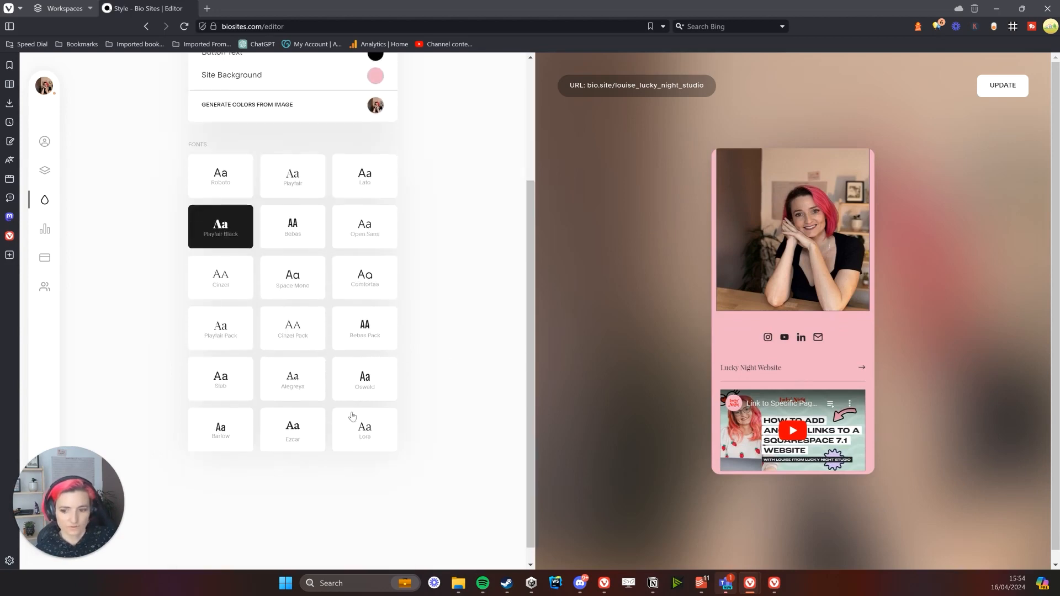
scroll(495, 360, up, 3)
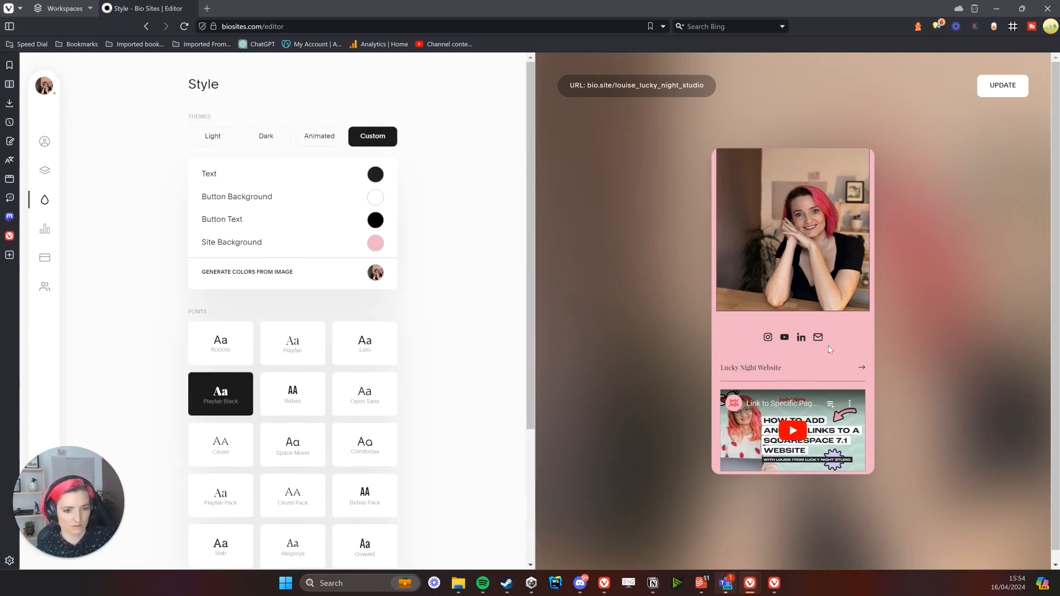
scroll(830, 350, down, 1)
scroll(798, 357, up, 2)
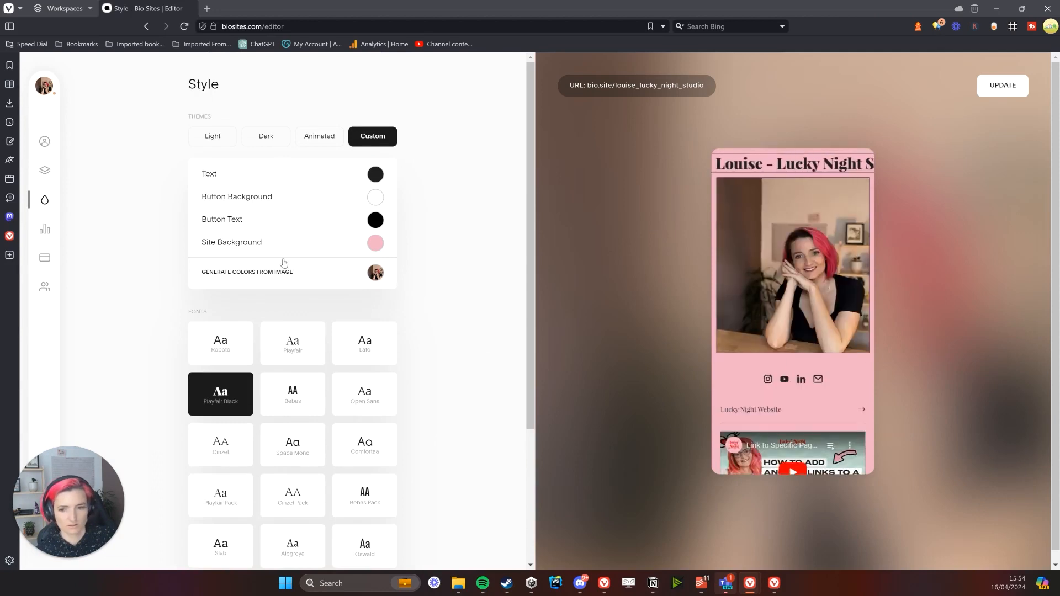
click(313, 139)
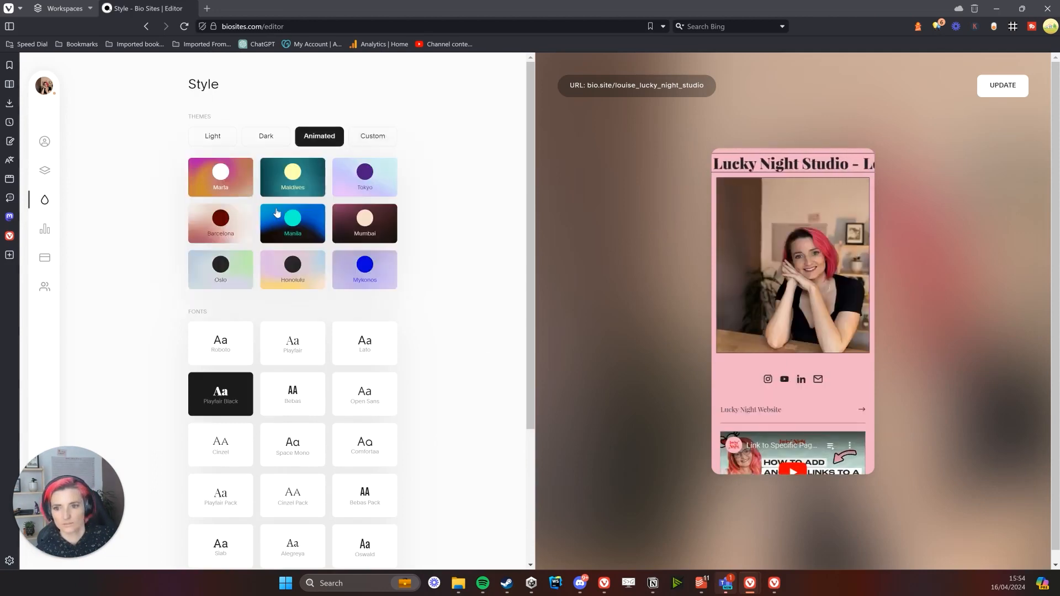
click(303, 189)
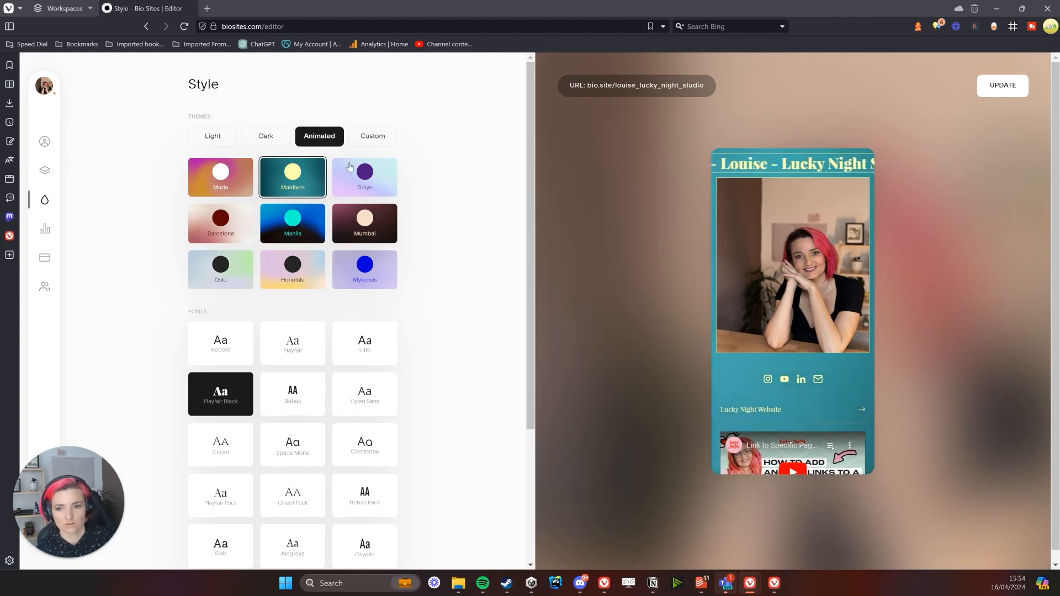
click(374, 138)
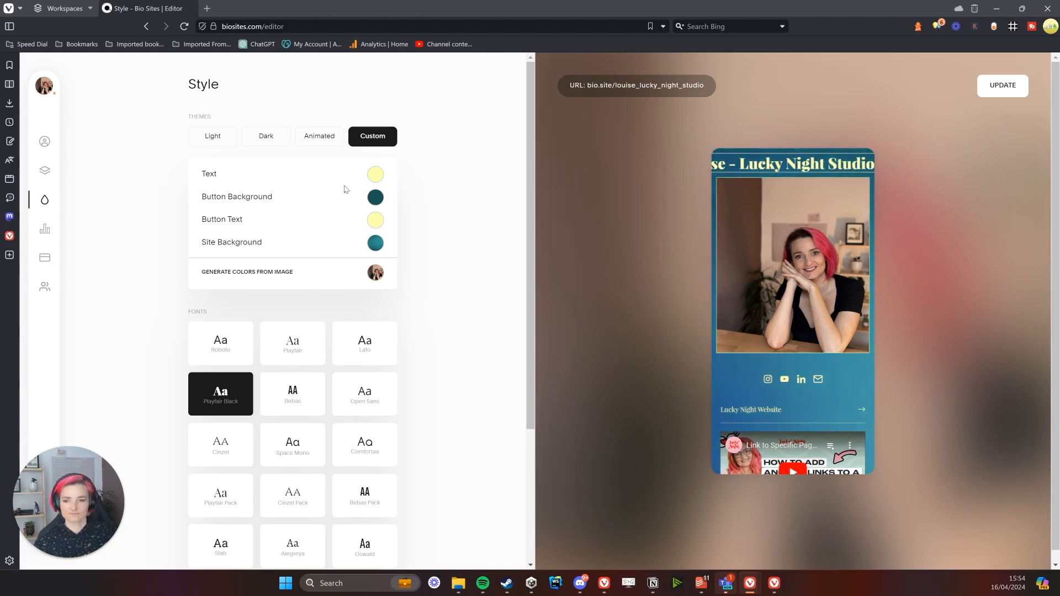
Inspect the Button Background colour, toggling its value format between HSLA and RGBA
click(375, 197)
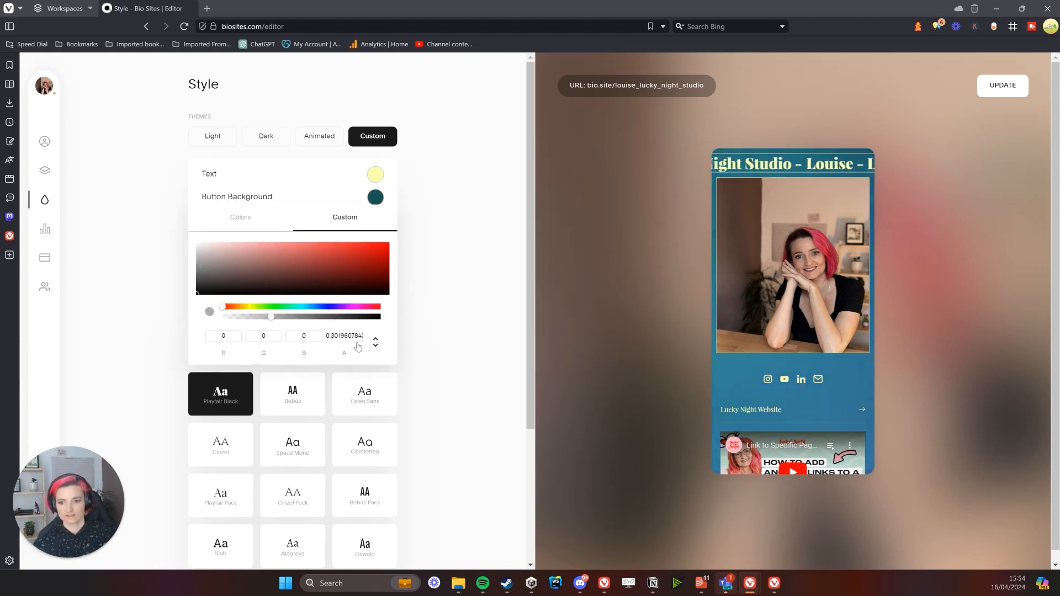
click(376, 345)
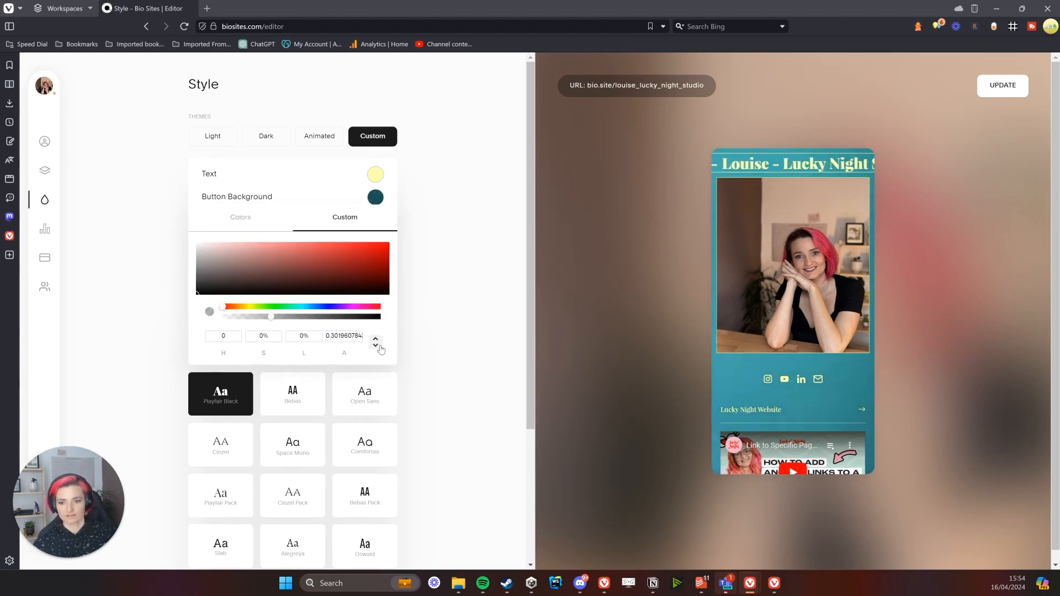
click(377, 343)
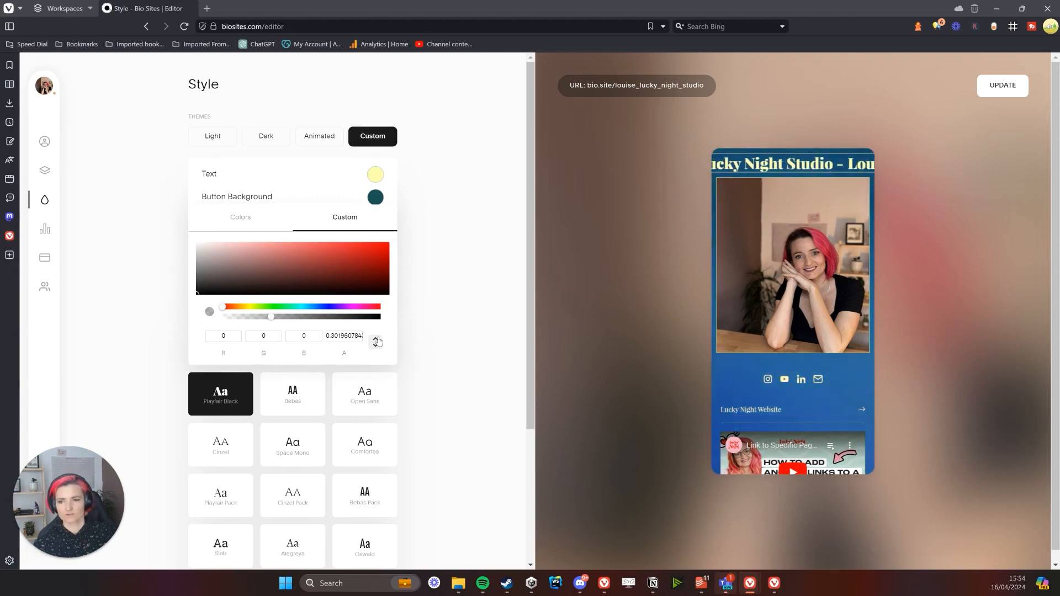
click(377, 342)
click(421, 331)
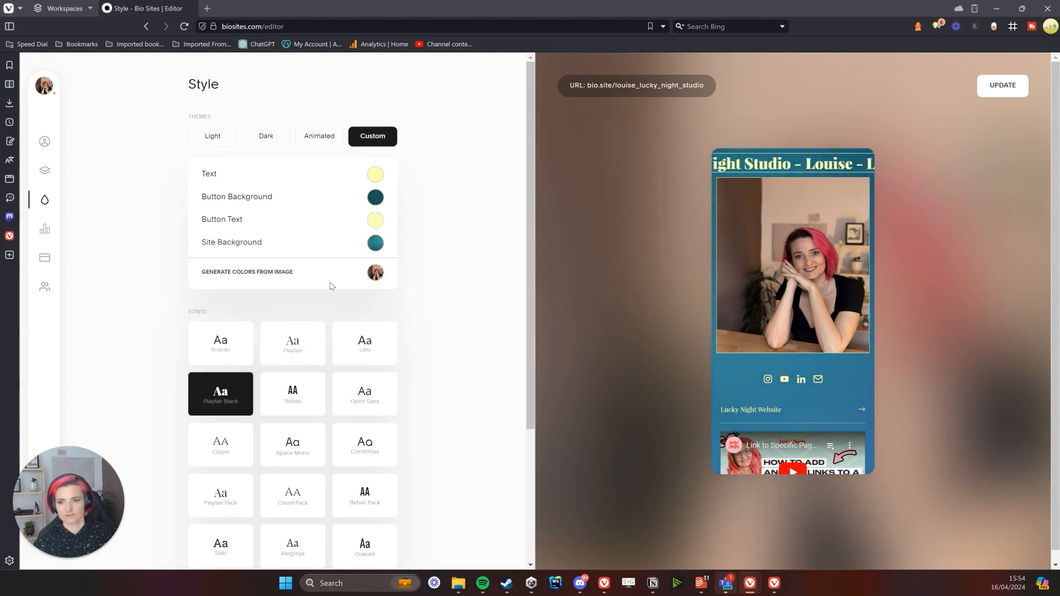
Set the Site Background back to the pink hex colour
click(376, 243)
click(266, 263)
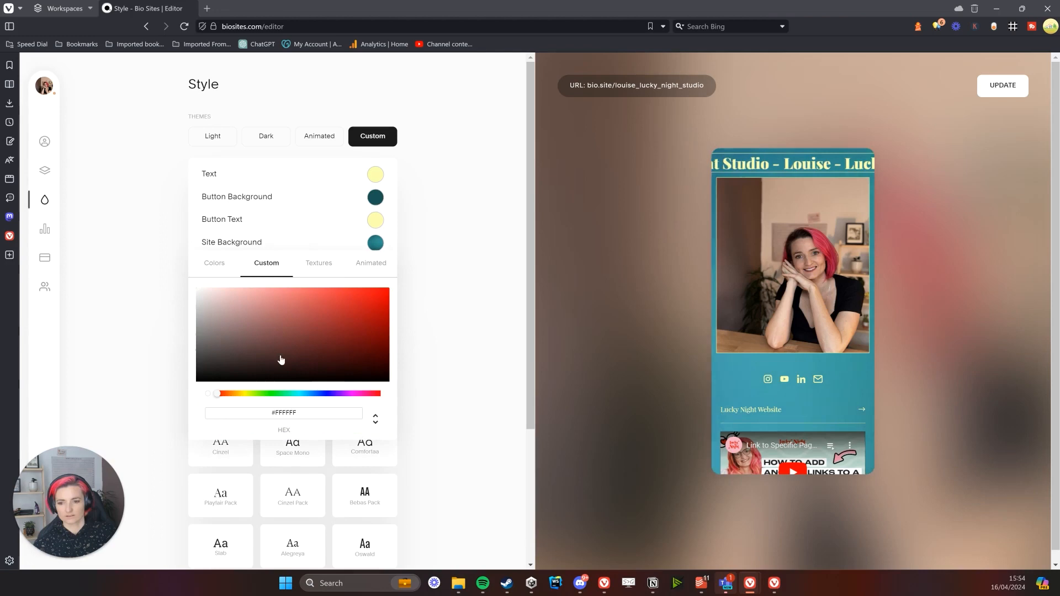
double_click(289, 412)
key(ctrl+v)
click(440, 366)
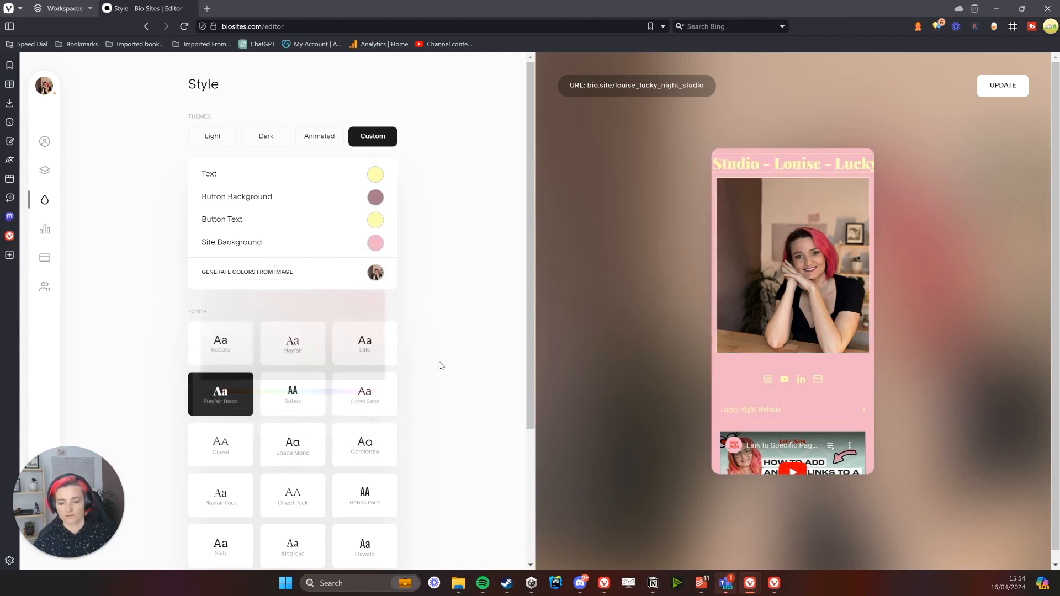
Review the Button Background preset swatches and its transparency value
click(375, 198)
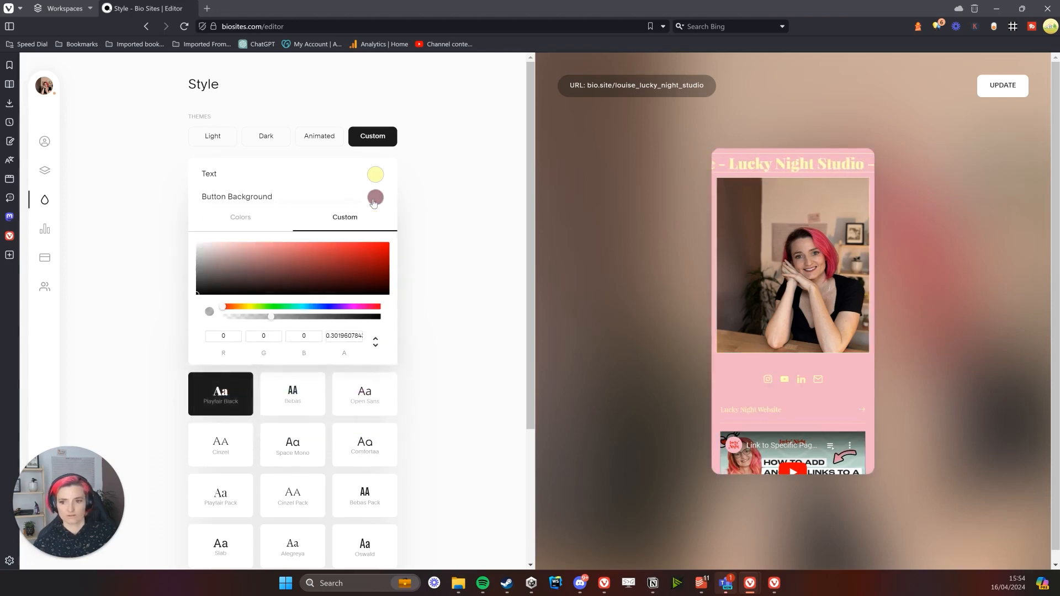
click(237, 220)
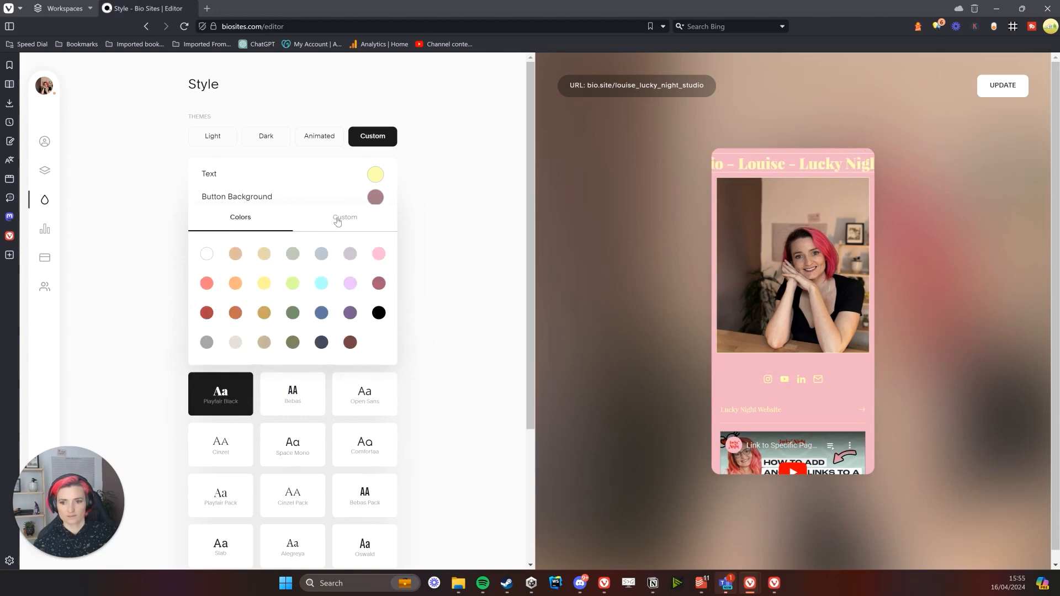
click(338, 219)
double_click(348, 339)
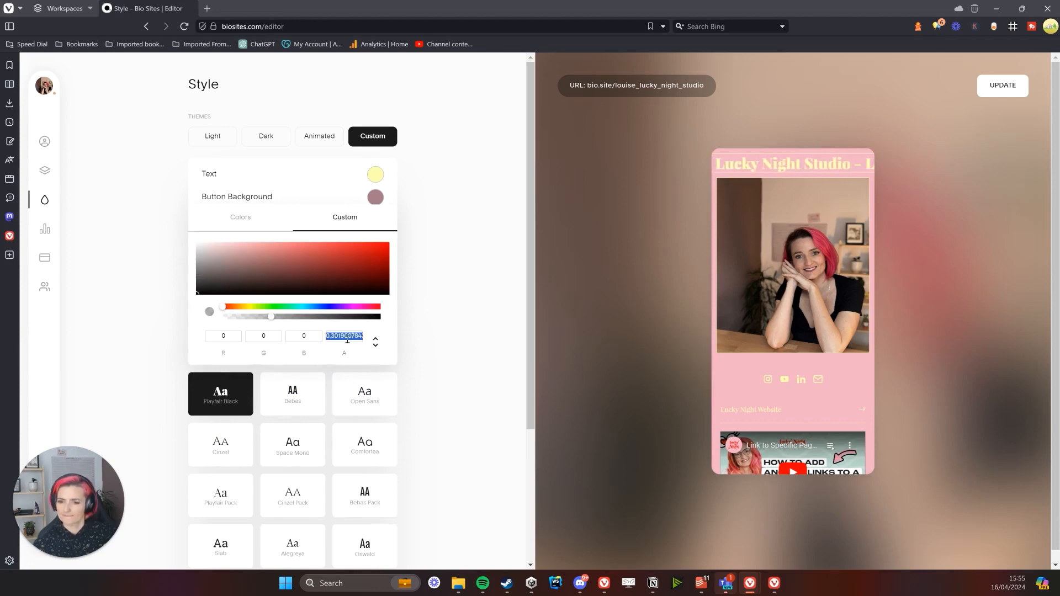
click(434, 239)
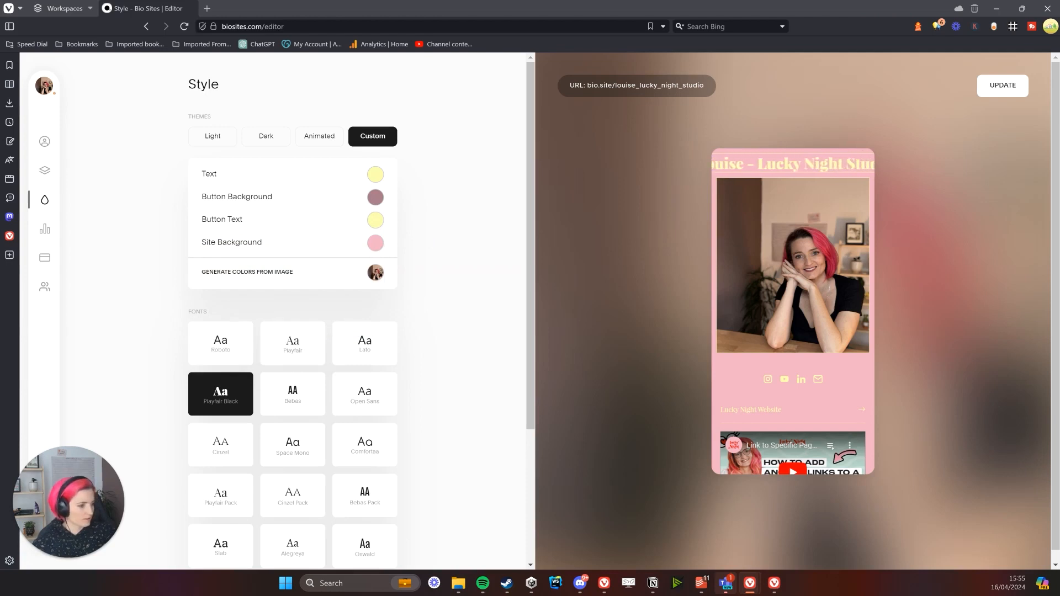
Change the Text colour from pale yellow to a near-black hex value
click(376, 176)
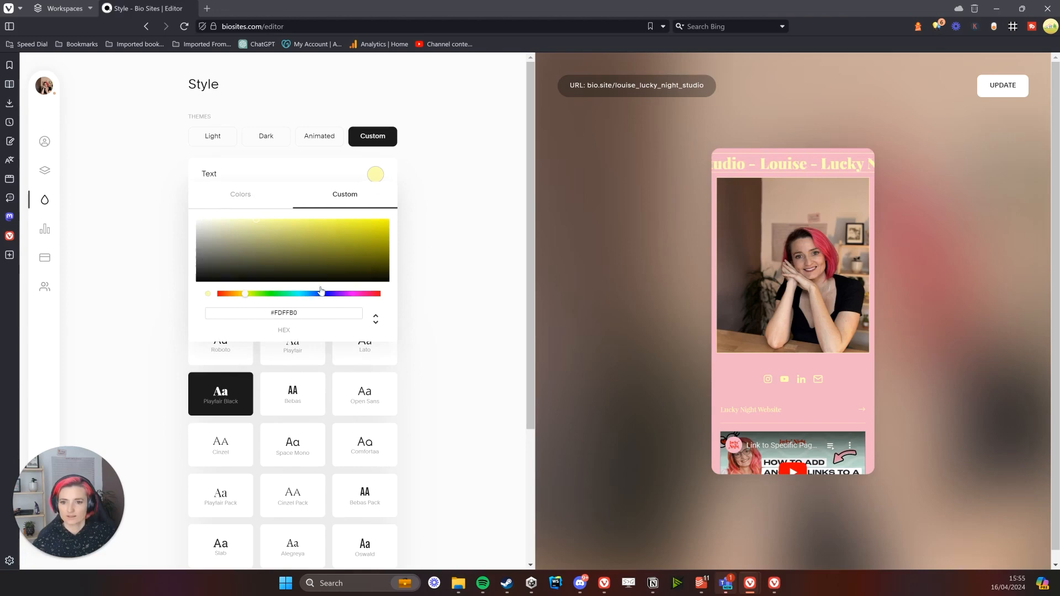
double_click(302, 312)
key(ctrl+v)
click(472, 283)
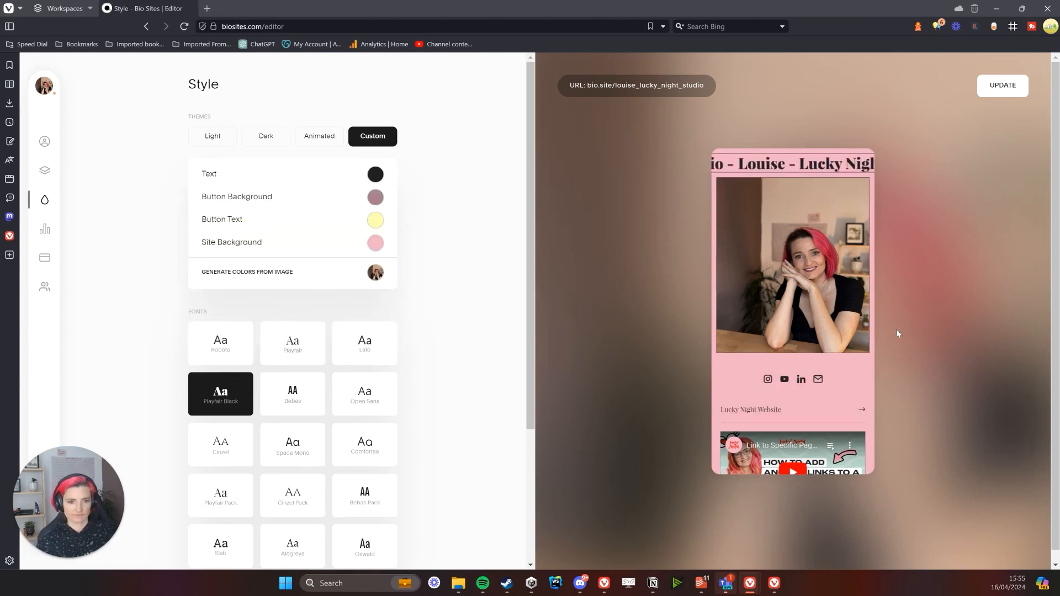
Set the Button Text colour to black
scroll(326, 232, down, 2)
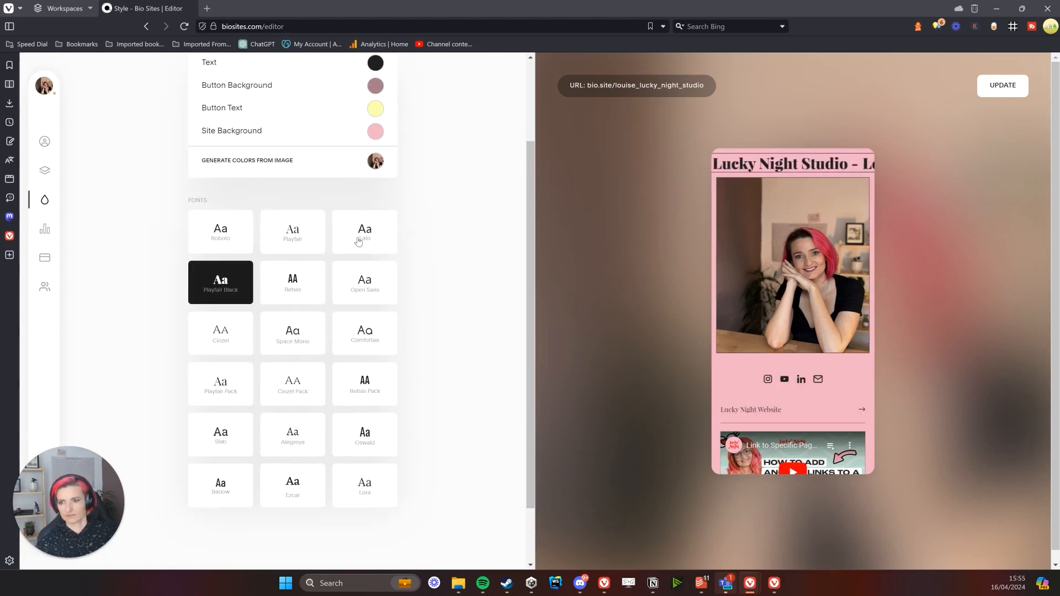
scroll(356, 240, up, 2)
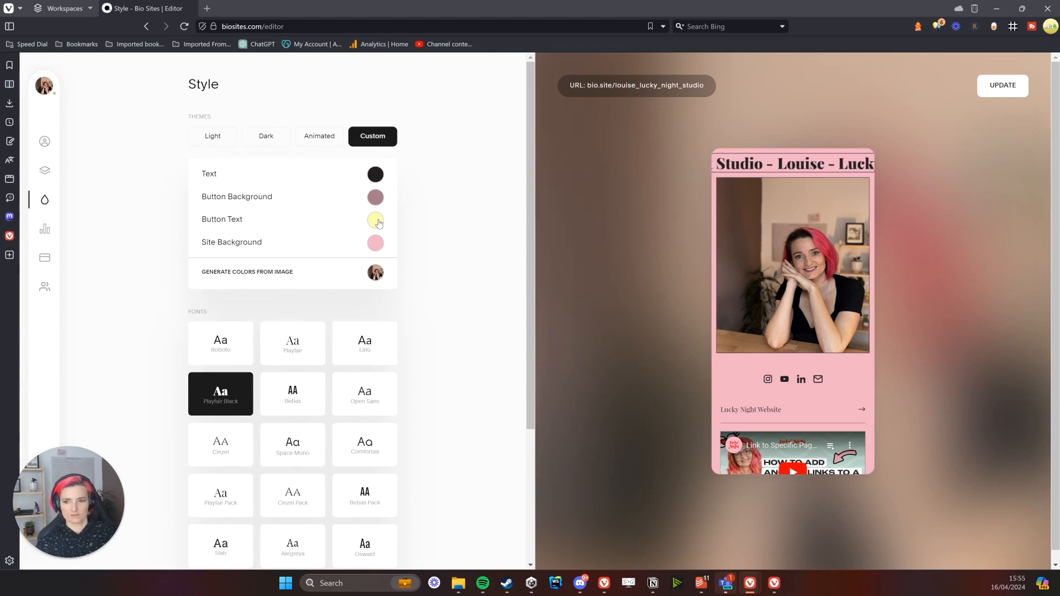
scroll(861, 323, down, 3)
scroll(861, 323, up, 3)
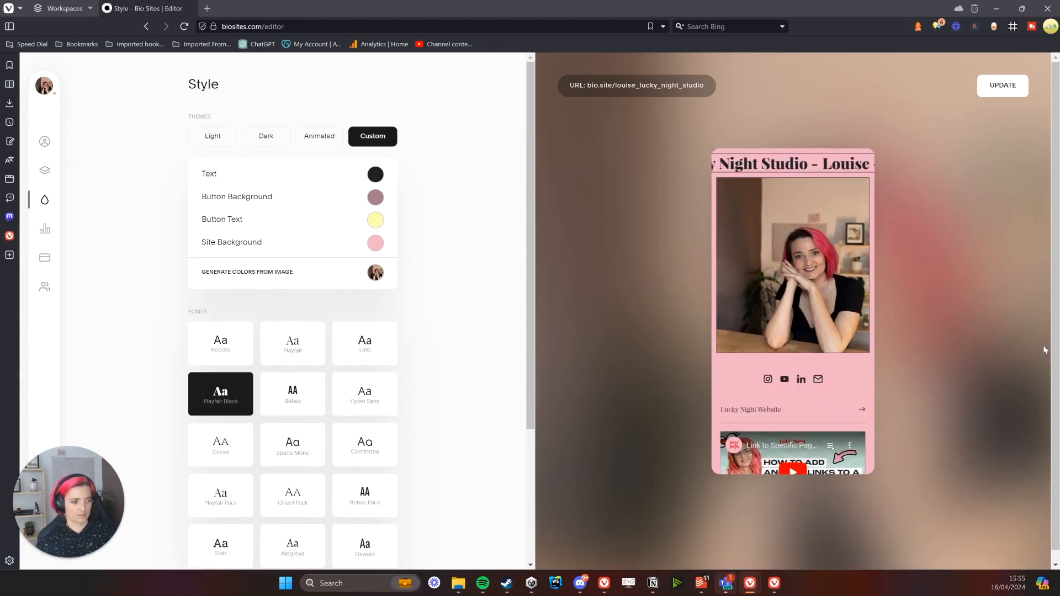
click(375, 220)
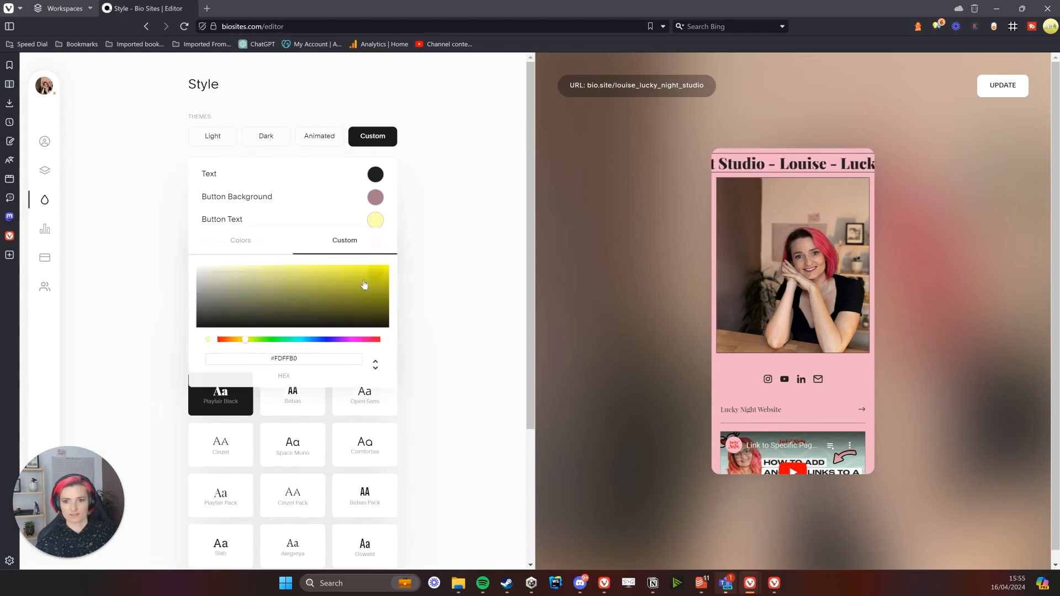
double_click(282, 361)
click(458, 303)
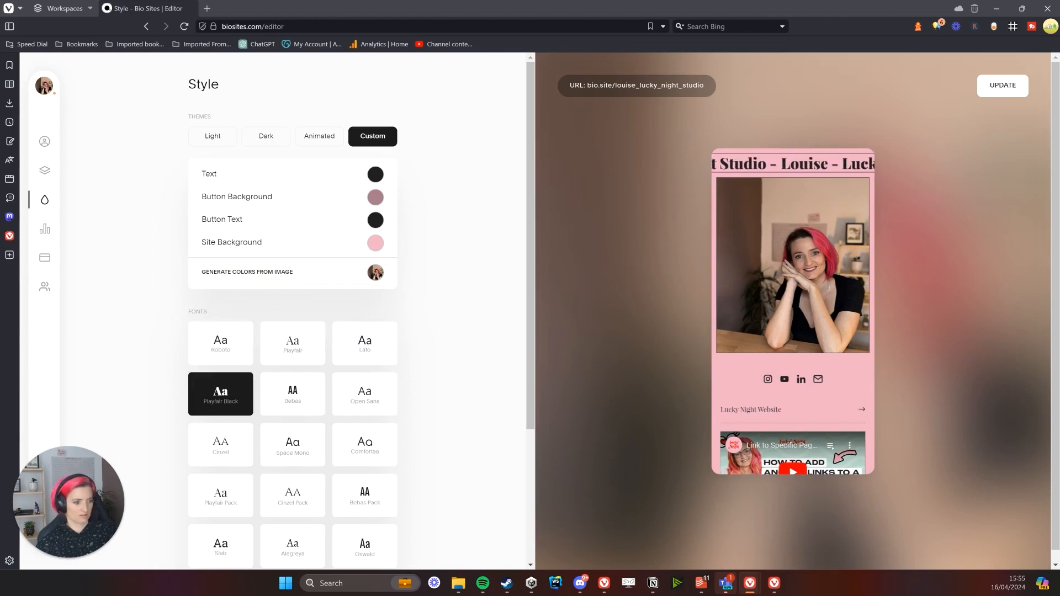
Give the buttons a pale green background colour instead of mauve
click(376, 197)
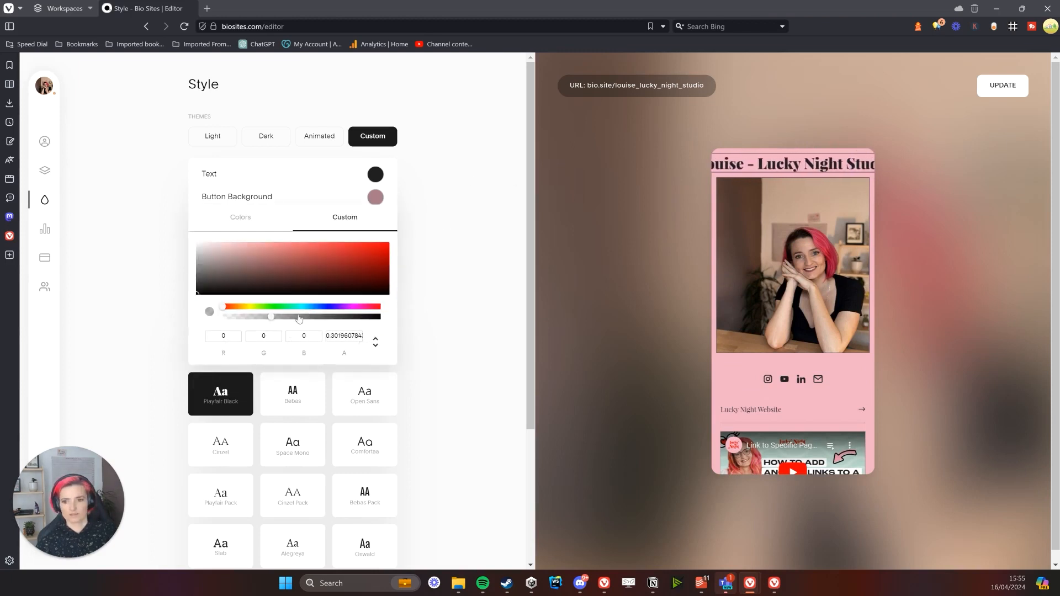
double_click(334, 336)
click(444, 334)
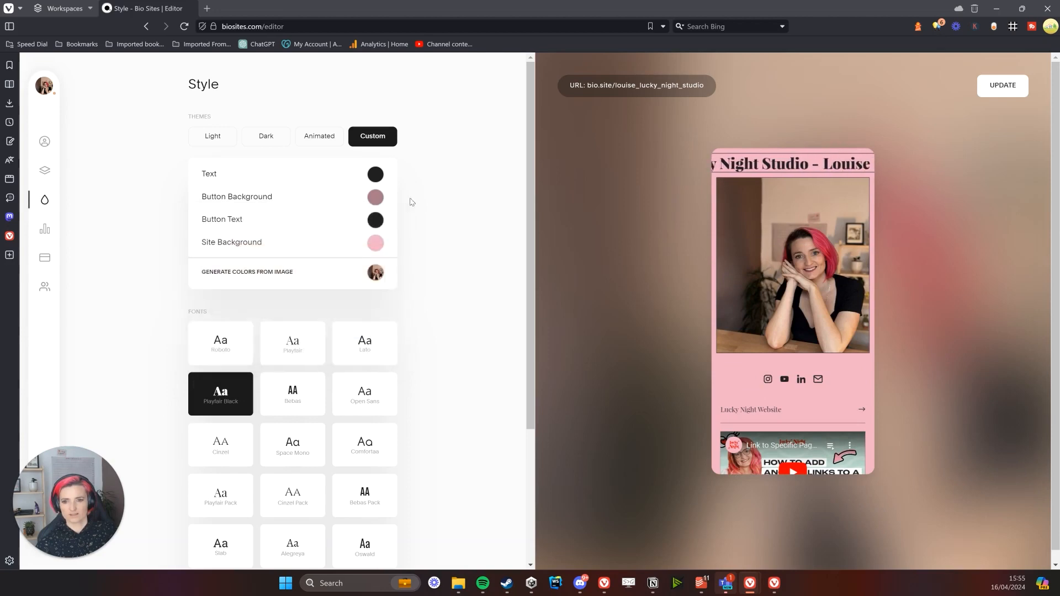
click(377, 199)
click(263, 224)
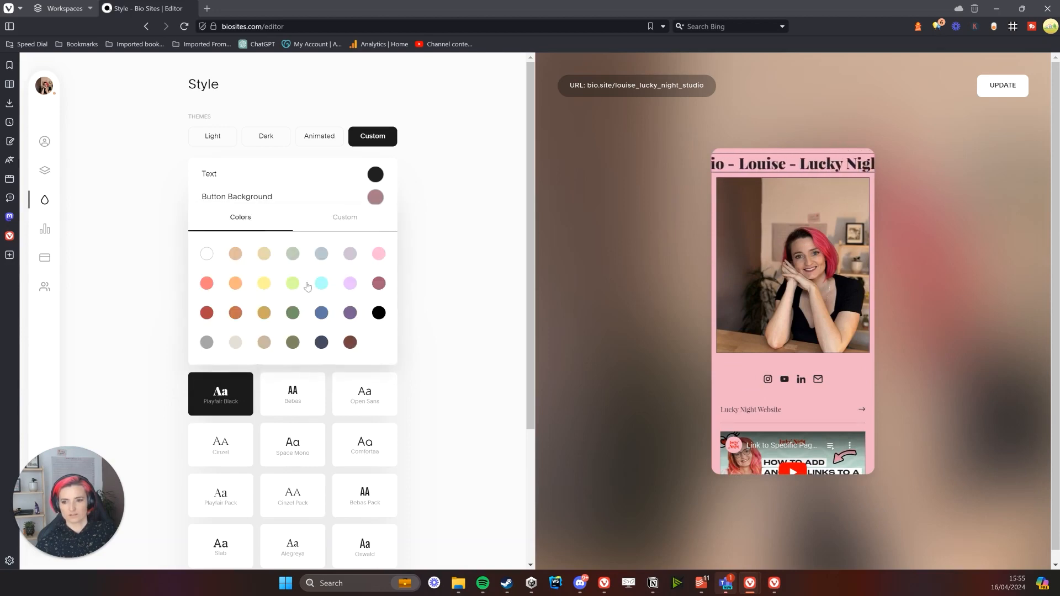
click(321, 254)
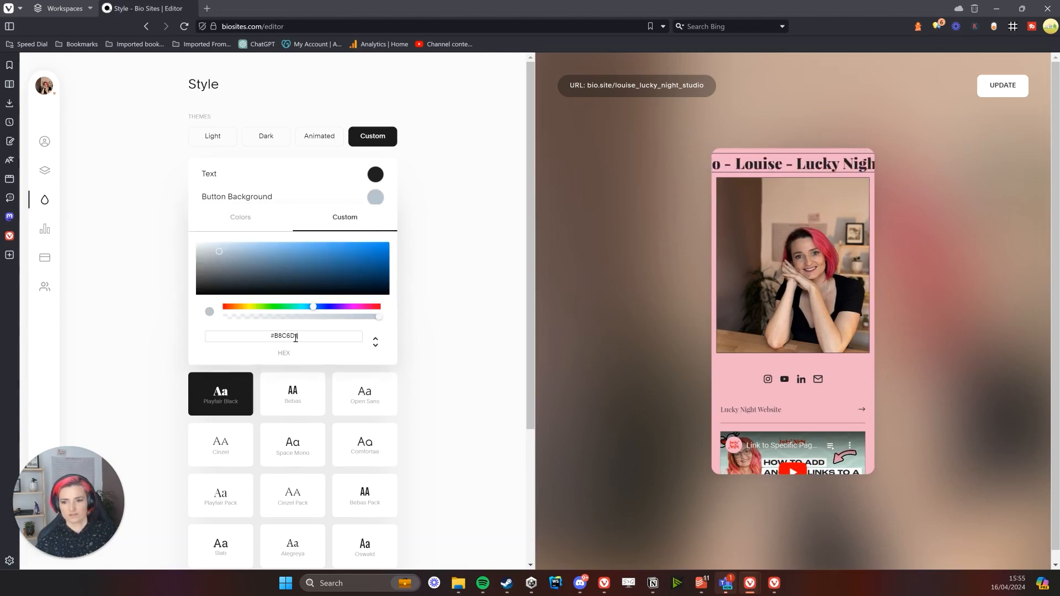
double_click(286, 336)
key(ctrl+v)
click(435, 311)
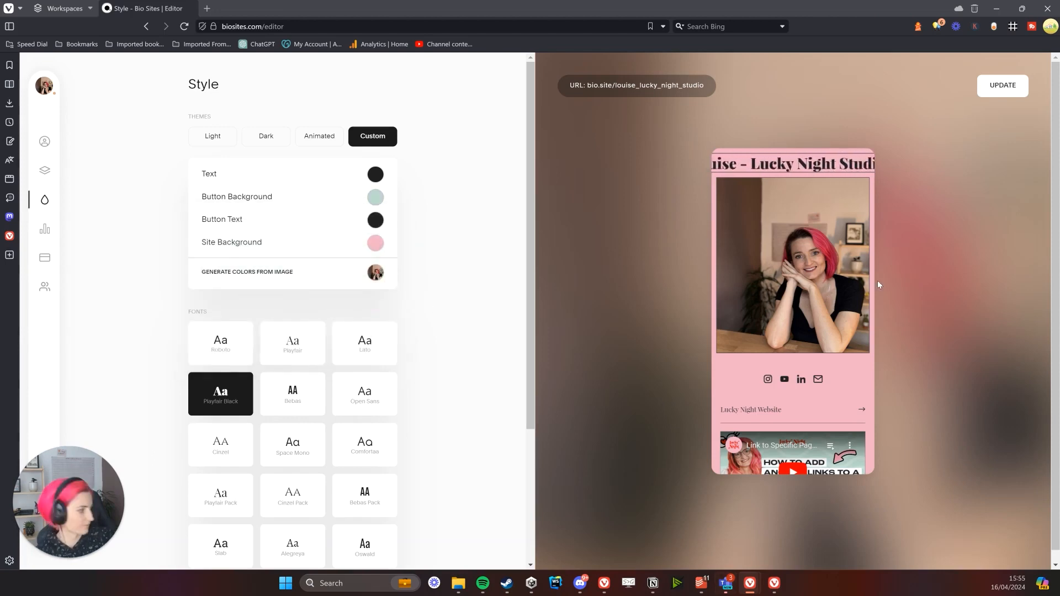
Try the Bebas font, then switch back to Playfair Black
scroll(445, 280, down, 1)
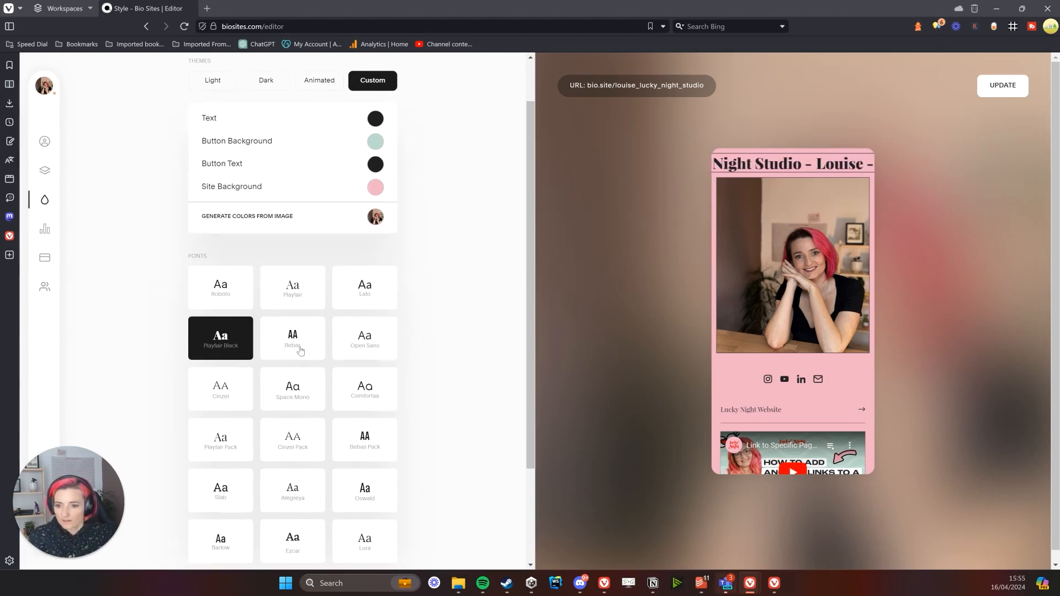
click(299, 346)
click(212, 351)
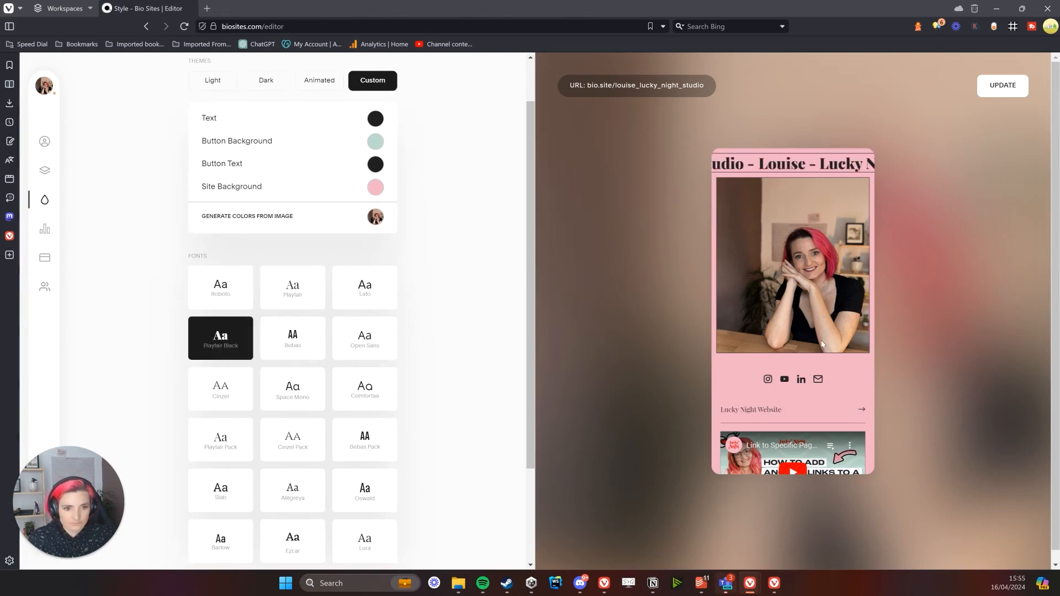
scroll(777, 417, down, 2)
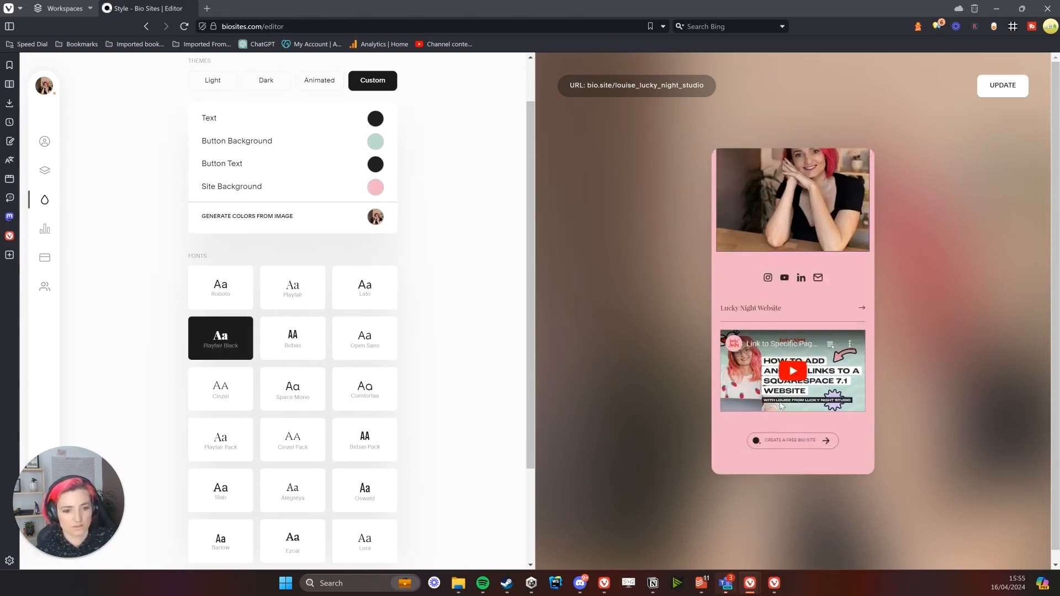
scroll(222, 361, up, 1)
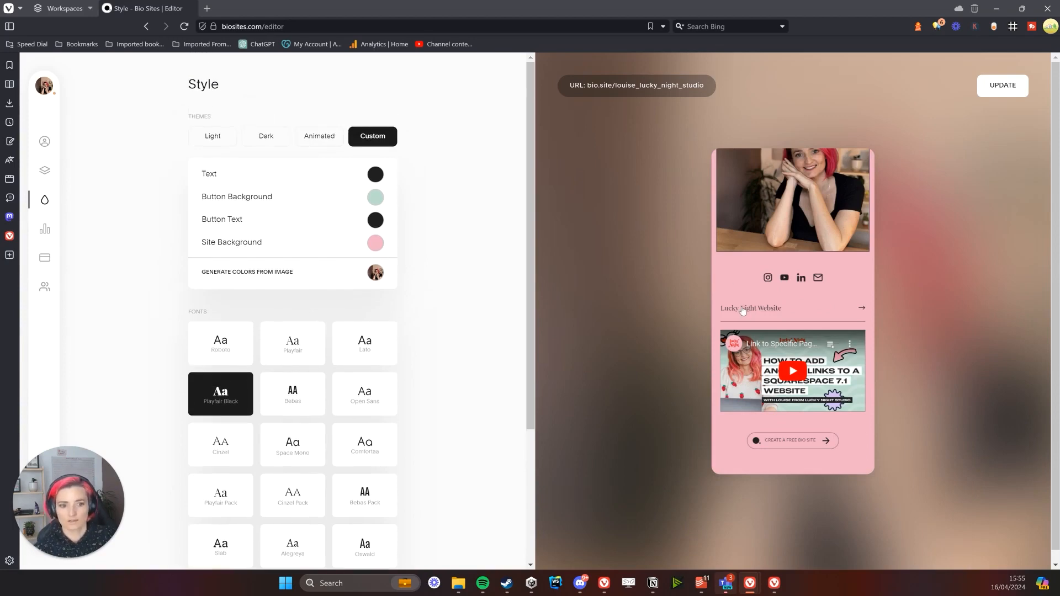
Rename the Lucky Night Website link to 'LUCKY NIGHT WEBSITE' in capitals
click(46, 172)
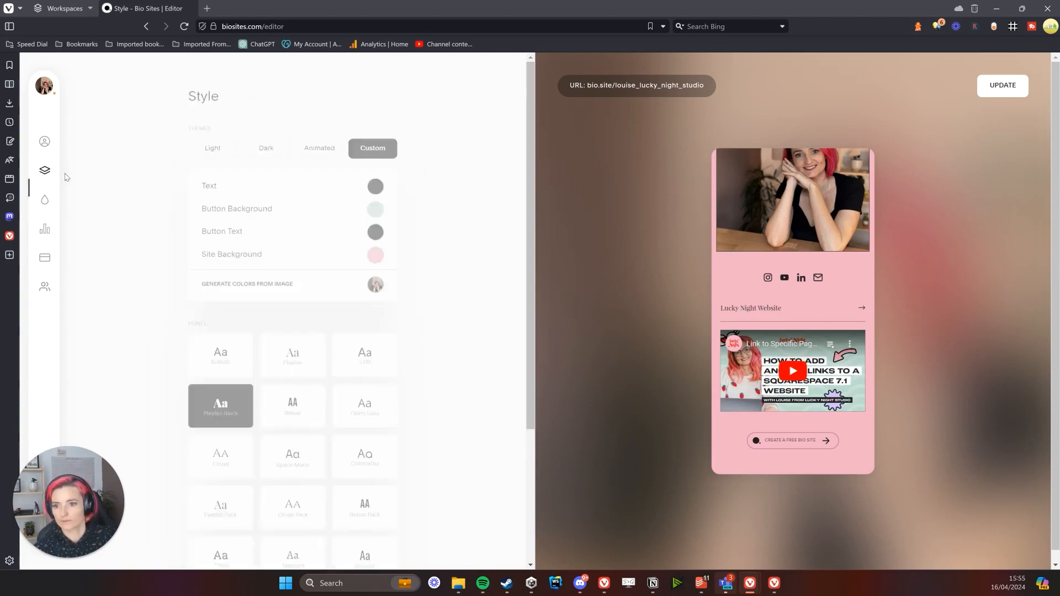
click(269, 171)
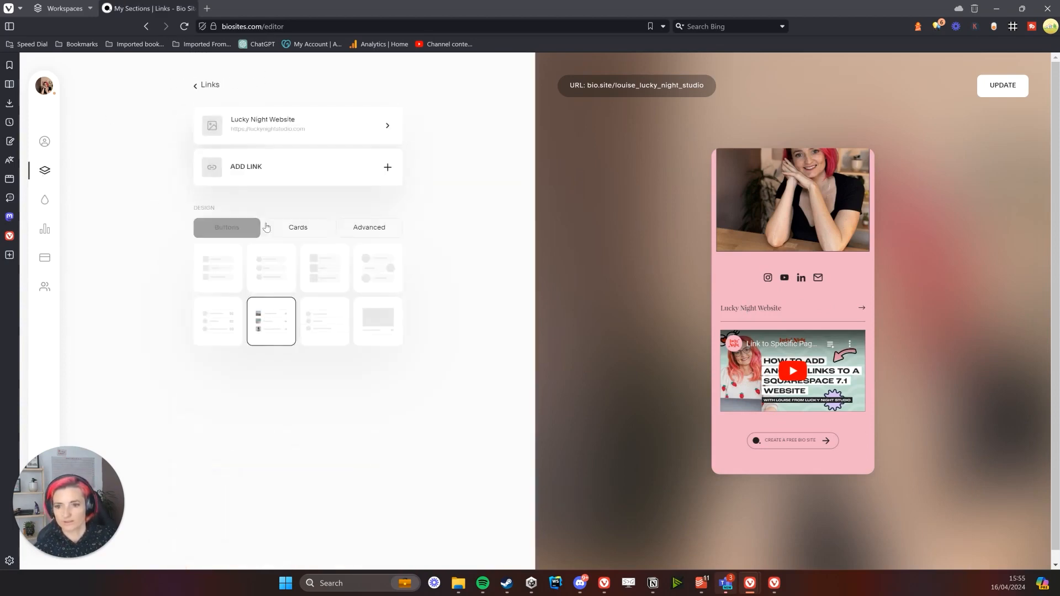
click(276, 135)
triple_click(263, 156)
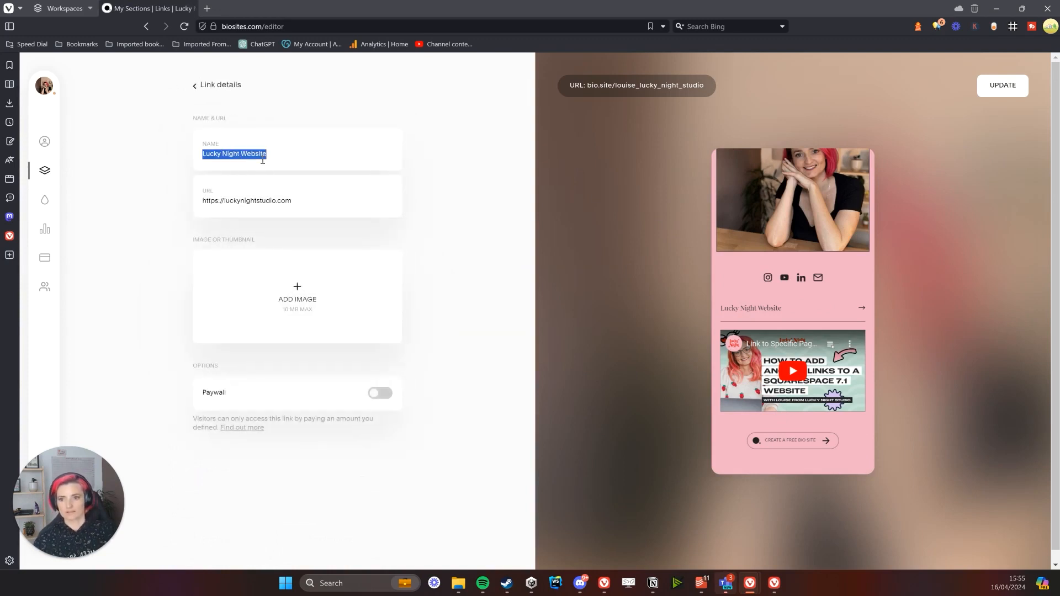
text(L)
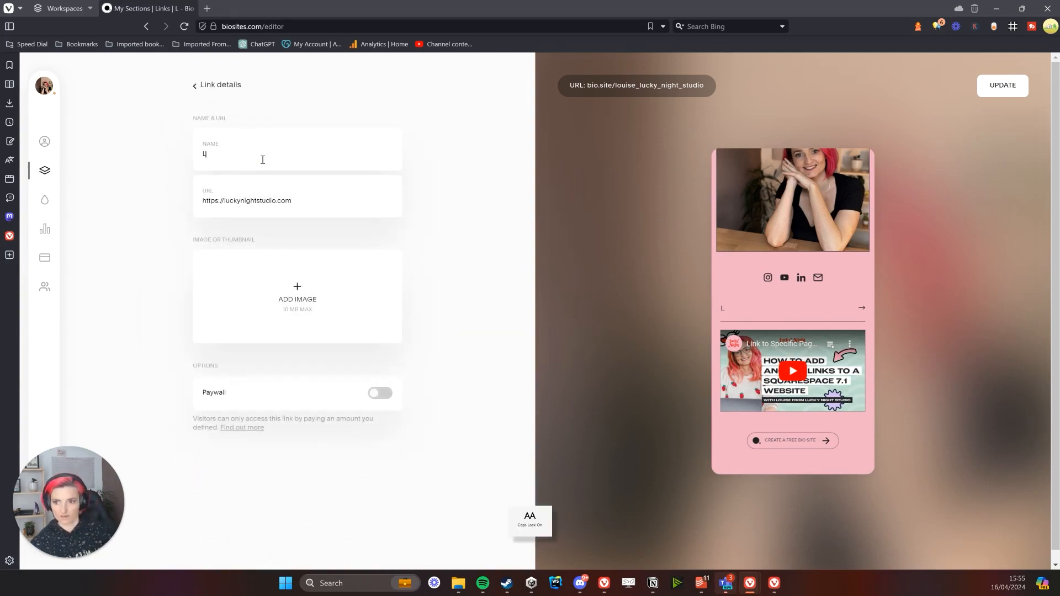
text(UCKY NIGHT W)
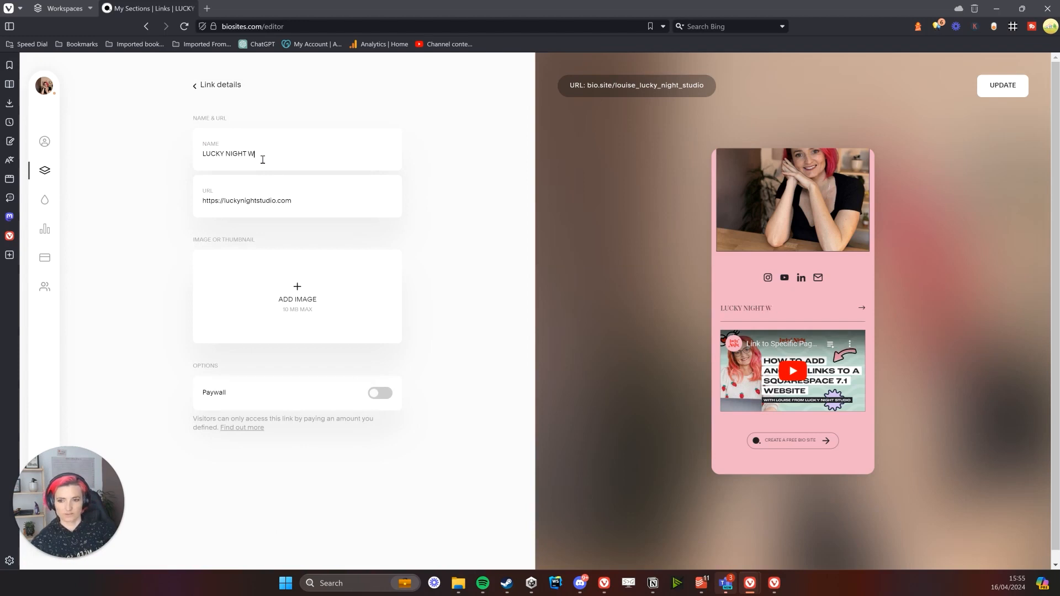
text(EBSITE)
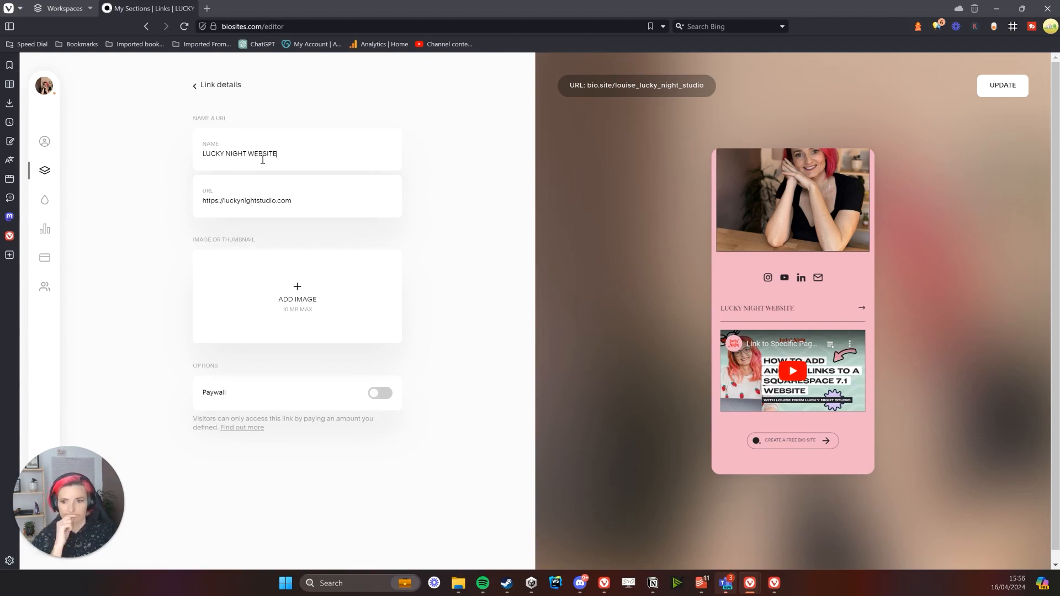
triple_click(263, 159)
click(415, 243)
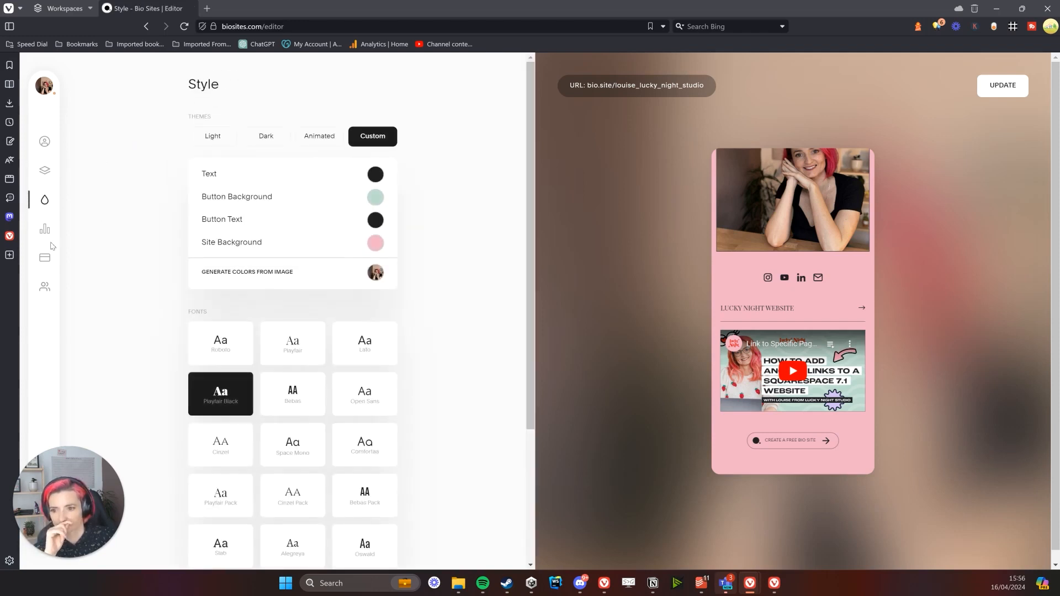
Look through Analytics and Payments, ending on the Audience panel's mailing list card
scroll(91, 316, down, 3)
scroll(93, 320, up, 3)
click(45, 229)
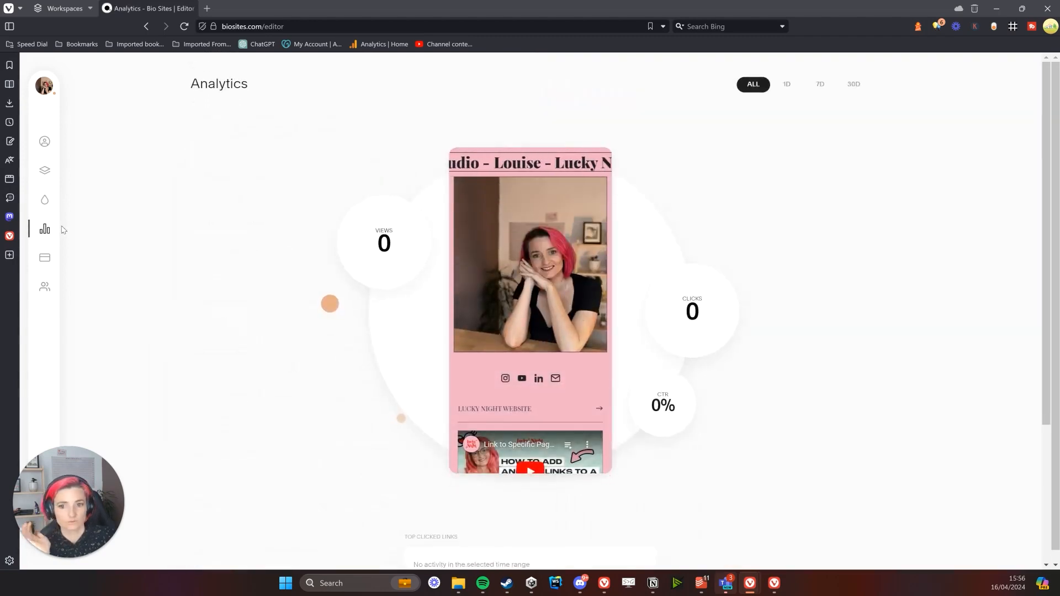
scroll(657, 320, down, 4)
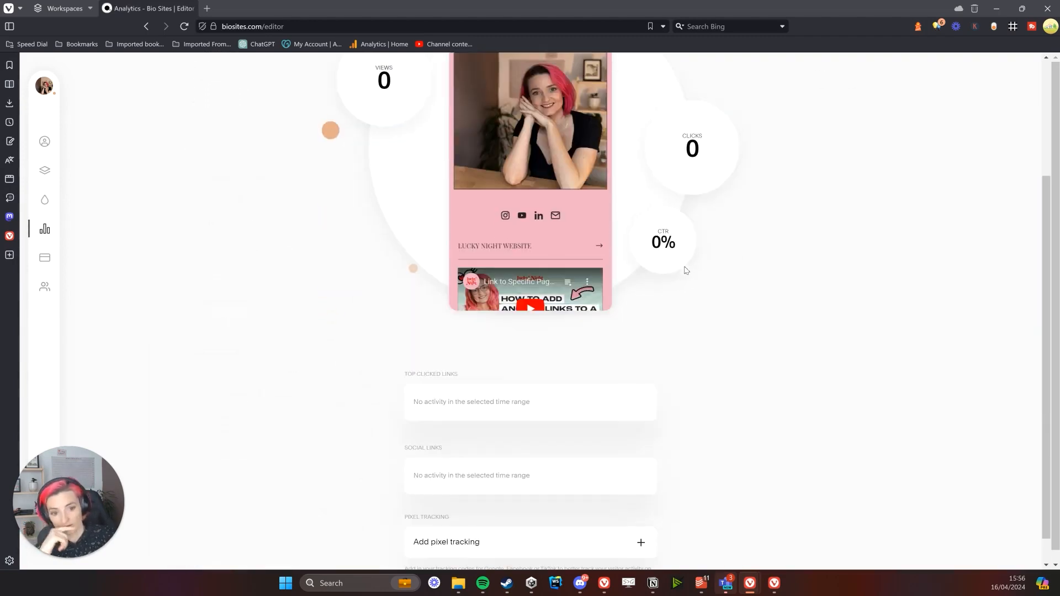
scroll(660, 317, up, 4)
scroll(658, 323, down, 4)
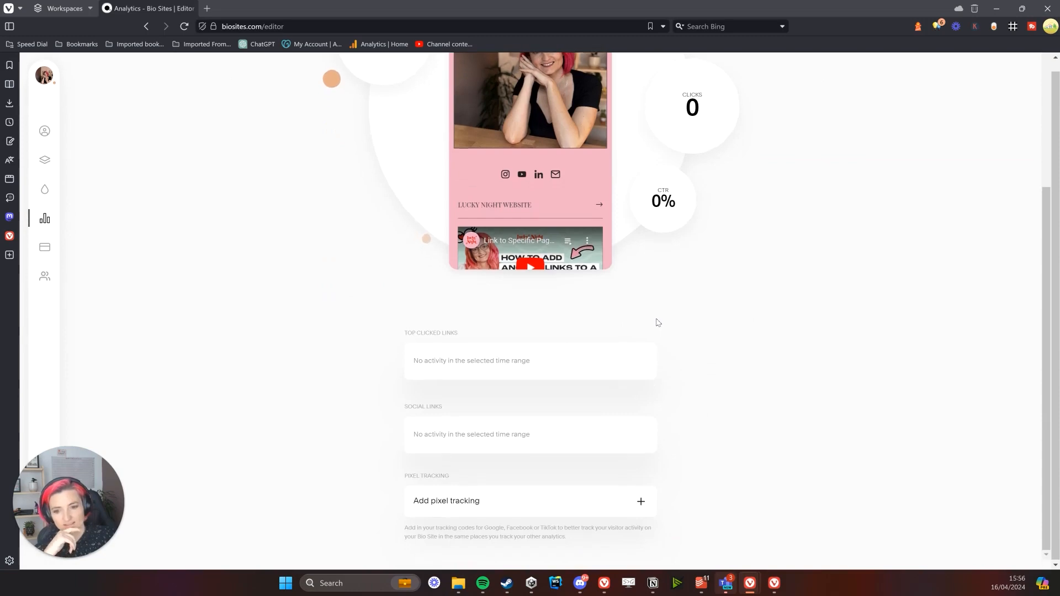
scroll(652, 336, up, 4)
scroll(647, 346, up, 1)
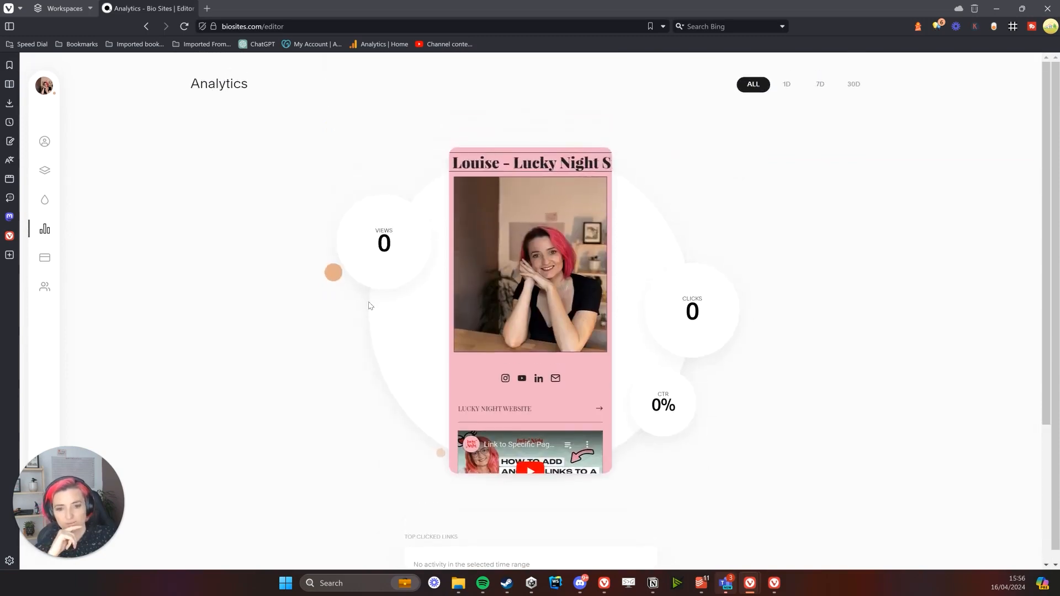
scroll(508, 317, down, 2)
scroll(497, 315, up, 2)
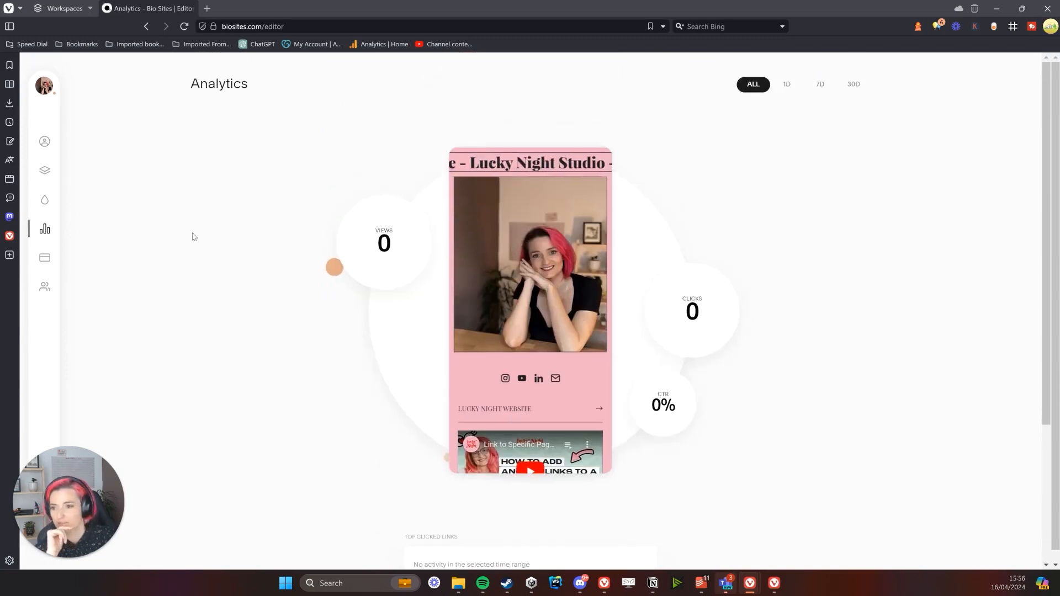
click(47, 258)
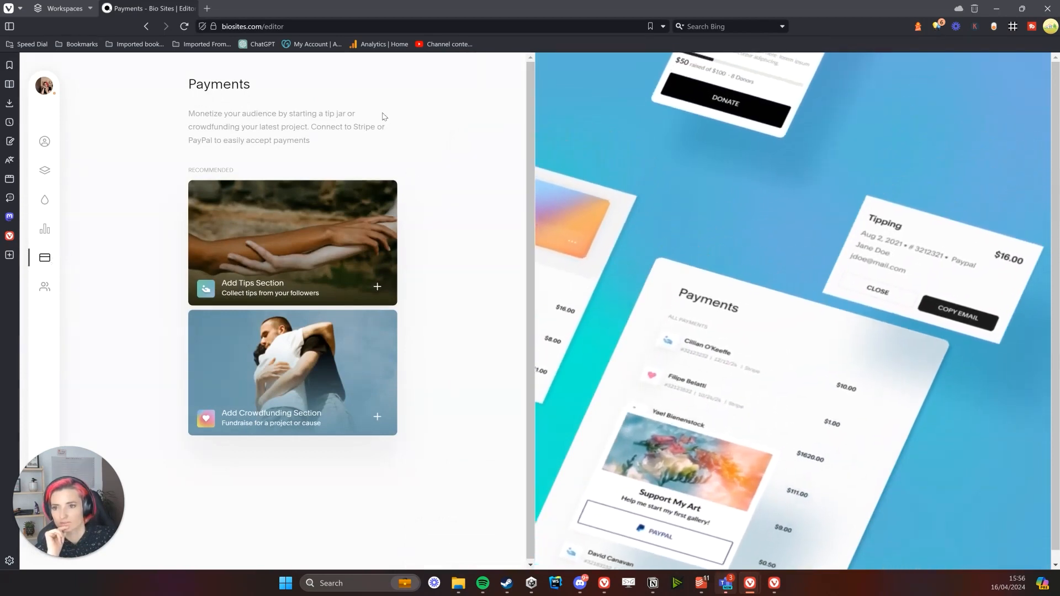
click(44, 288)
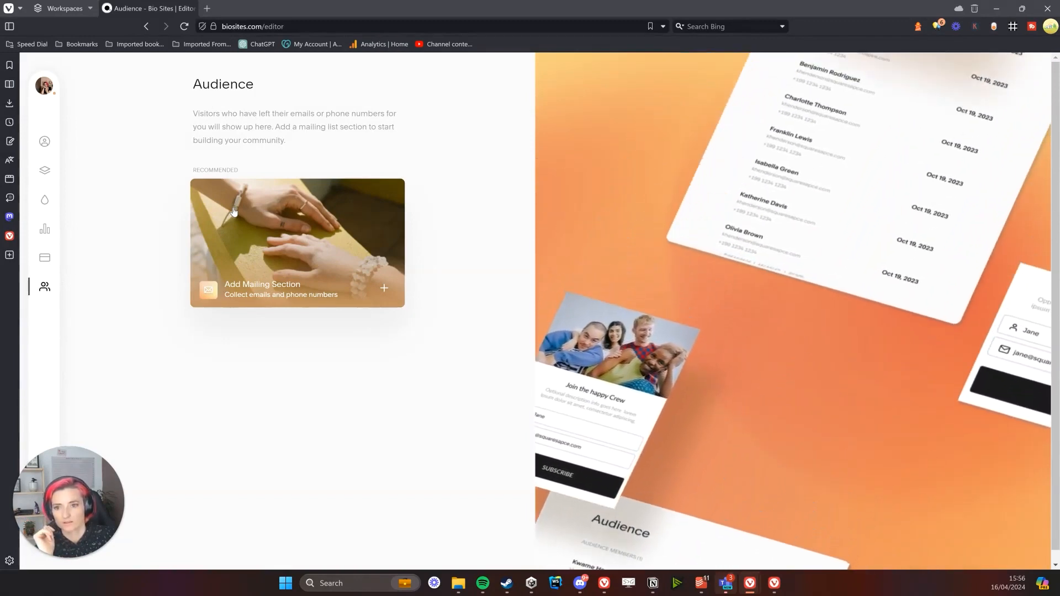
Add a mailing-list section titled 'Stay up to date' with phone collection switched off, keeping name and email
click(286, 269)
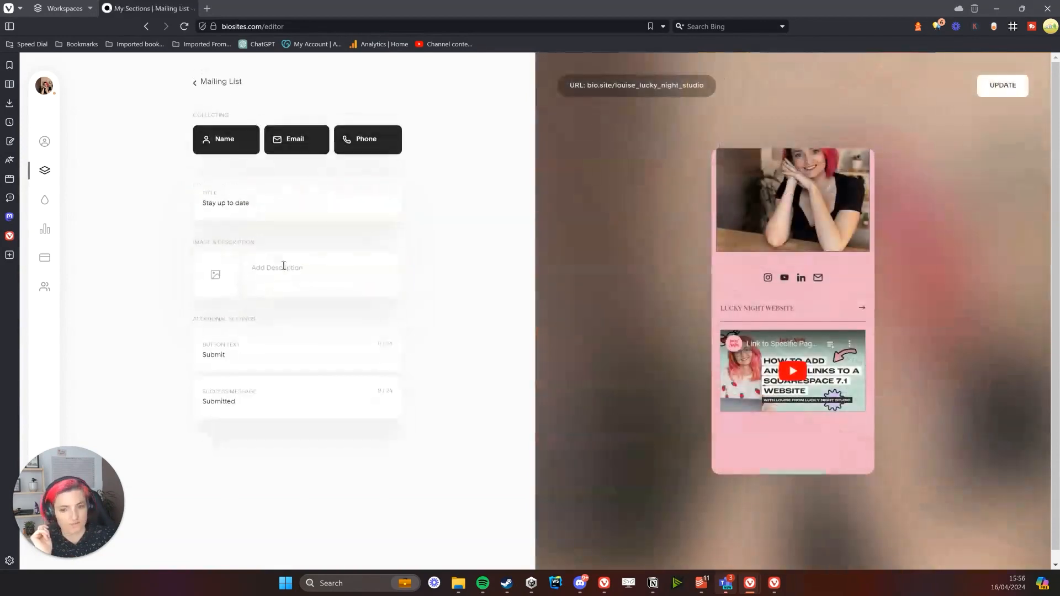
triple_click(274, 206)
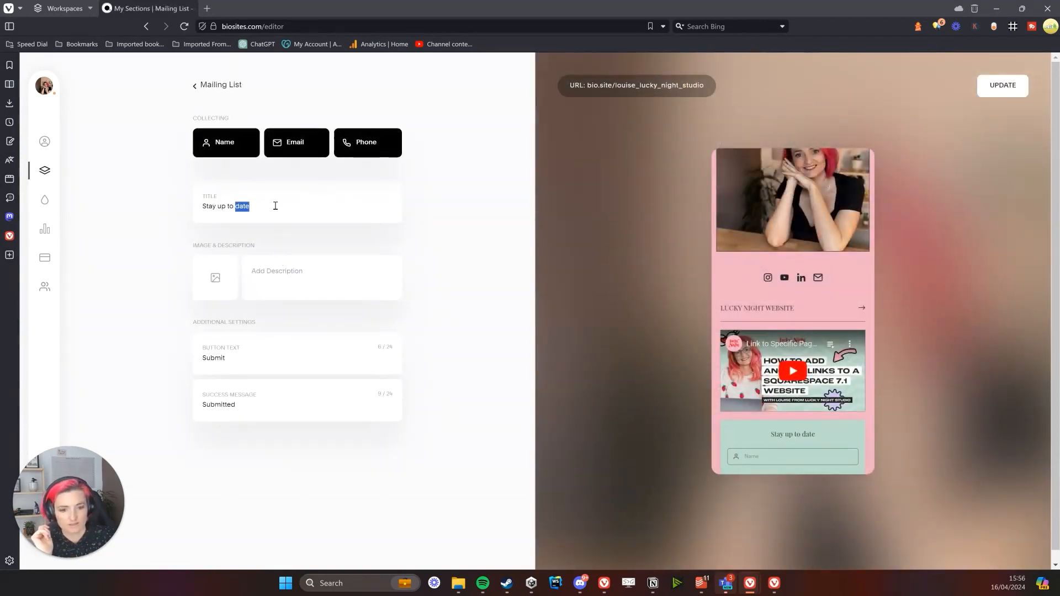
scroll(796, 339, down, 3)
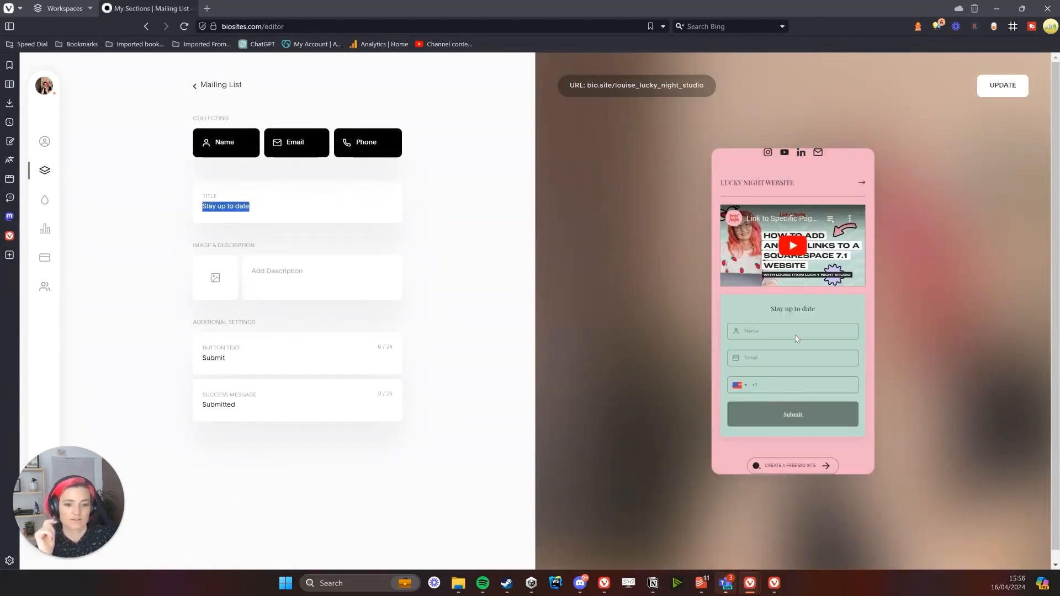
click(245, 232)
click(356, 147)
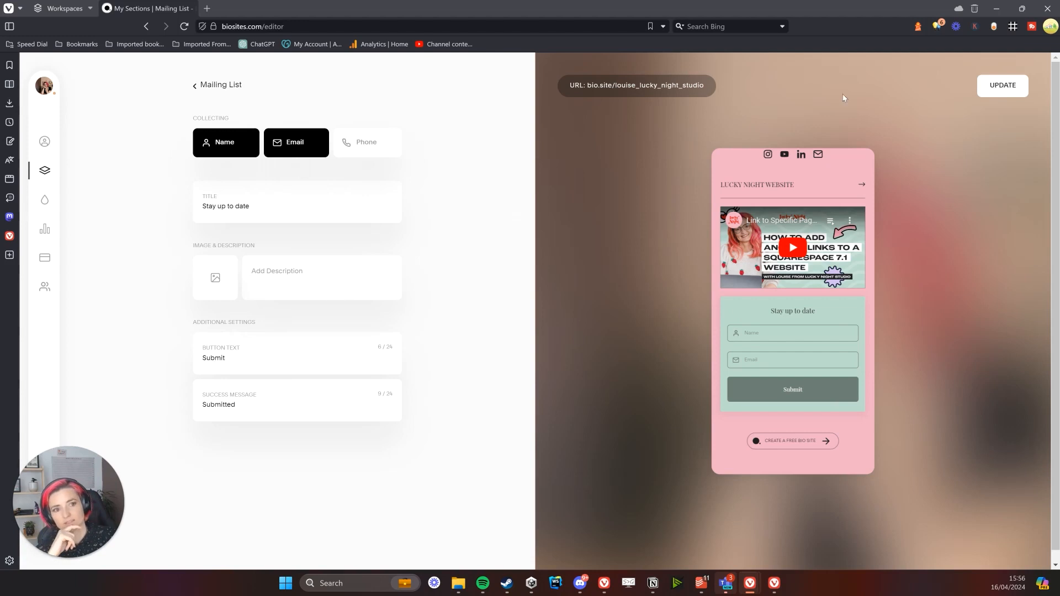
triple_click(245, 208)
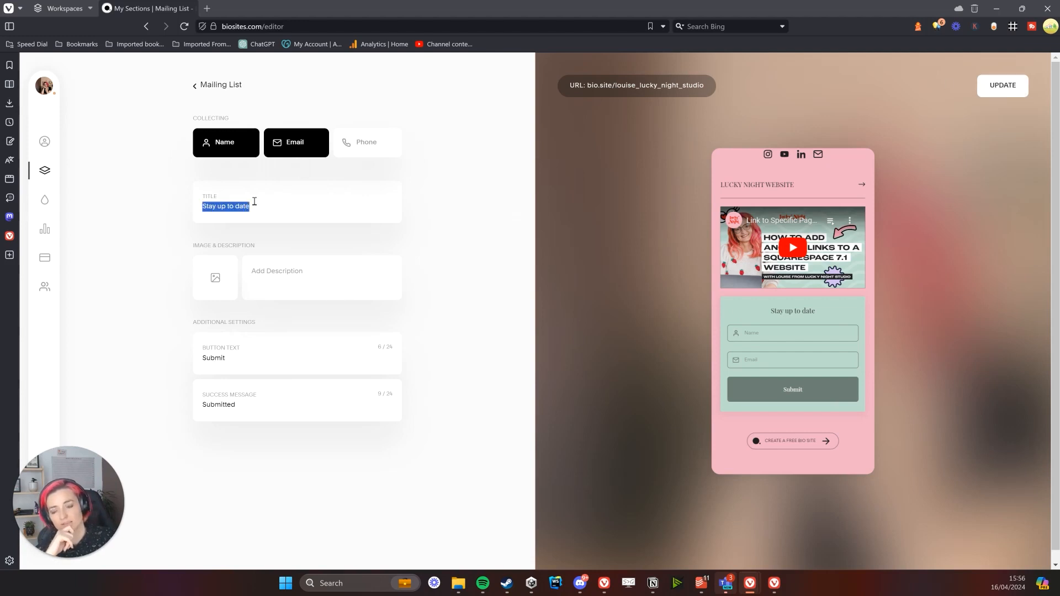
click(258, 205)
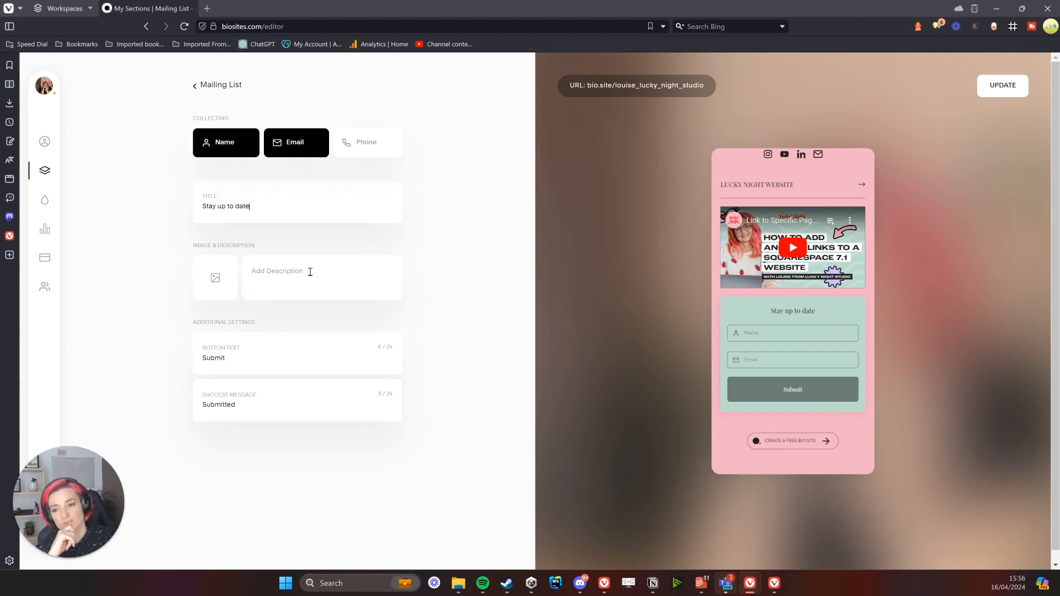
click(305, 276)
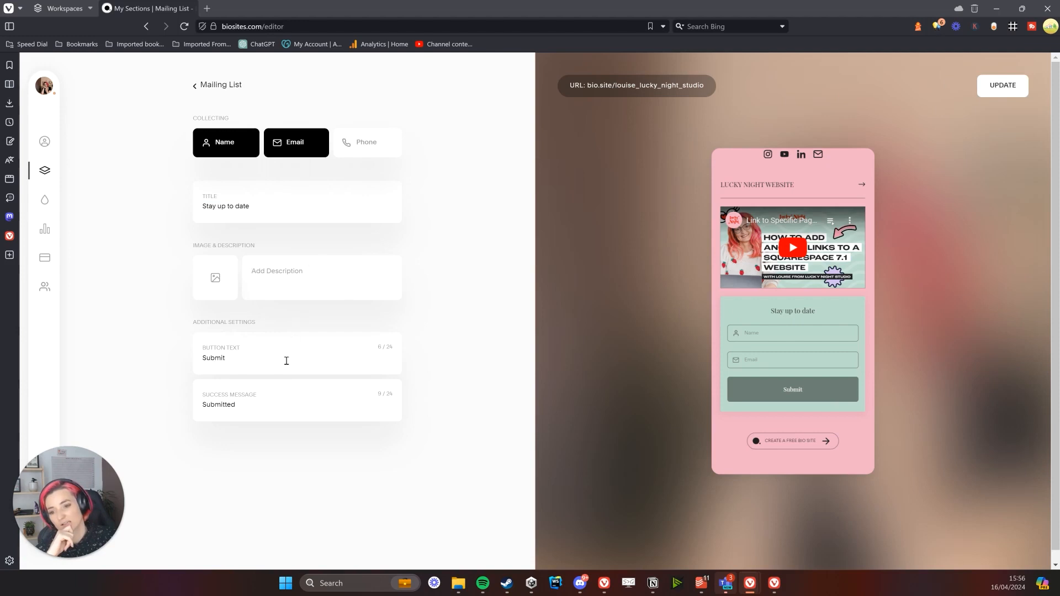
Replace the form's success message with 'Thank you!'
double_click(287, 409)
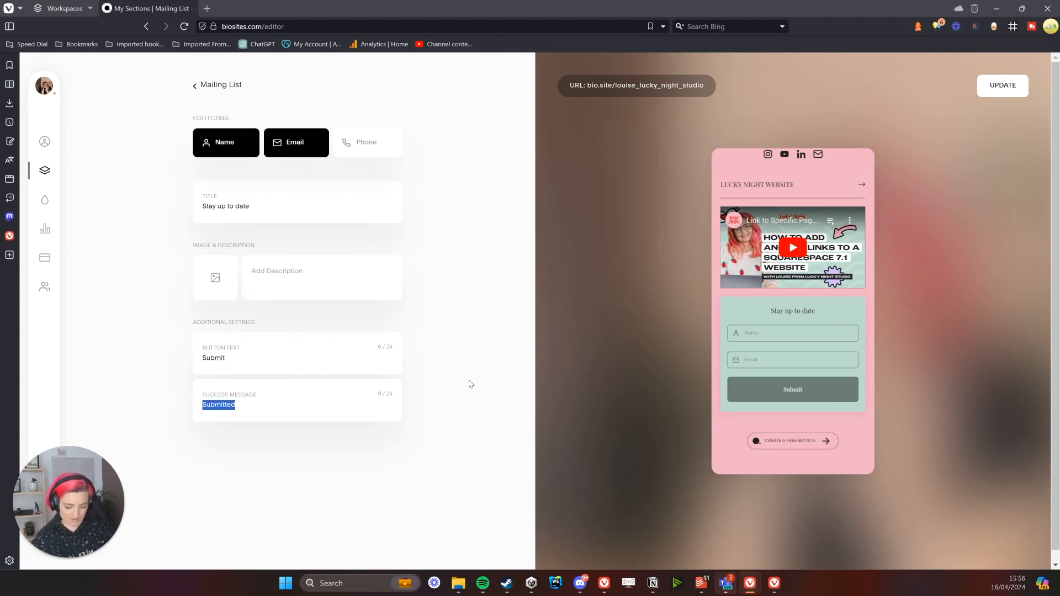
text(tHANKS)
key(BackSpace)
key(BackSpace)
key(Caps_Lock)
key(BackSpace)
key(BackSpace)
key(BackSpace)
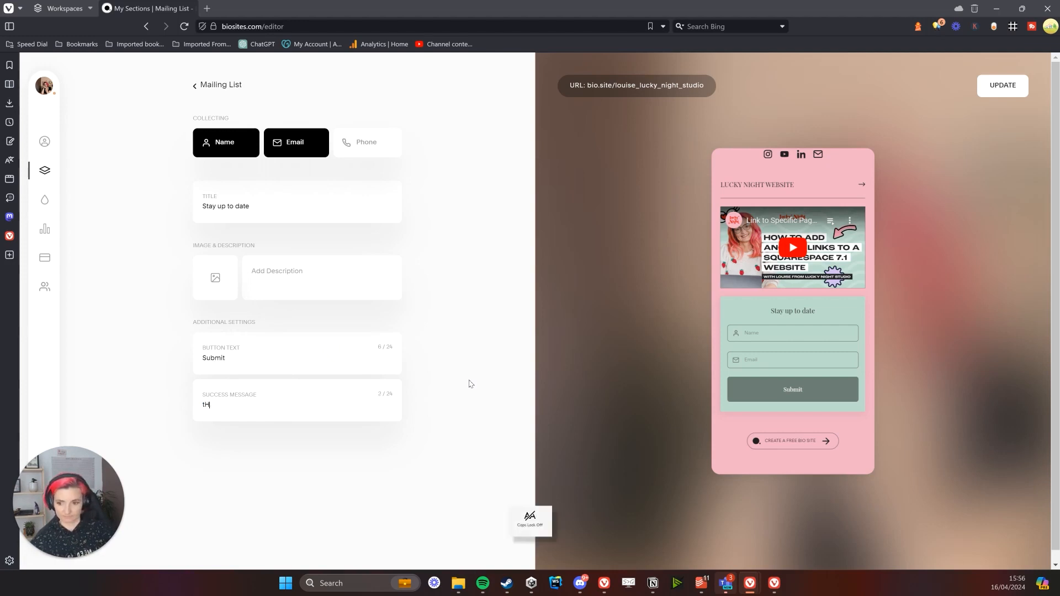
key(BackSpace)
key(BackSpace)
text(Thanm)
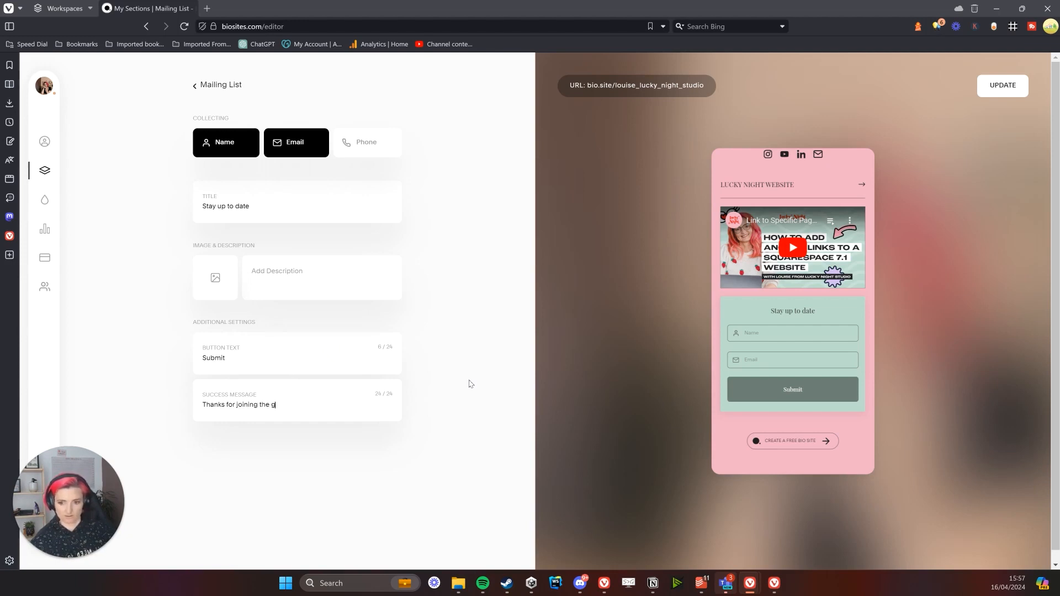
drag(295, 401, 222, 406)
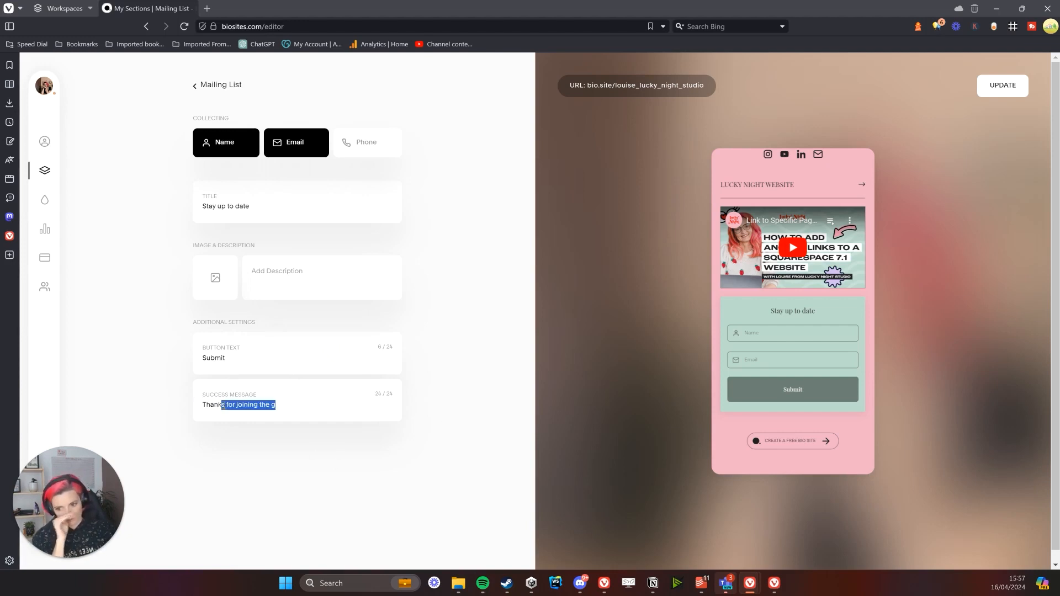
text(s)
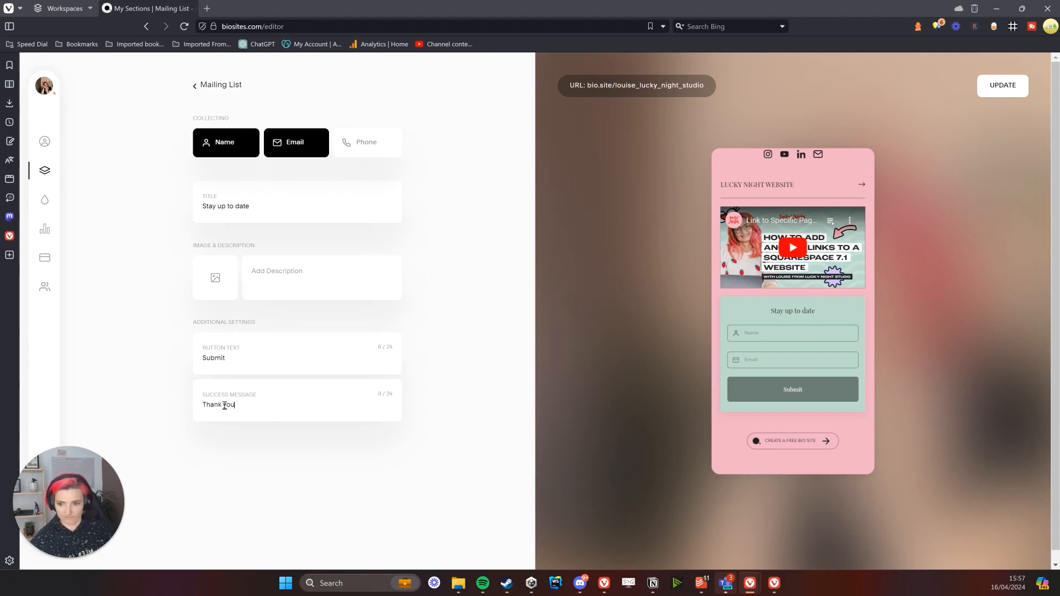
Change the signup button text from Submit to 'Join Girl Gang' and return to Profile settings
click(253, 363)
double_click(256, 364)
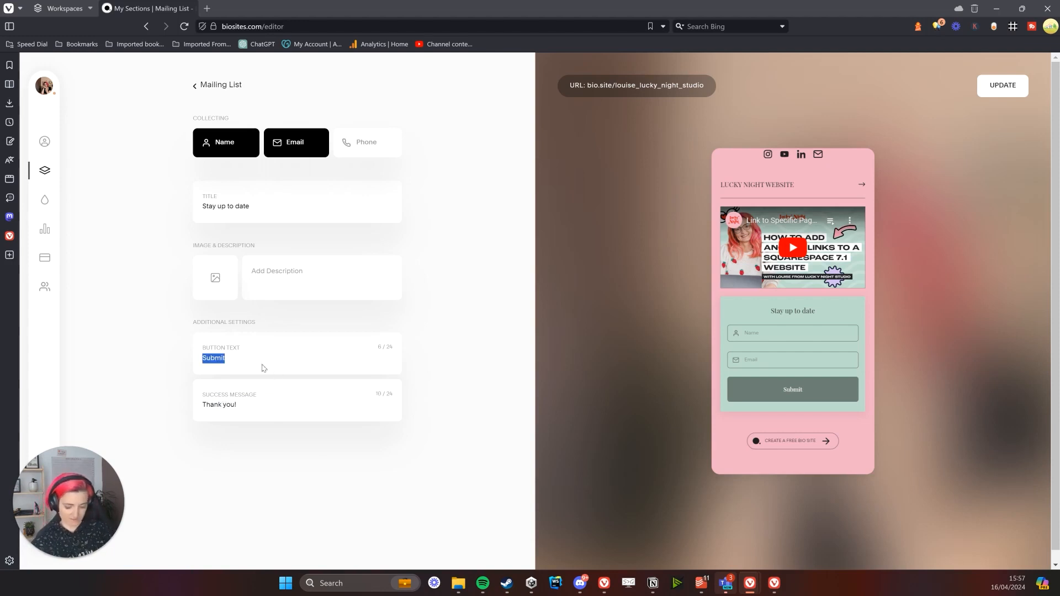
text(Join Girl)
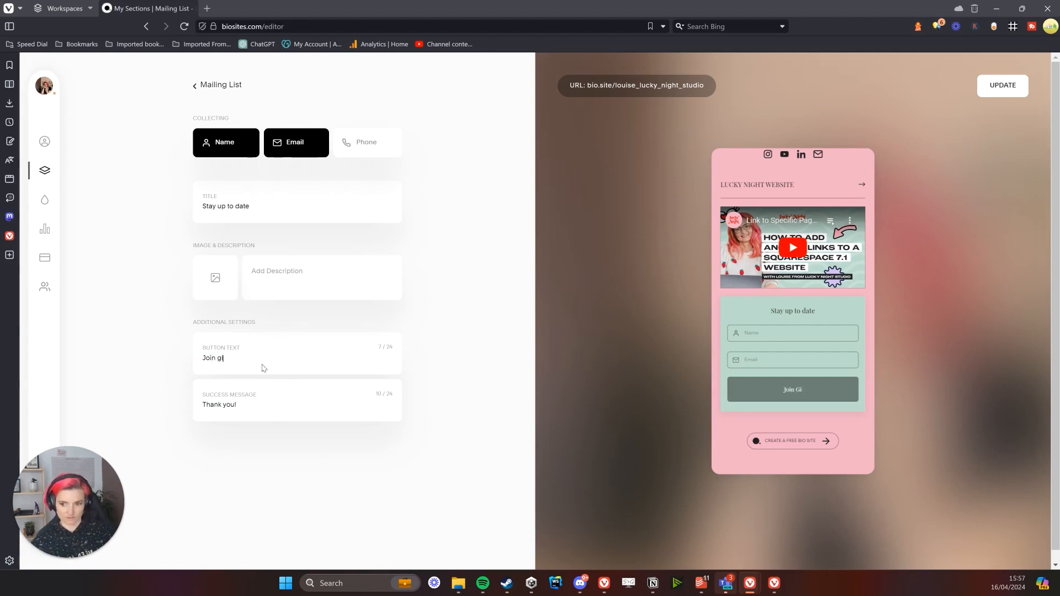
text( Gang)
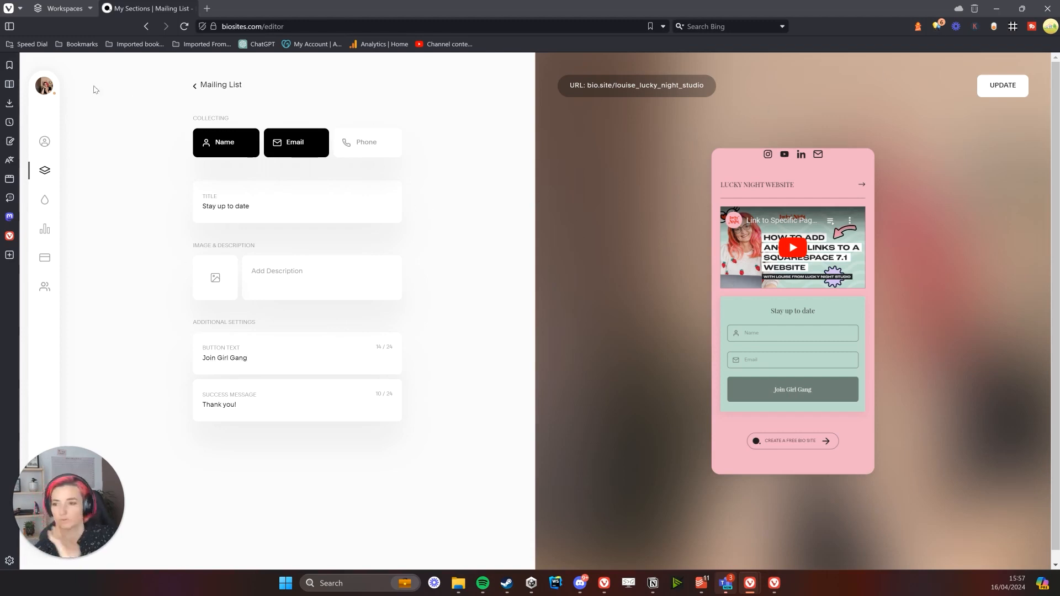
click(45, 141)
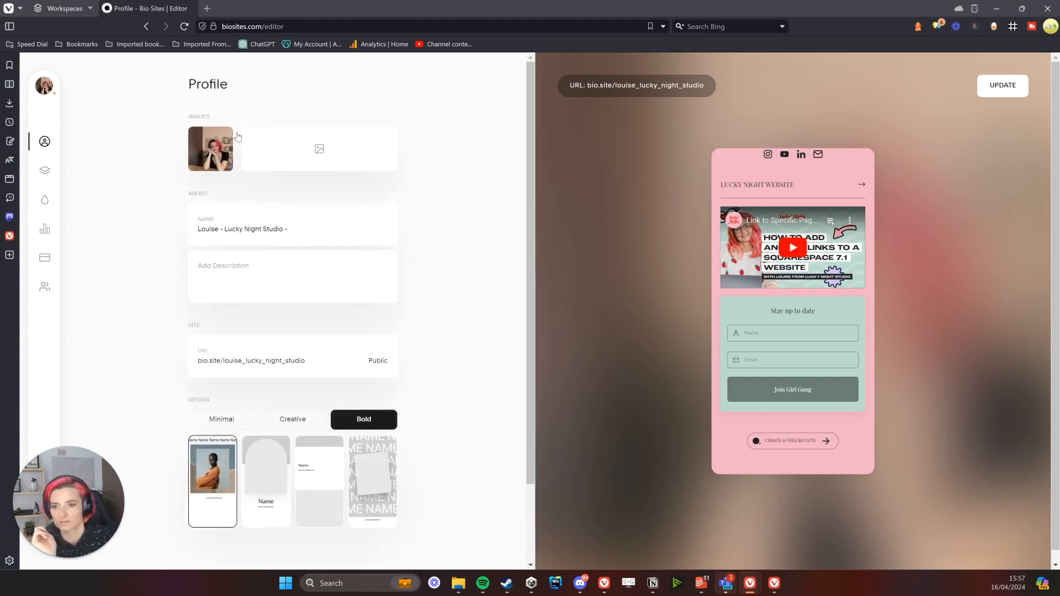
Publish the updates and scroll through the live pink bio.site page opened in a new tab
click(1003, 85)
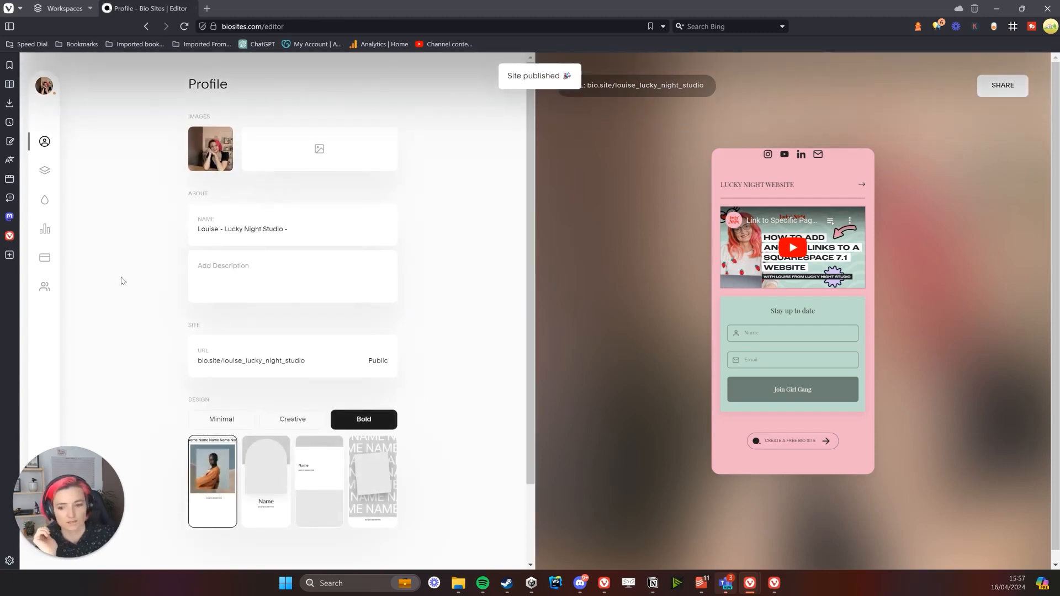
click(649, 85)
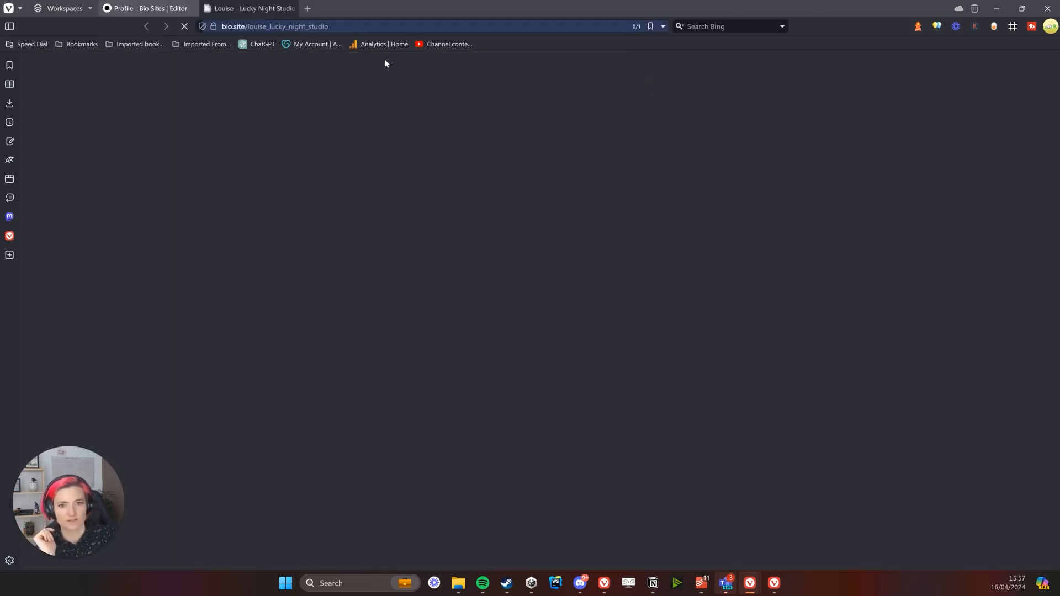
scroll(521, 289, down, 5)
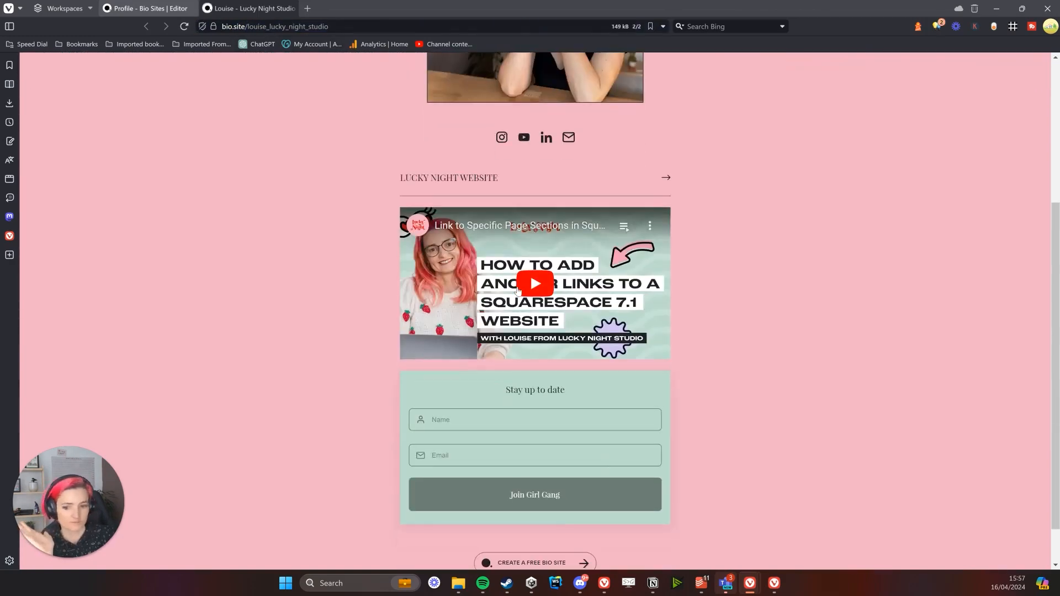
scroll(521, 289, up, 5)
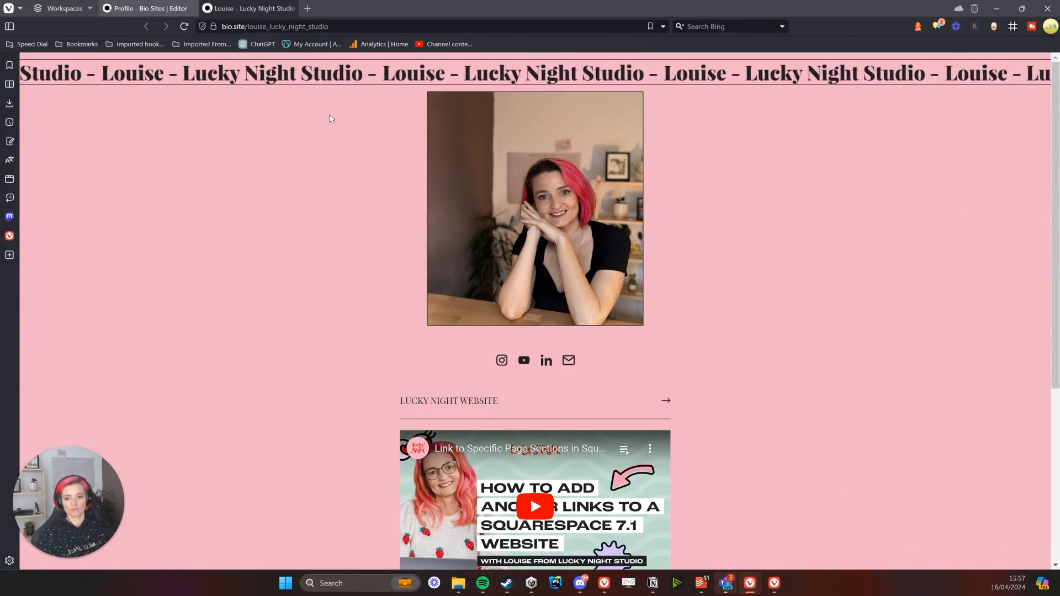
scroll(510, 397, down, 5)
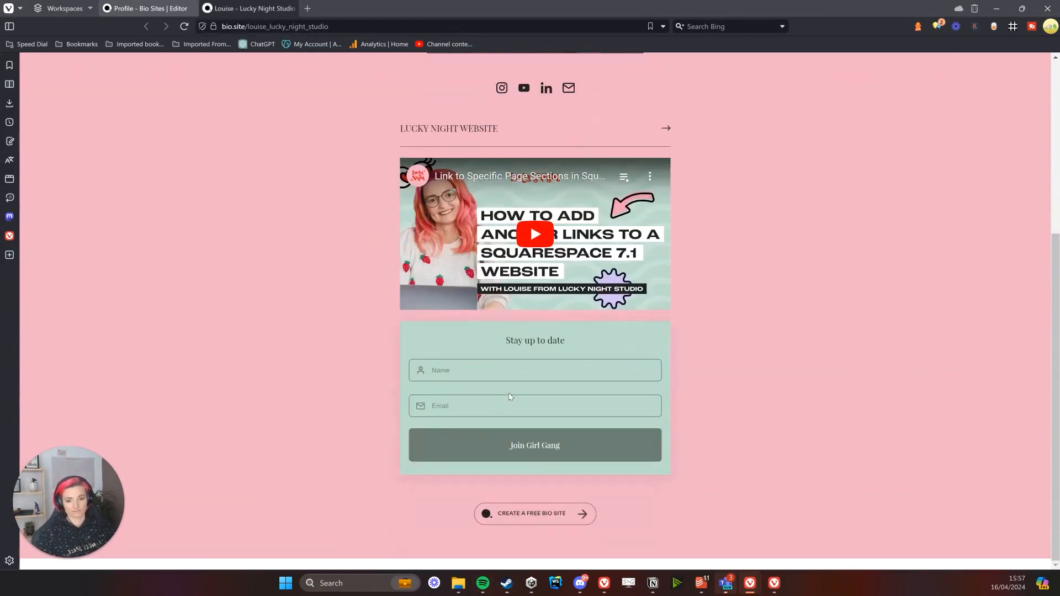
scroll(509, 397, up, 5)
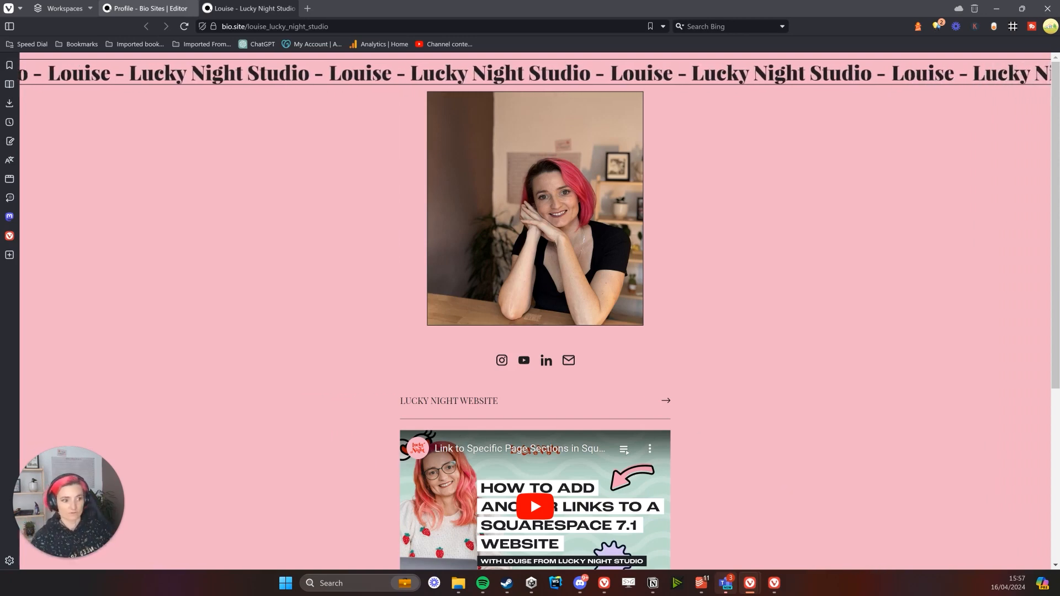
scroll(827, 491, down, 1)
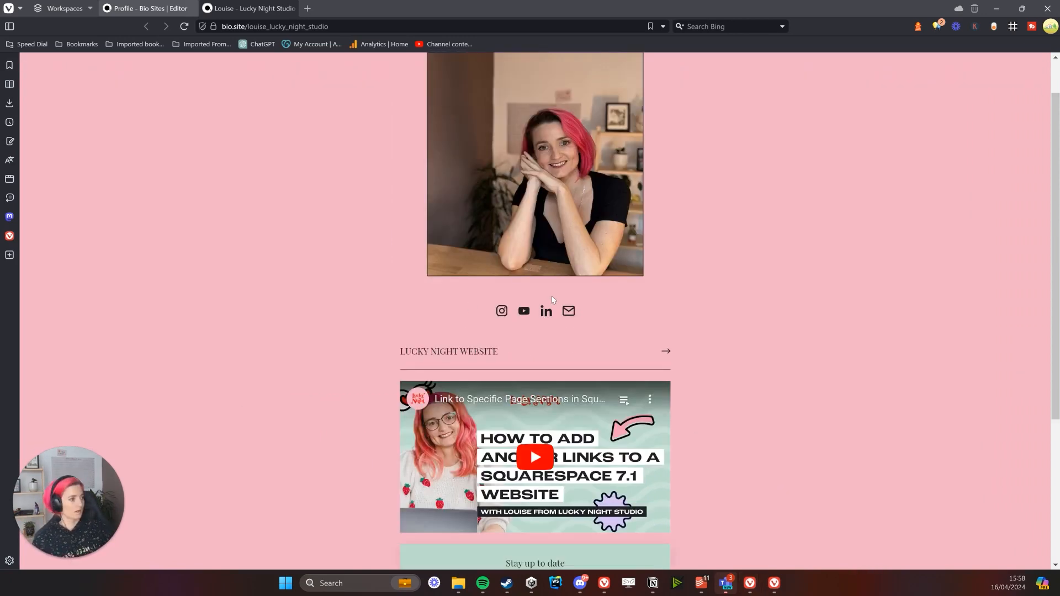